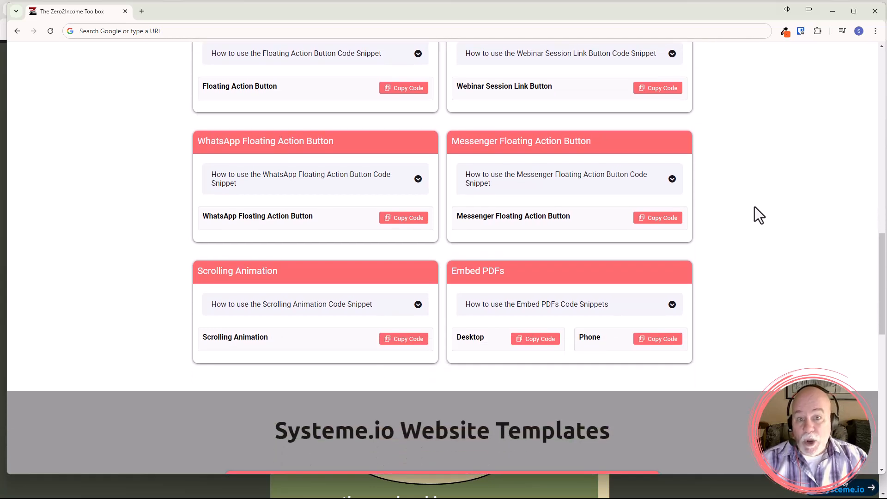
- Look over the Embed PDFs code snippets, expanding and collapsing their how-to video
scroll(609, 272, "down", 1)
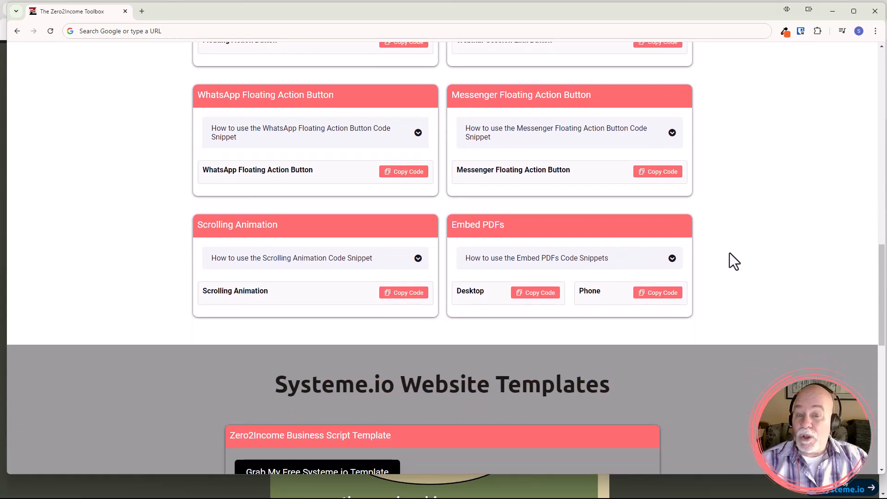
scroll(730, 253, "down", 1)
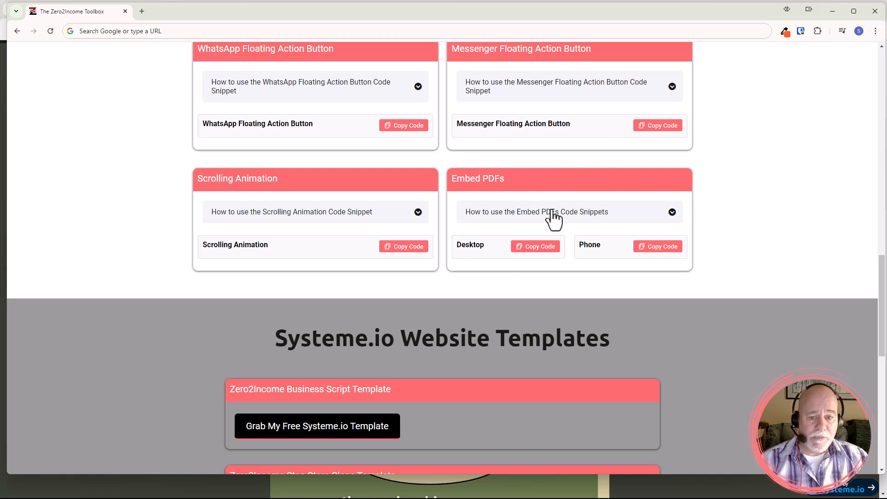
left_click(672, 213)
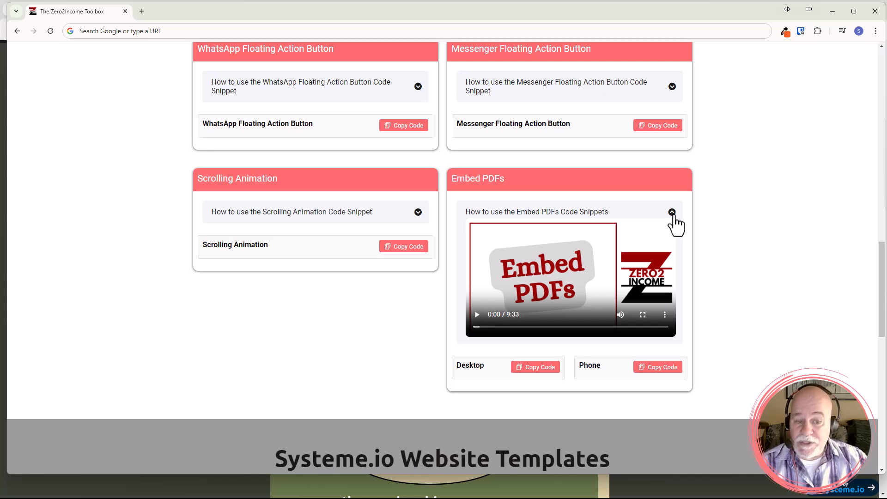
left_click(672, 213)
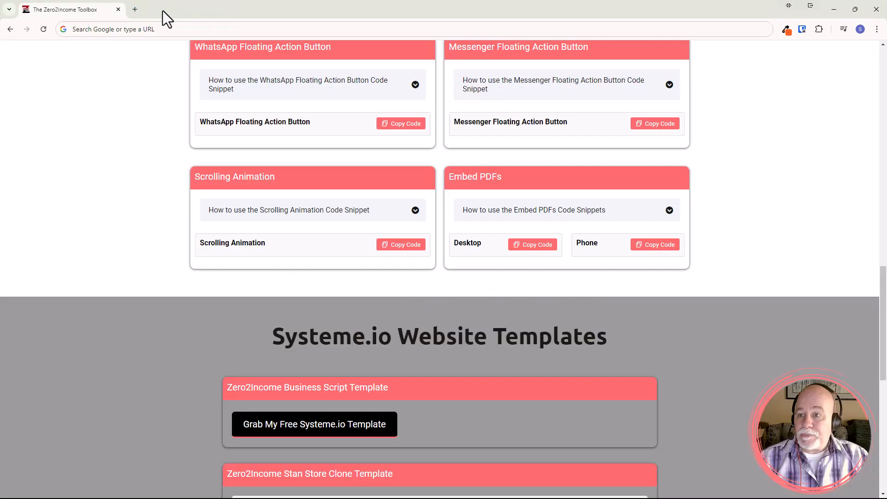
- Move the toolbox window aside to reach the systeme.io funnel, and open the Success With Memberships - Home page for editing
left_click_drag(165, 13, 886, 66)
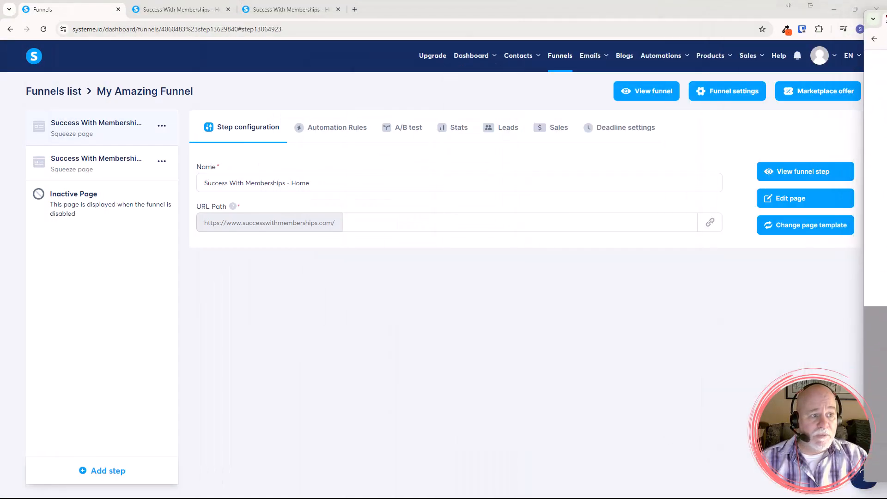
left_click_drag(878, 20, 886, 20)
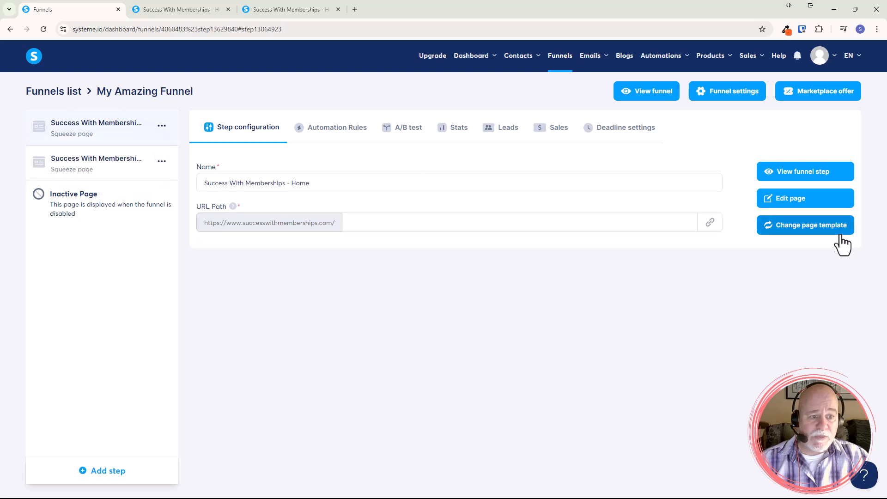
left_click(835, 204)
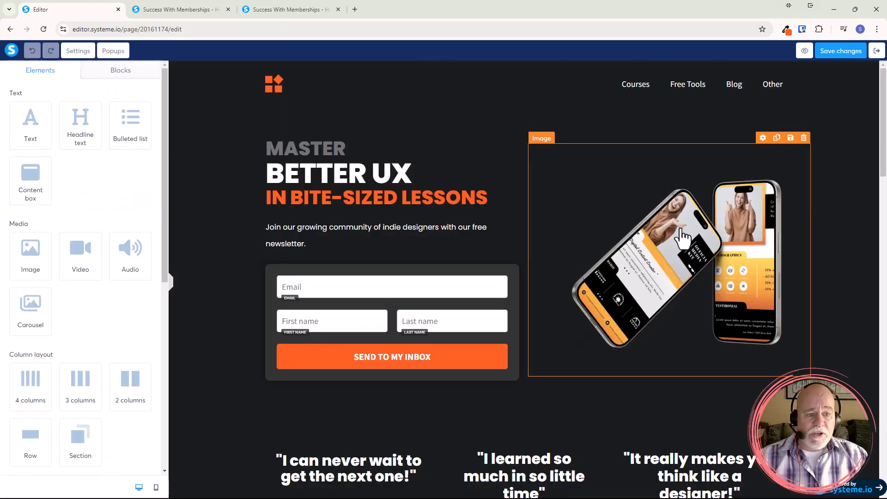
- Add two new empty sections, one below the other, between the signup form section and the testimonials
scroll(683, 238, "down", 3)
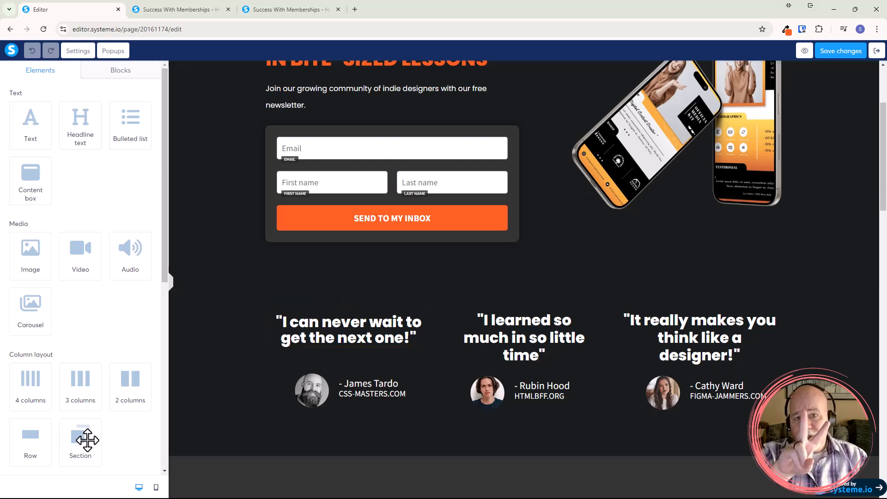
left_click_drag(86, 440, 297, 289)
left_click_drag(85, 440, 318, 367)
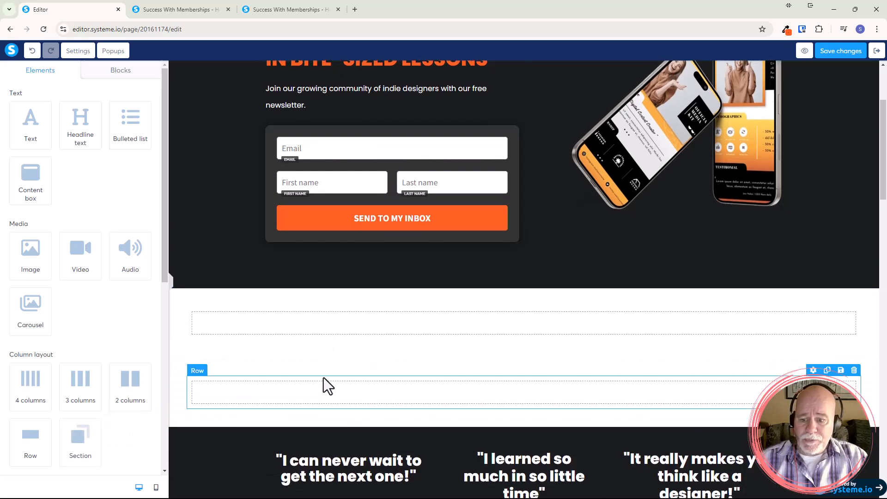
- Set the background color of the lower new section to the saved dark green 3E4438
scroll(92, 446, "down", 1)
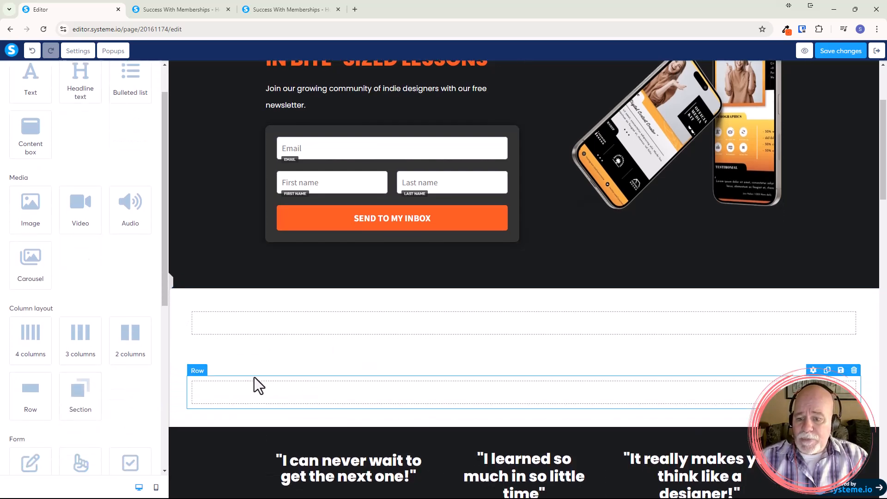
left_click(253, 369)
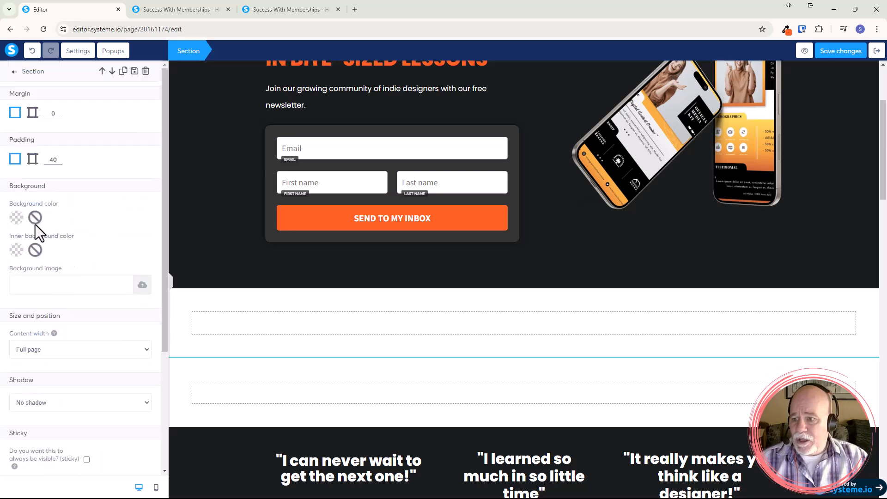
left_click(17, 218)
left_click(53, 297)
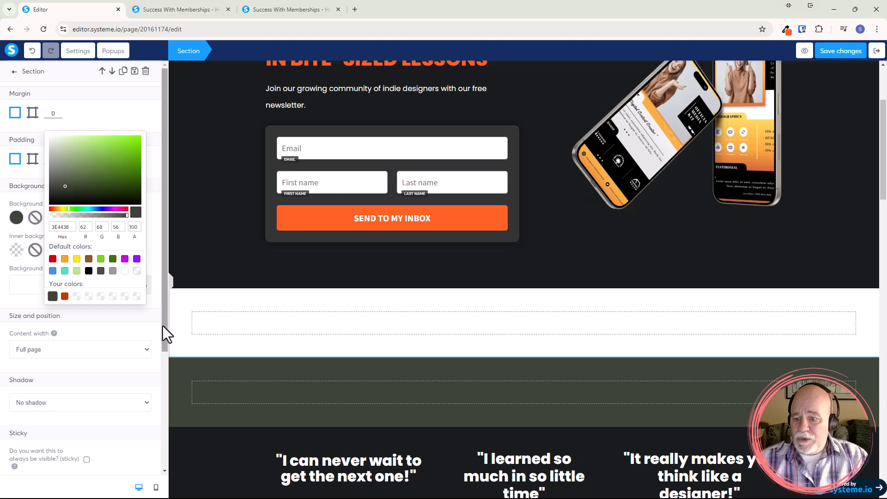
left_click(267, 393)
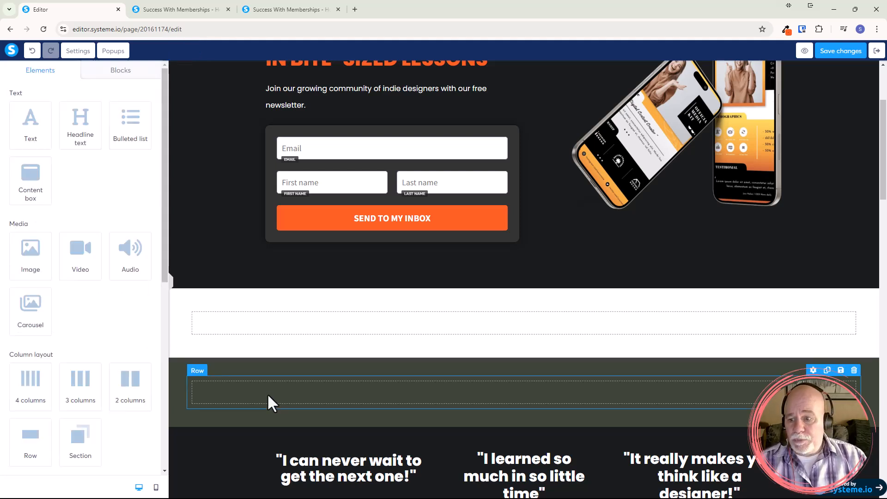
- Place a button in the row of the dark green section and open its settings
scroll(75, 400, "down", 4)
left_click_drag(85, 351, 437, 407)
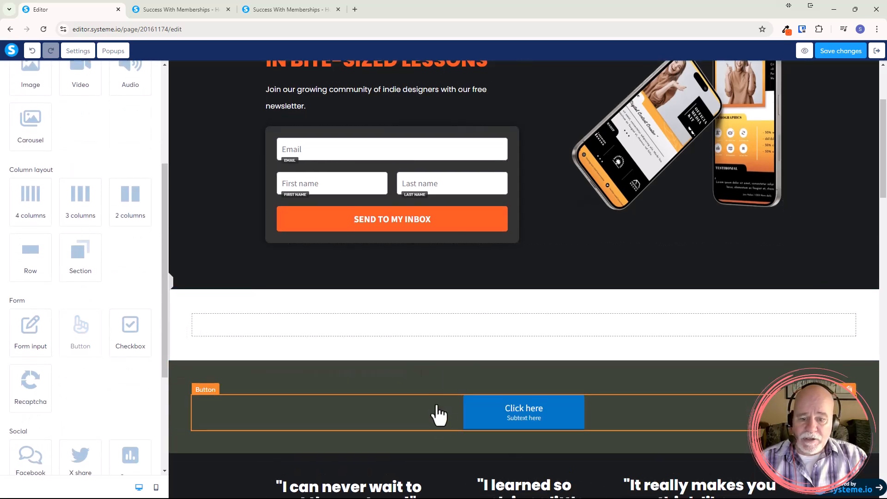
left_click(501, 415)
- Set the new button's background to the saved dark orange BE3904
scroll(30, 352, "down", 5)
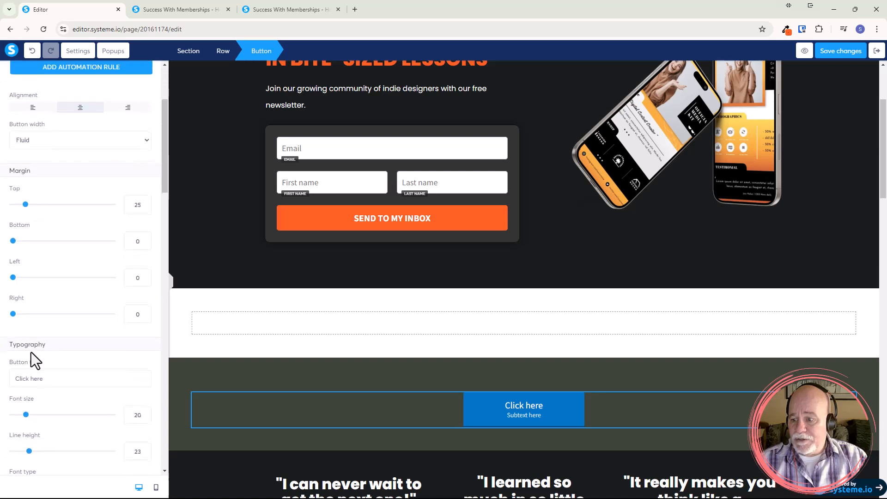
scroll(96, 315, "down", 4)
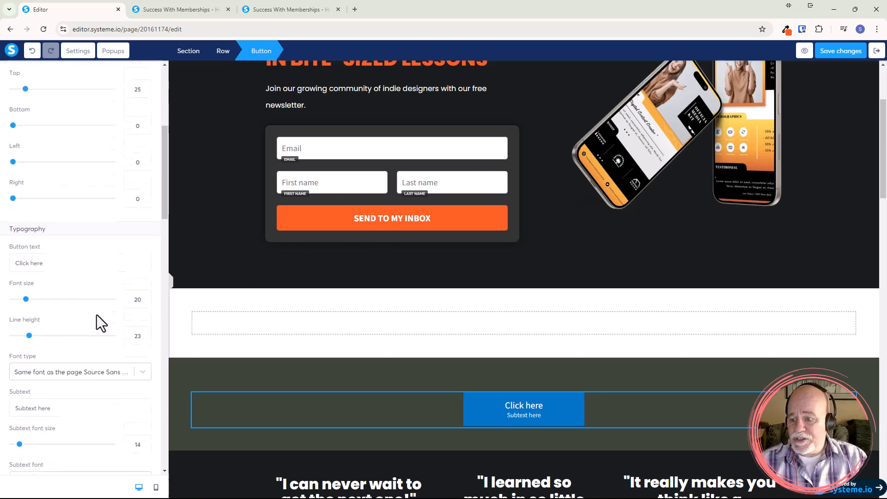
scroll(96, 314, "down", 3)
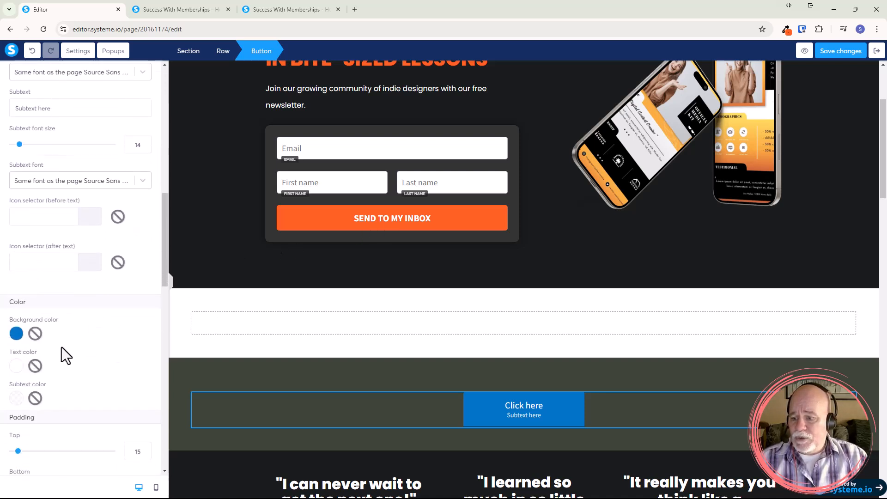
left_click(16, 336)
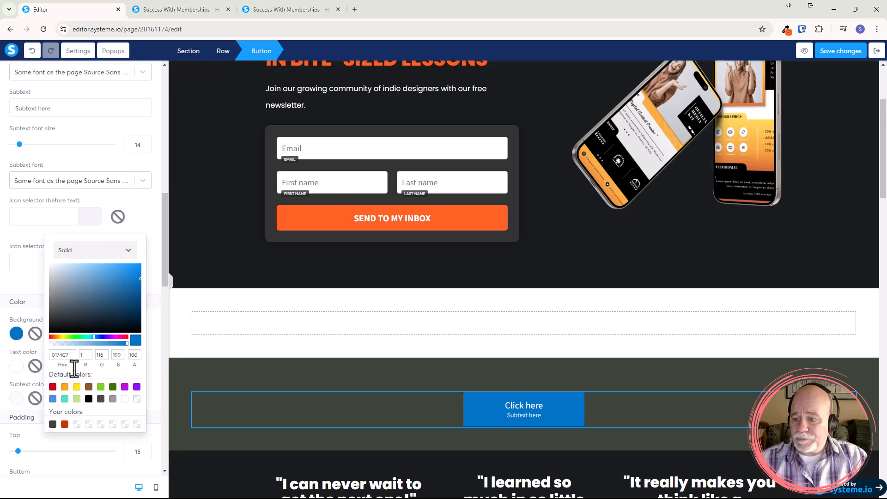
left_click(65, 426)
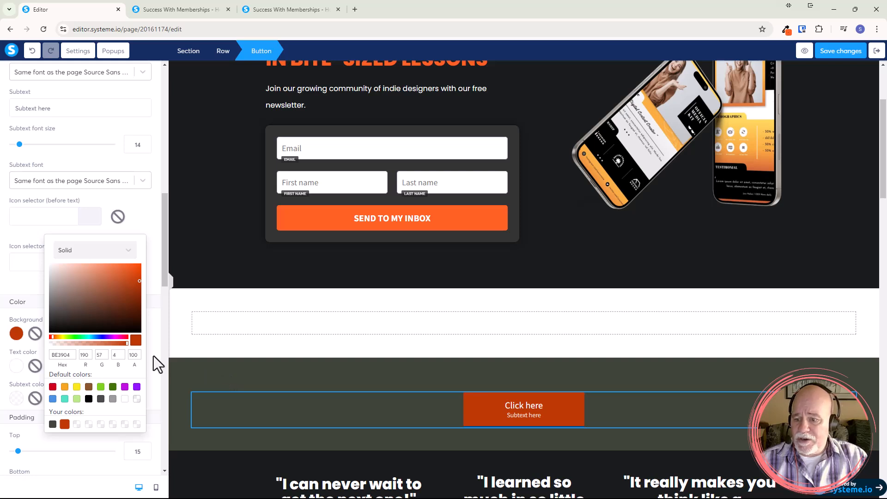
- Sample the orange of the SEND TO MY INBOX button, apply FF6122 as the new button's background, and save it to the custom colors
scroll(152, 356, "down", 4)
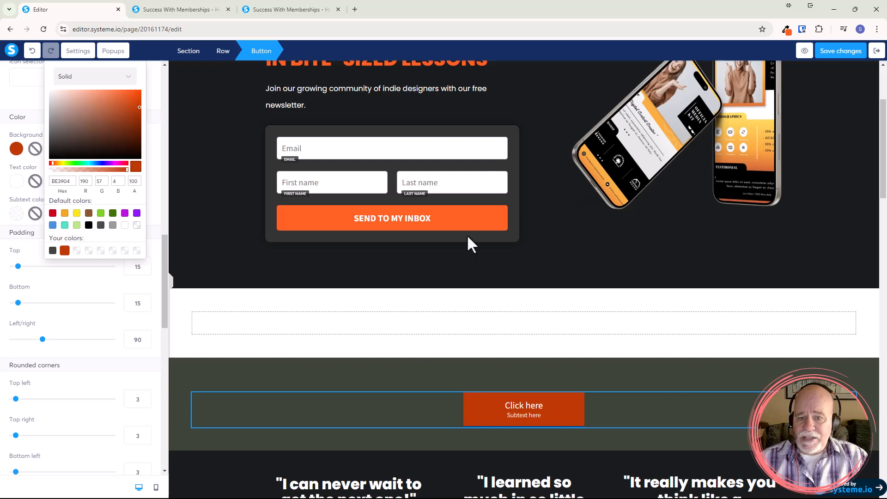
left_click(786, 30)
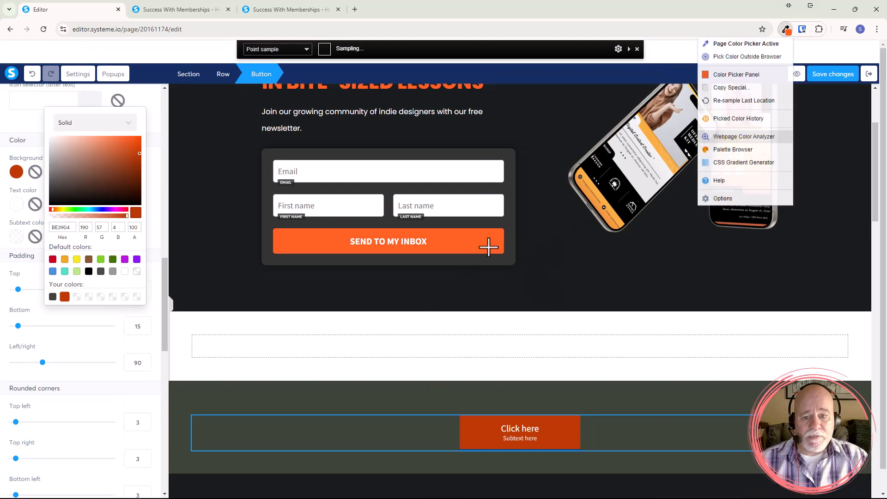
left_click(448, 246)
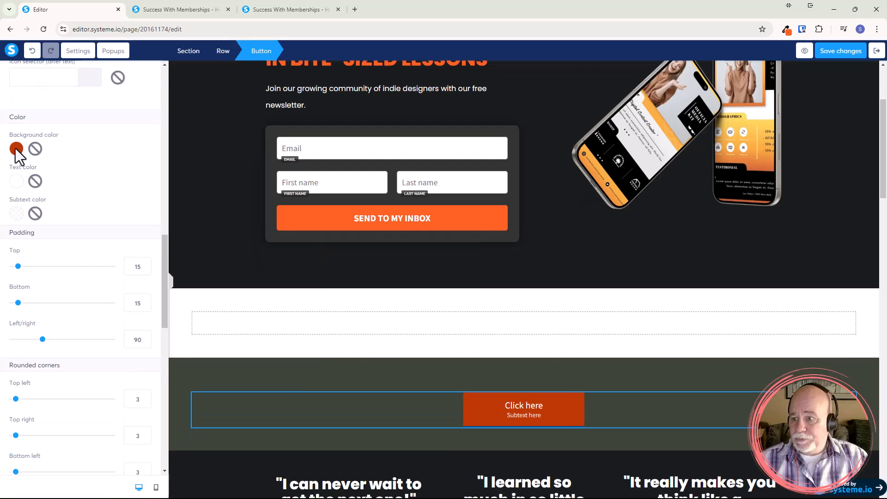
left_click(16, 148)
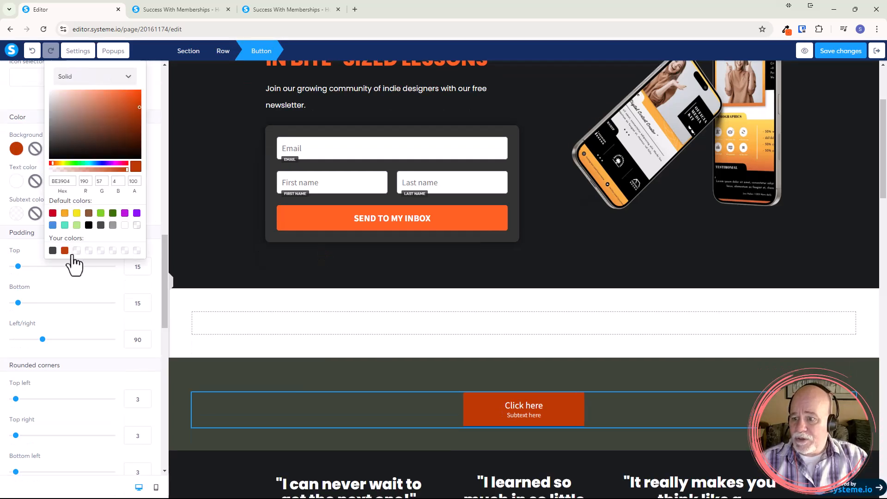
double_click(69, 182)
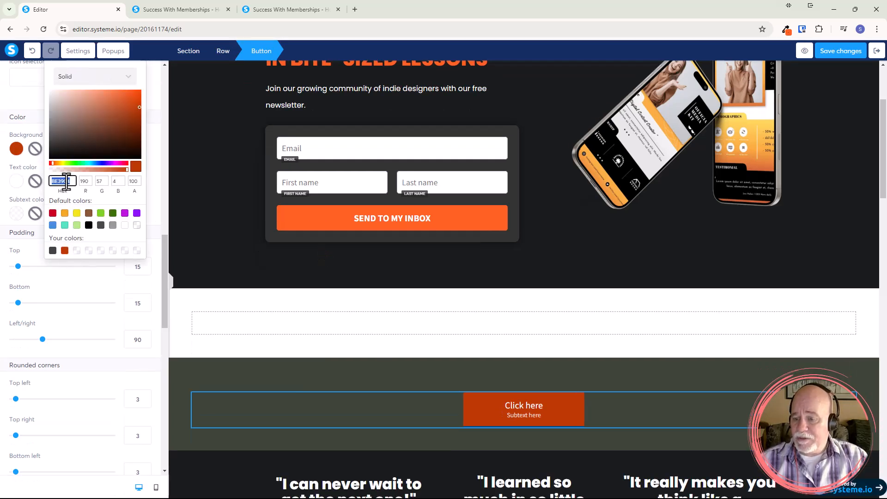
key("ctrl+v")
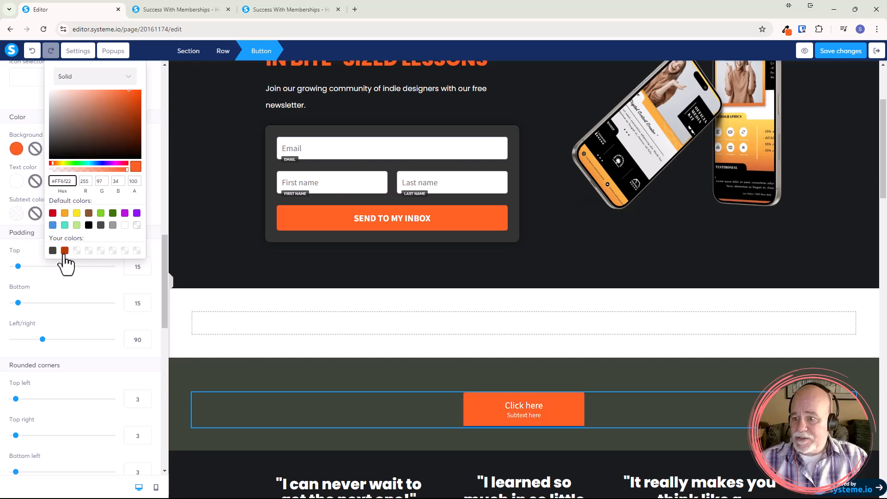
left_click(76, 250)
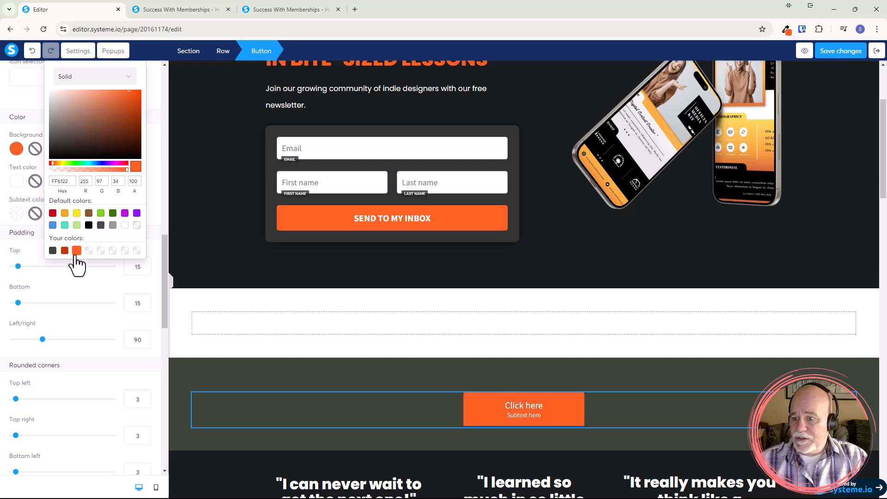
left_click(238, 301)
- Set the new button's border color to the saved dark orange BE3904
scroll(456, 406, "down", 3)
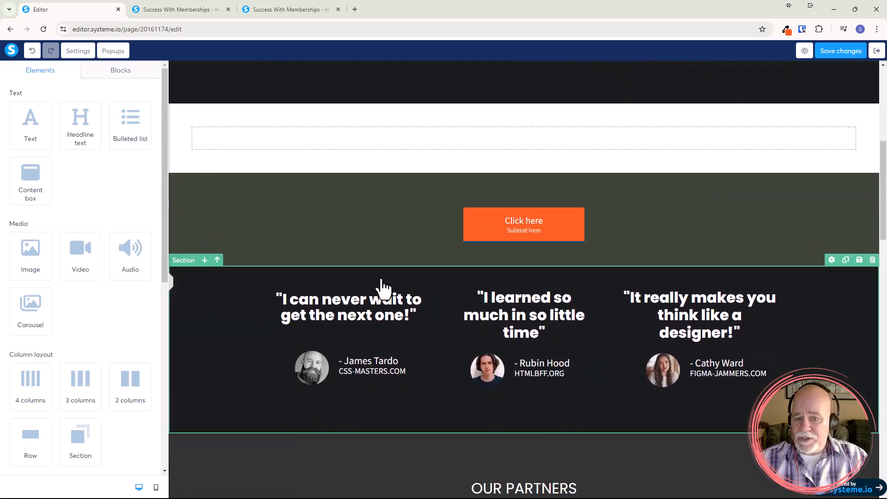
left_click(484, 236)
scroll(44, 284, "down", 10)
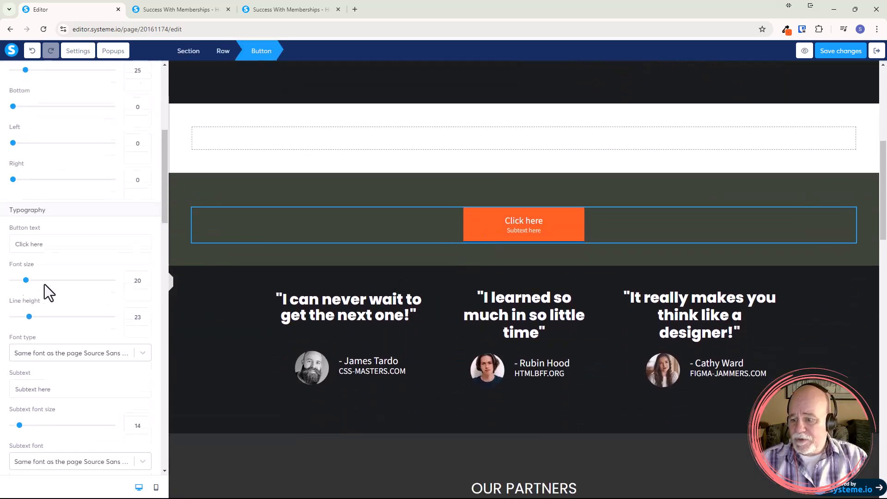
scroll(45, 288, "down", 1)
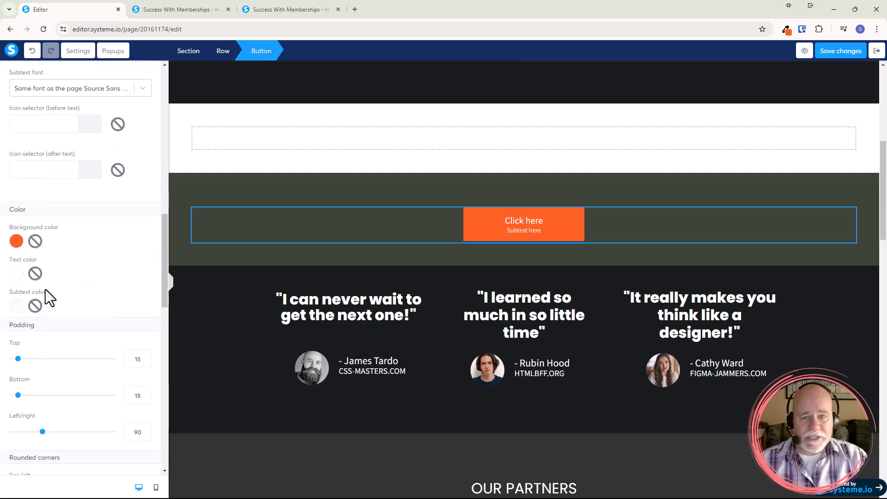
scroll(45, 290, "down", 6)
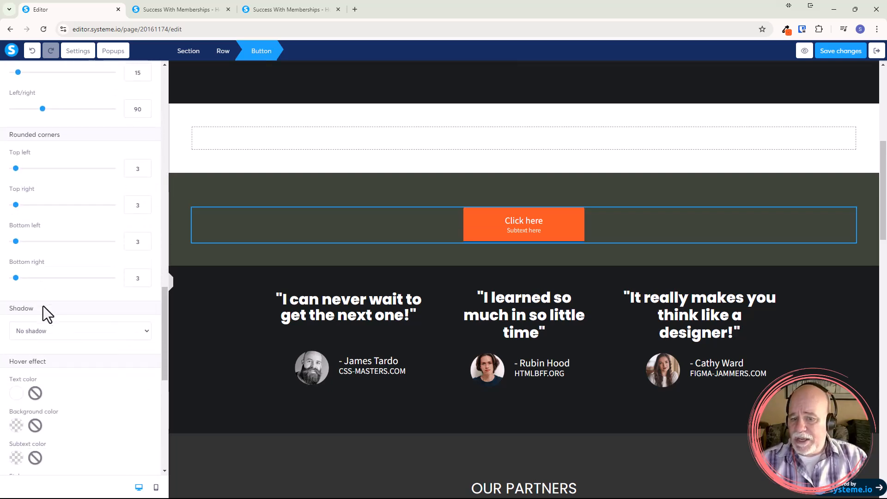
scroll(98, 300, "down", 6)
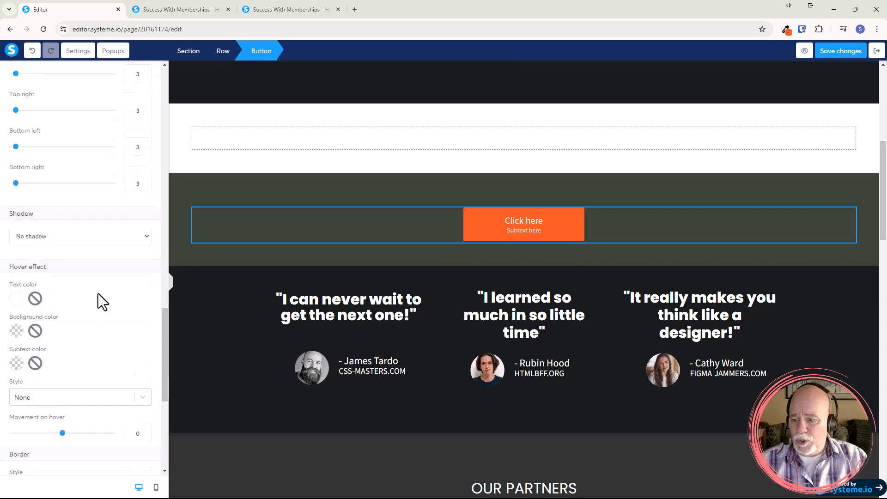
left_click(16, 293)
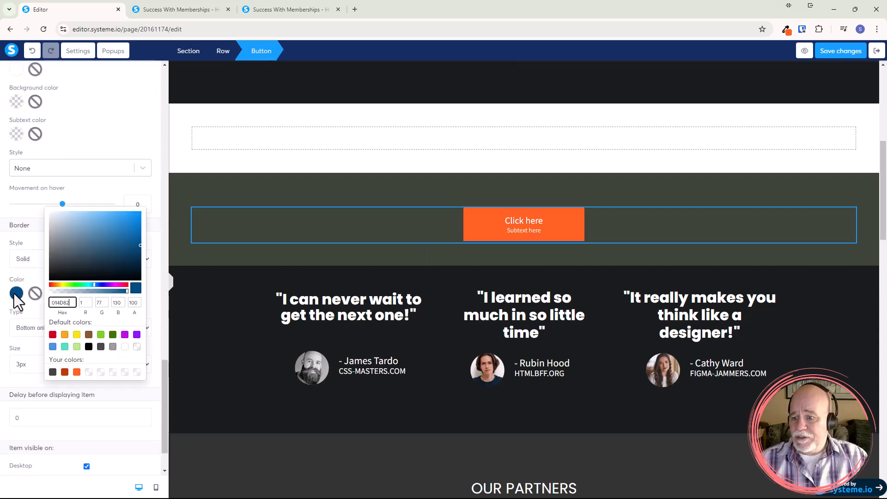
left_click(65, 372)
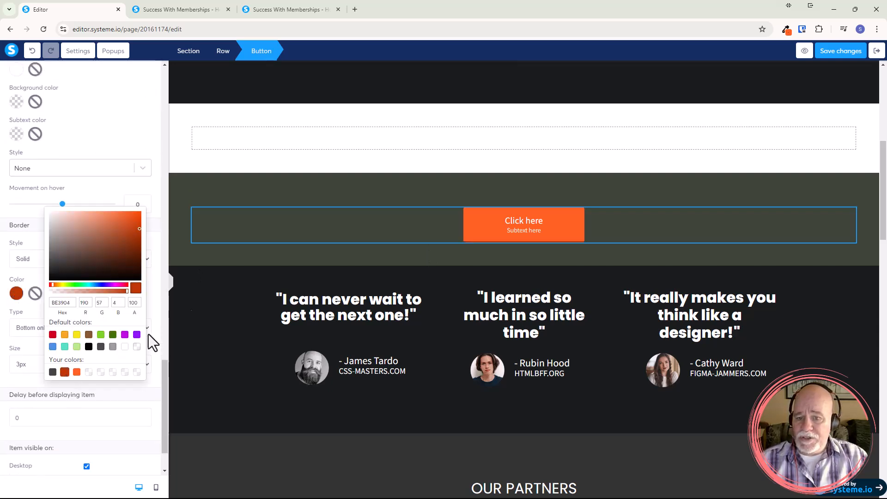
left_click(228, 258)
- Change the new button's text to "Download Your PDF"
left_click(518, 228)
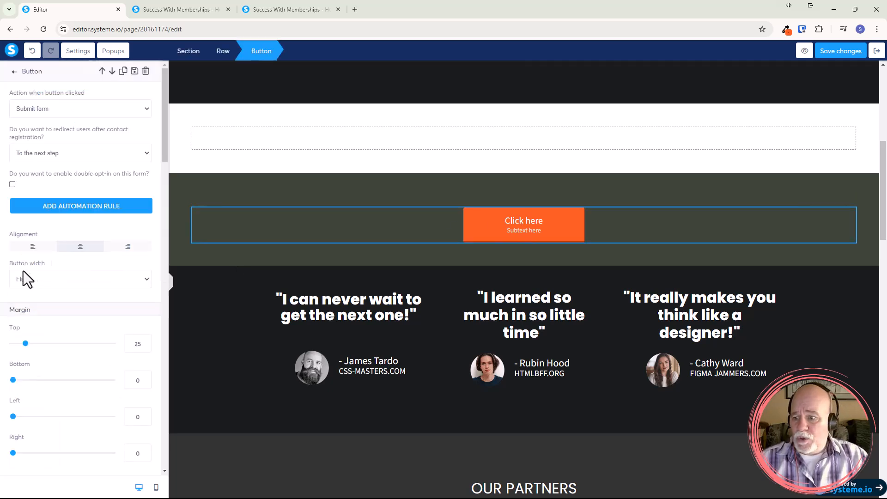
scroll(53, 268, "down", 5)
left_click_drag(52, 286, 3, 293)
type("Downal")
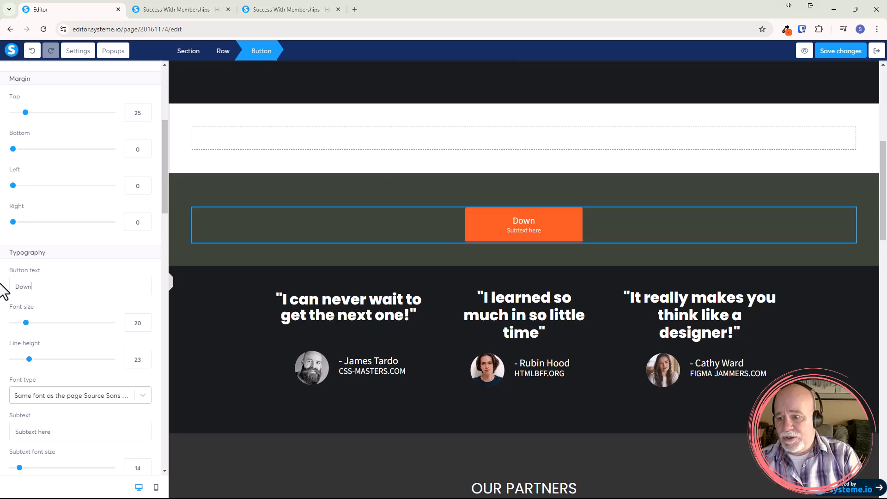
key("BackSpace")
key("BackSpace")
type("load")
key("BackSpace")
key("BackSpace")
type("ad Your ")
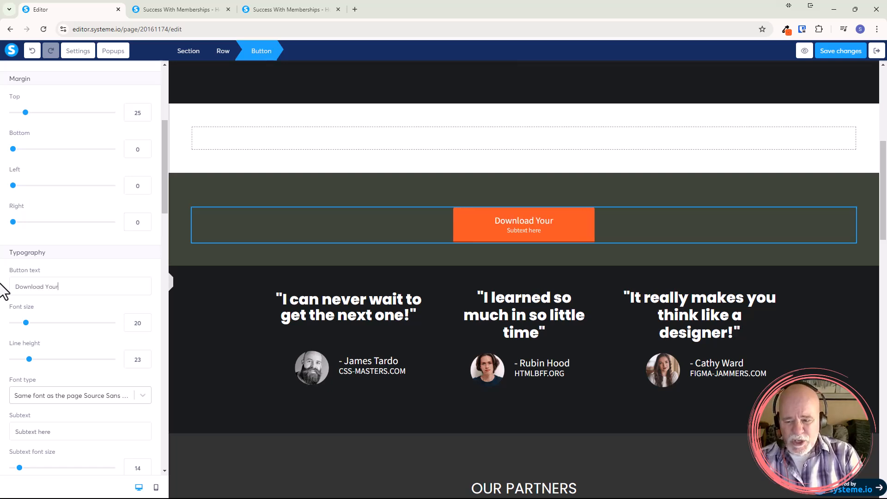
type("PDF")
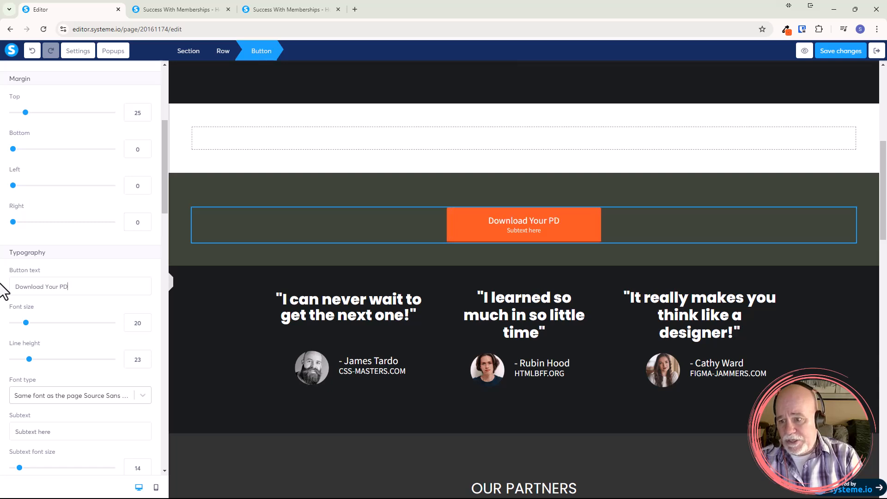
- Increase the button text's font size to 25
left_click(145, 320)
left_click(144, 320)
left_click(145, 320)
left_click(144, 320)
left_click(145, 320)
- Set the button's subtext font to the web safe font Tahoma, Geneva, sans-serif
scroll(101, 345, "down", 3)
scroll(101, 345, "down", 1)
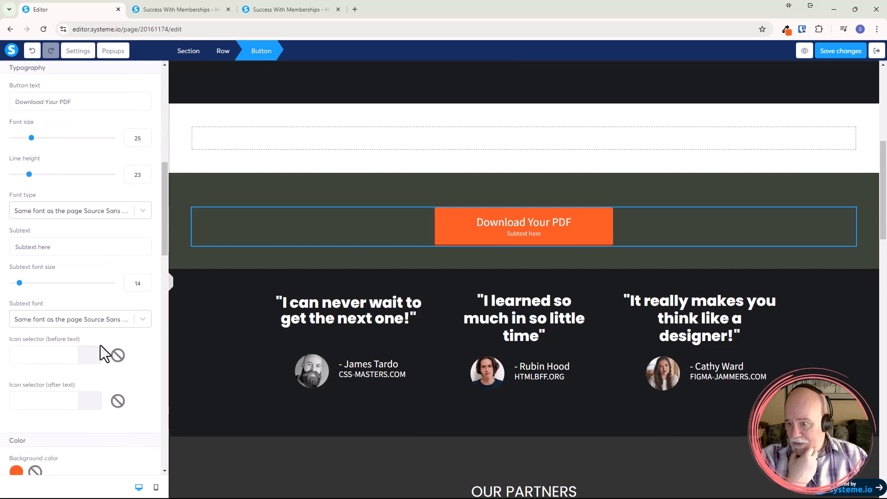
left_click(145, 319)
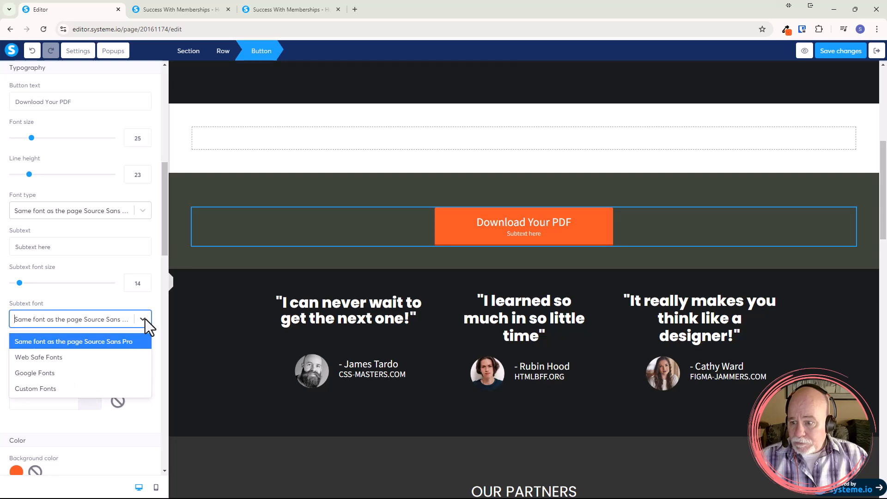
left_click(83, 360)
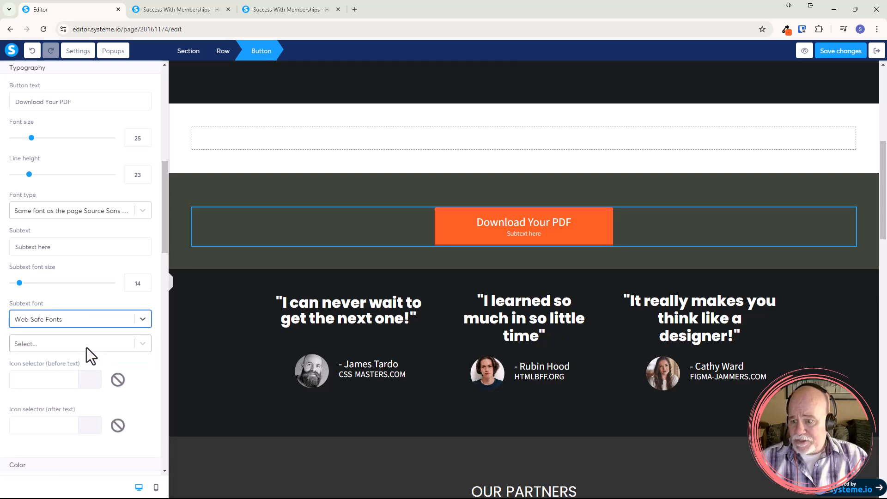
left_click(86, 348)
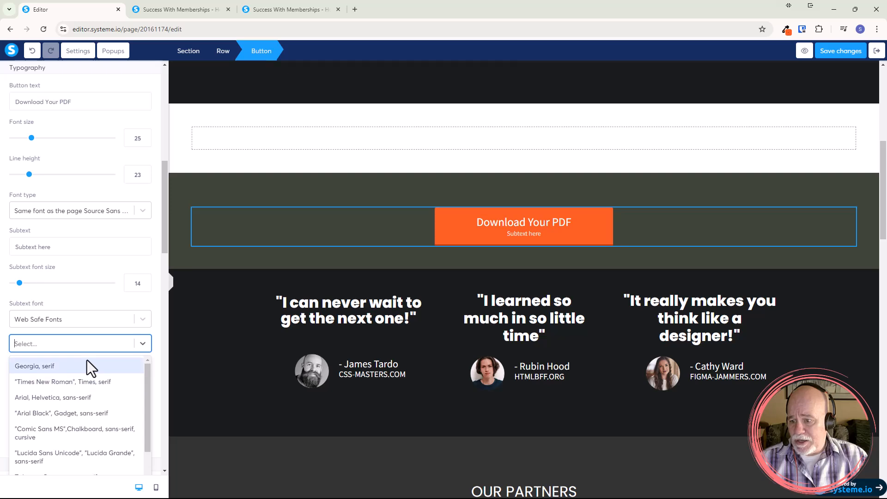
scroll(87, 359, "down", 2)
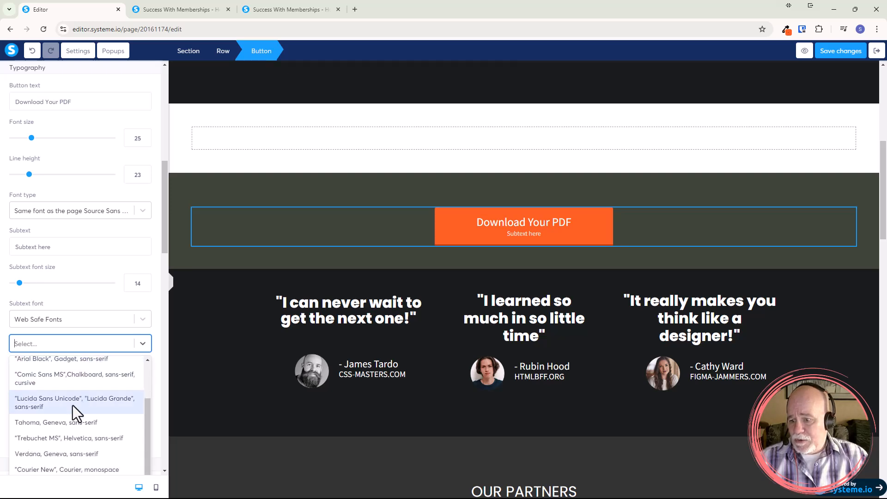
left_click(72, 421)
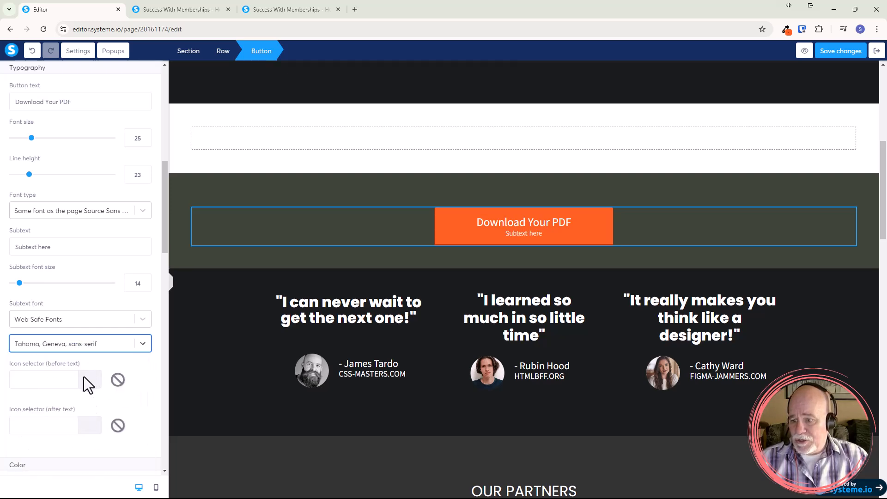
- Switch the button's subtext font to Poppins from Google Fonts
left_click(139, 346)
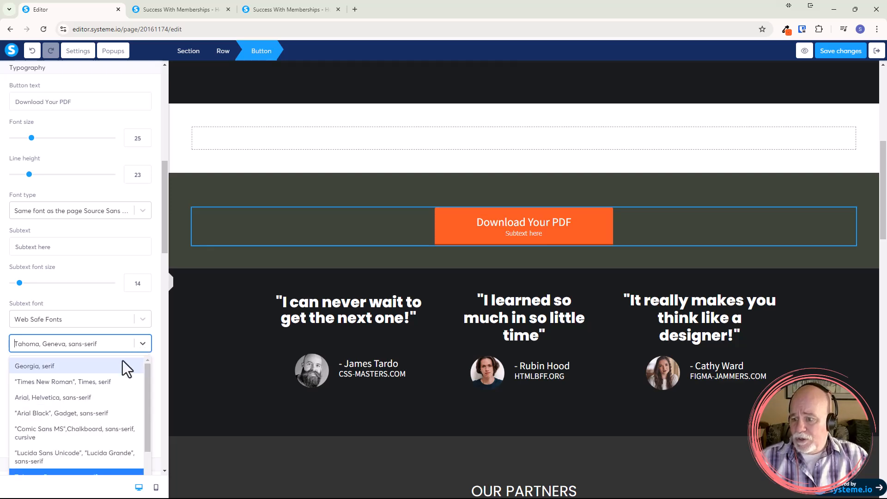
left_click(109, 317)
left_click(43, 374)
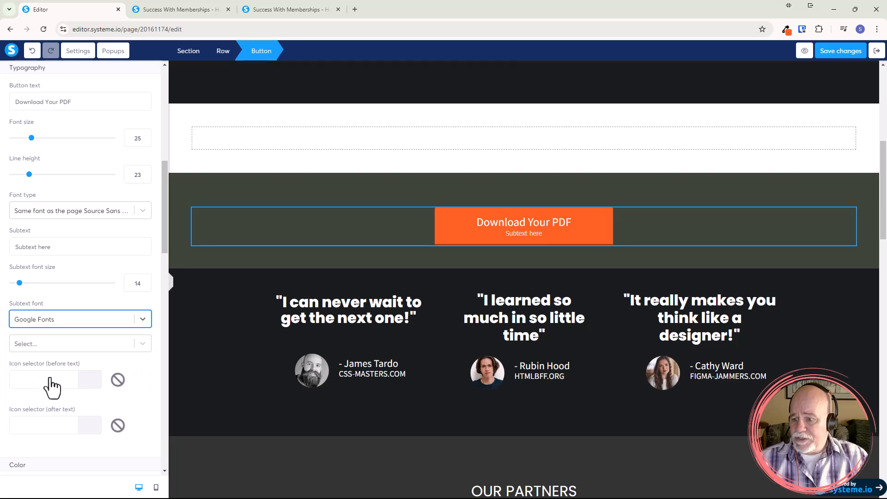
left_click(137, 344)
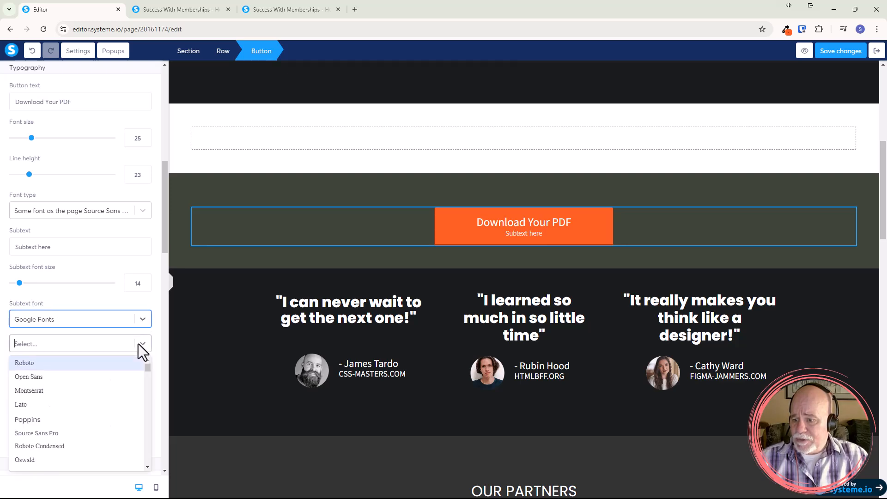
left_click(72, 419)
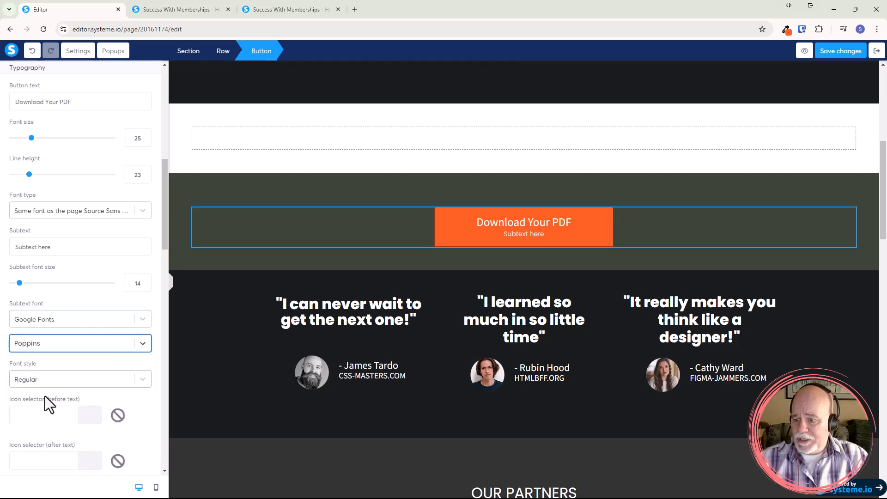
- Set the font style of the button's subtext to Semi-bold 600
scroll(145, 384, "down", 1)
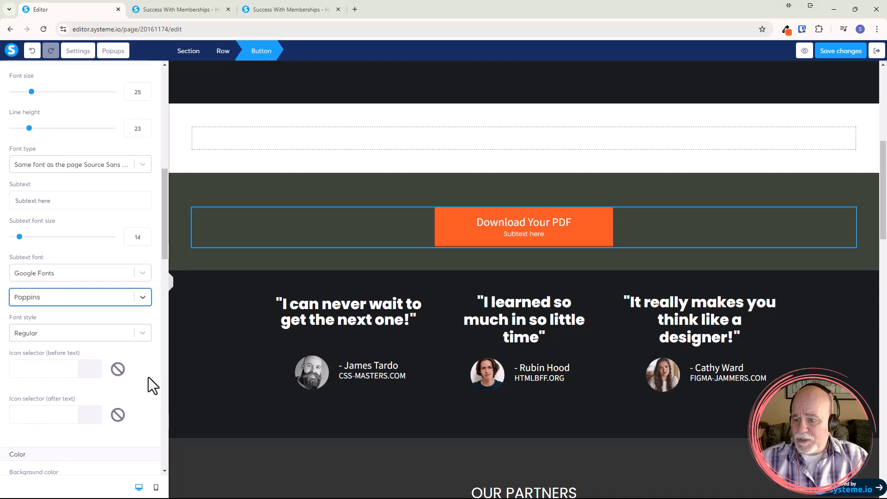
left_click(142, 336)
scroll(115, 397, "down", 2)
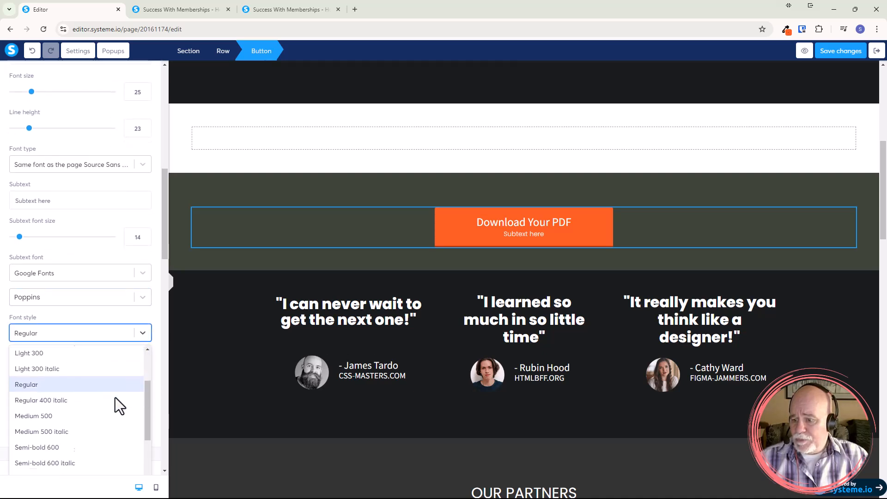
scroll(115, 397, "down", 1)
scroll(113, 398, "down", 1)
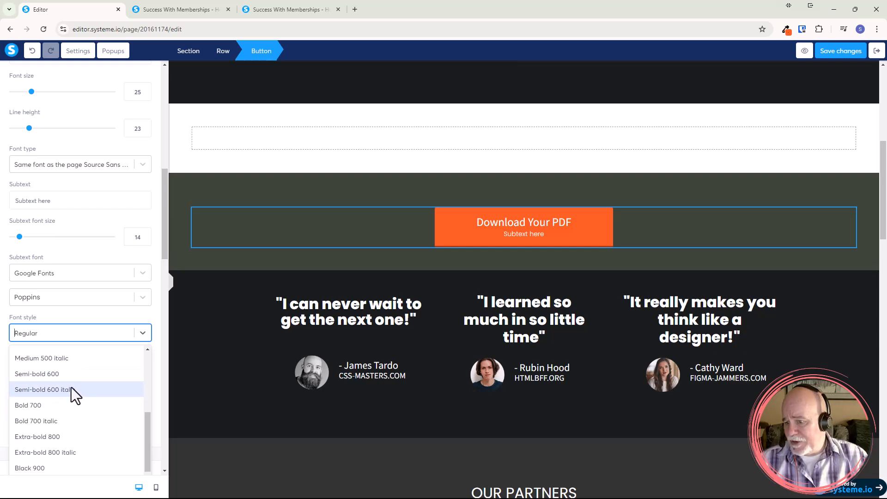
left_click(72, 374)
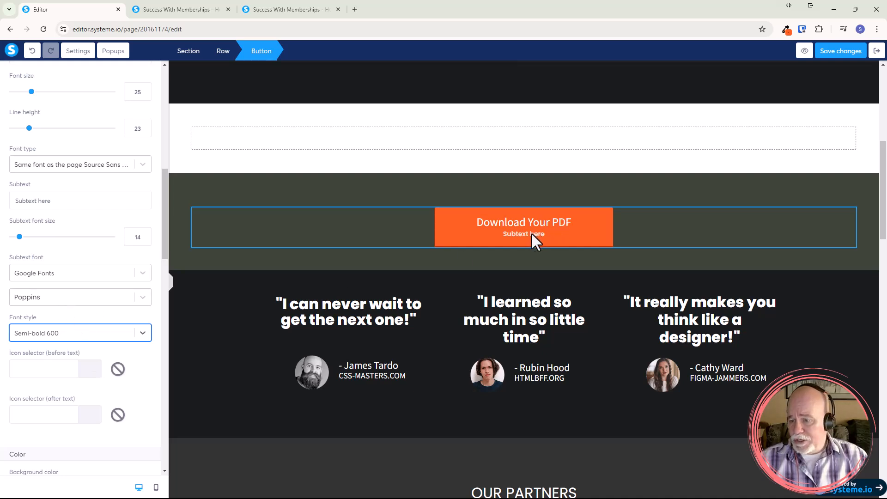
- Clear the button's subtext and set the main button text's font to Poppins from Google Fonts
left_click_drag(54, 200, 5, 208)
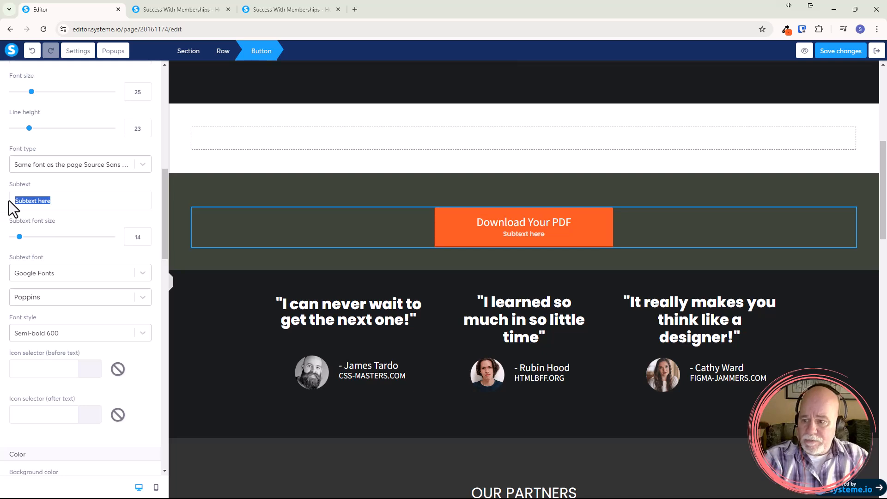
key("BackSpace")
scroll(43, 206, "up", 2)
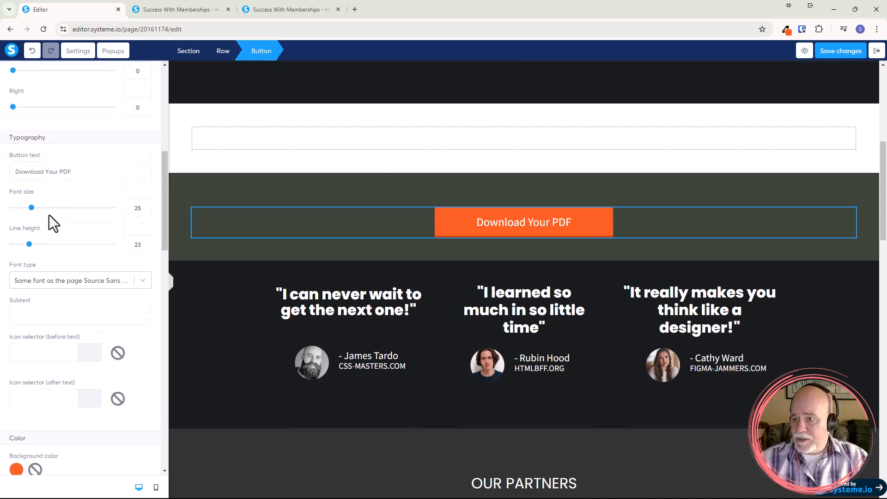
scroll(49, 215, "up", 2)
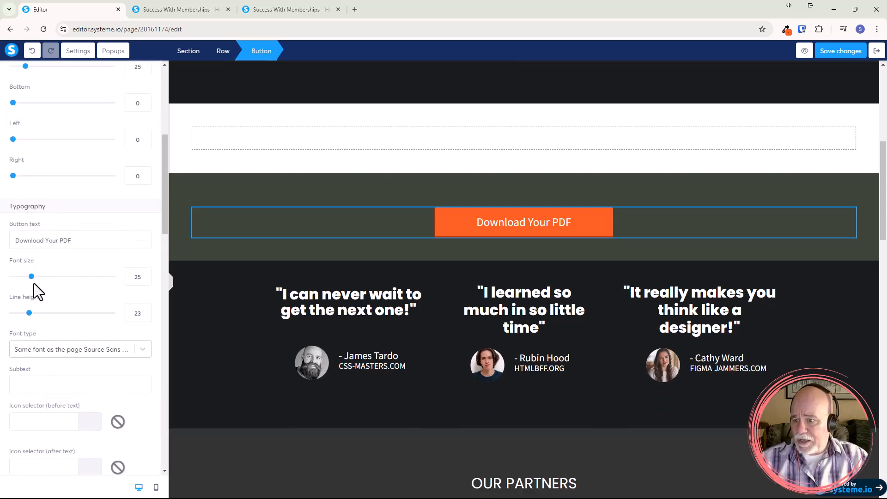
left_click(85, 353)
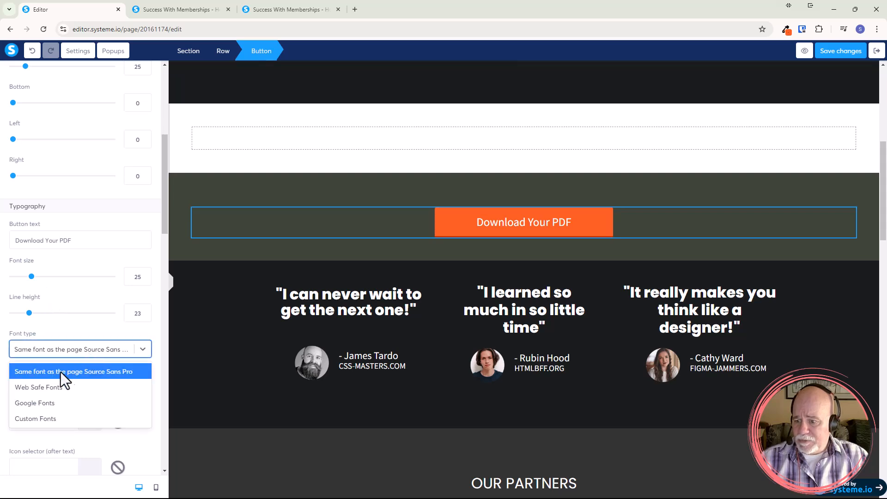
left_click(56, 390)
left_click(134, 351)
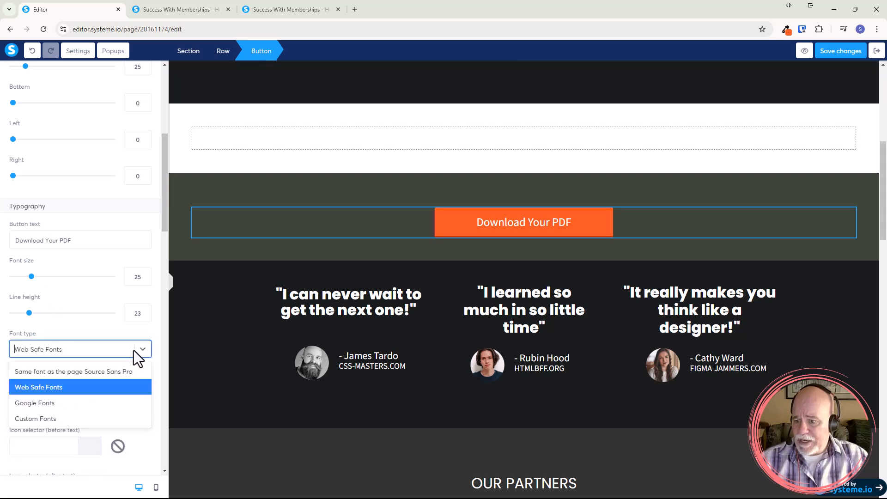
left_click(73, 400)
left_click(96, 373)
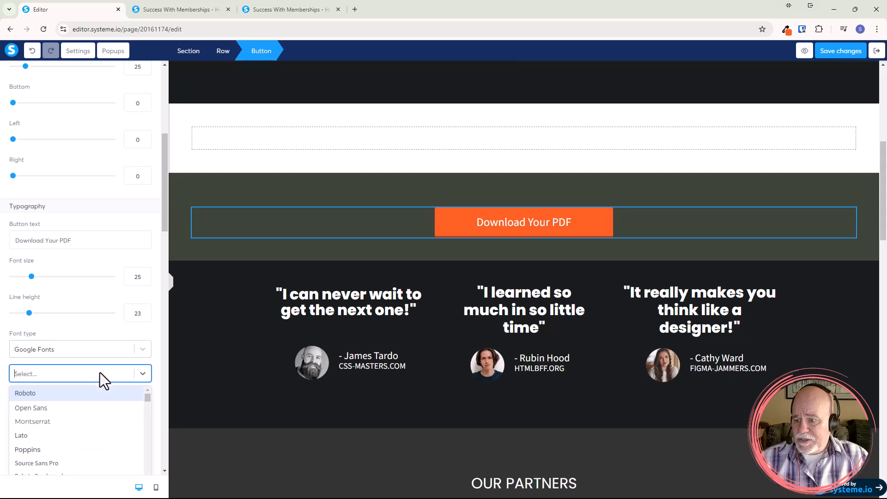
left_click(65, 448)
- Set the font style of the main button text to Semi-bold 600
scroll(102, 328, "down", 2)
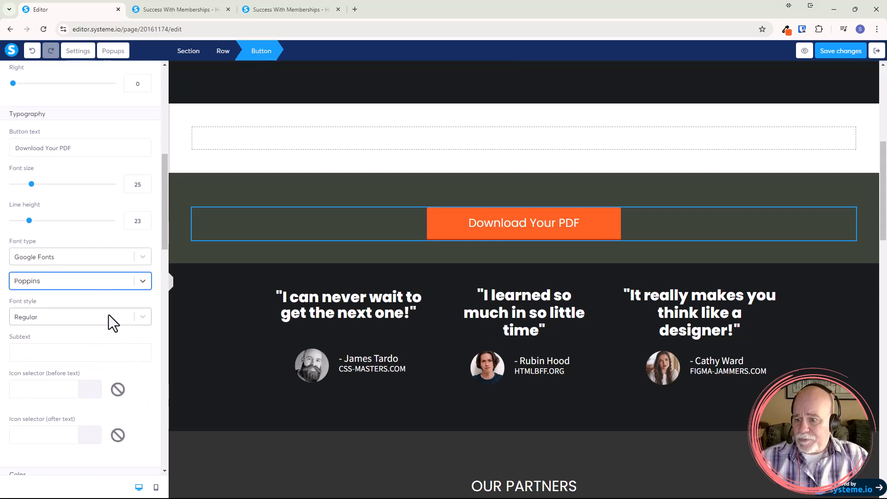
left_click(132, 317)
scroll(66, 415, "down", 3)
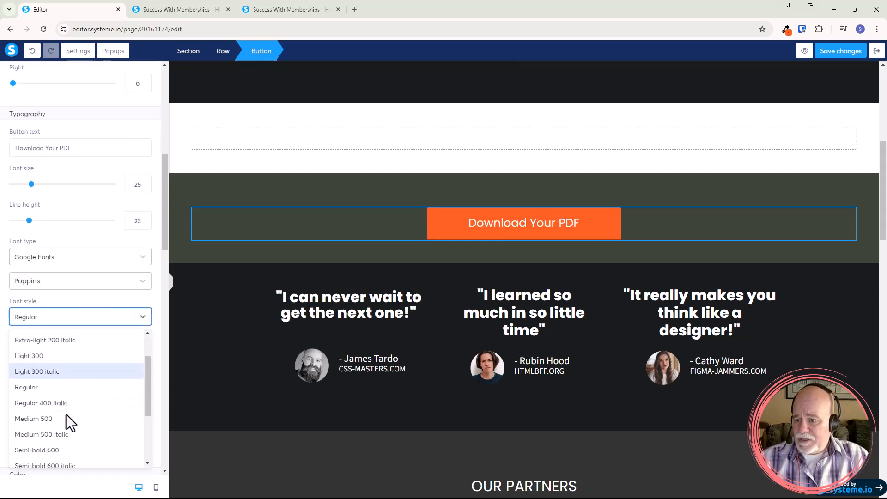
left_click(67, 408)
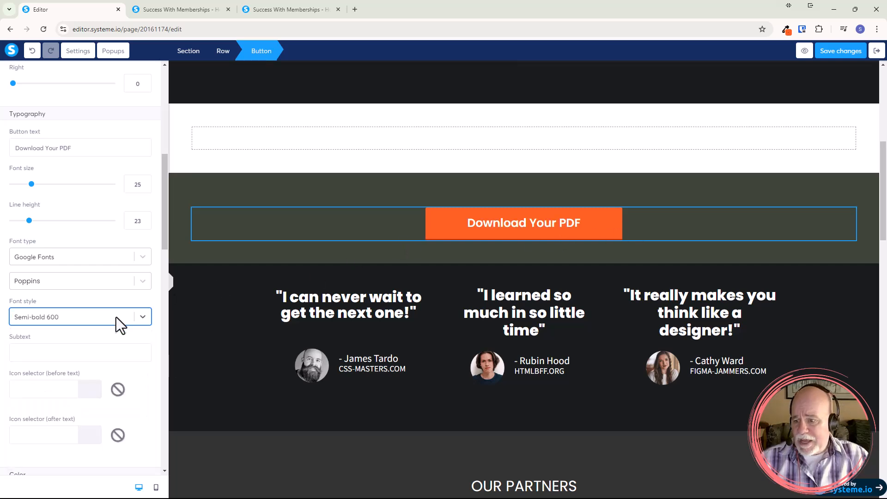
- Set the font style of the main button text to Medium 500
left_click(140, 317)
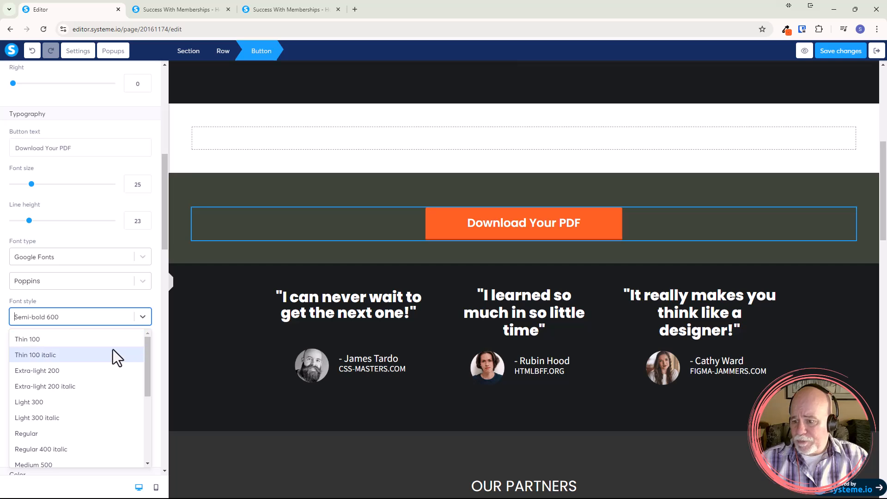
scroll(115, 354, "down", 1)
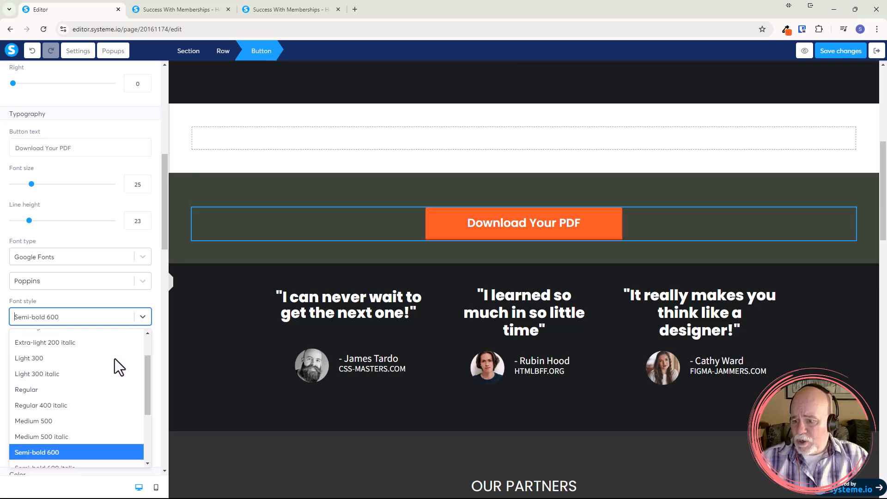
left_click(88, 423)
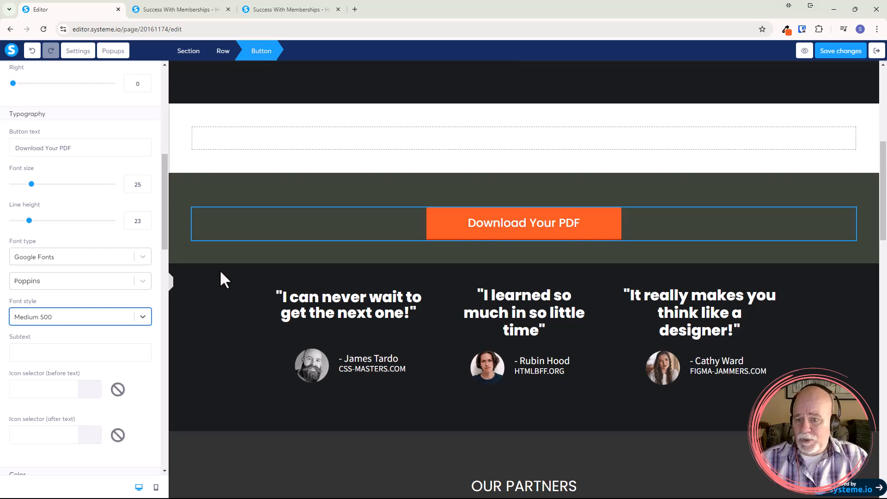
- Add a new empty section between the white section and the dark green section holding the Download Your PDF button
left_click(228, 255)
scroll(232, 262, "up", 3)
scroll(231, 262, "up", 2)
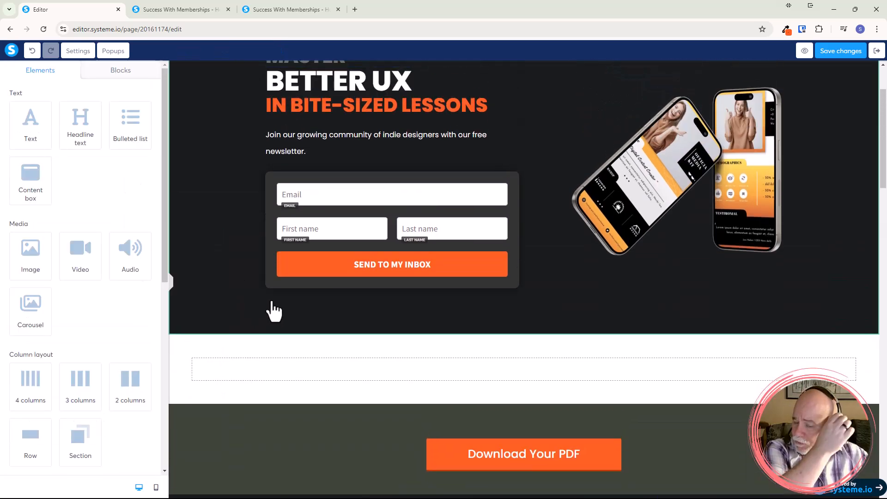
scroll(115, 393, "down", 1)
left_click_drag(79, 394, 253, 405)
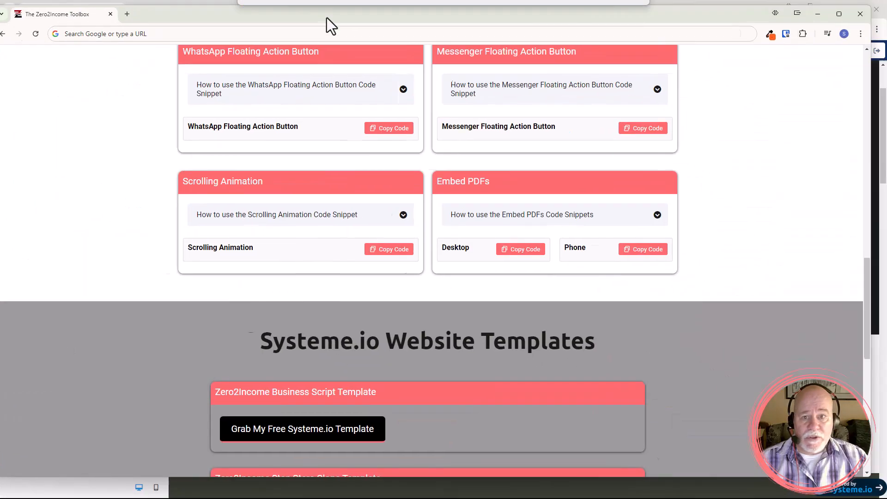
- Switch to the Zero2Income Toolbox, widen its window, and copy the Phone code snippet for Embed PDFs
left_click_drag(326, 18, 360, 16)
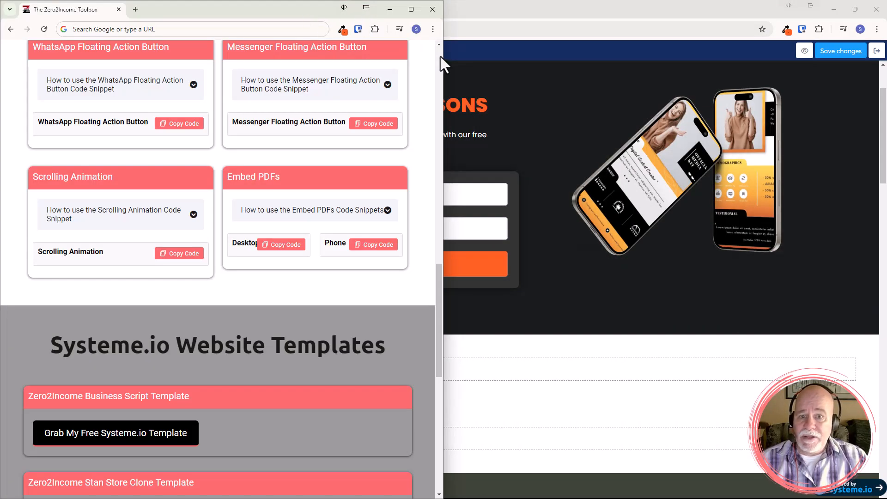
left_click_drag(442, 56, 877, 101)
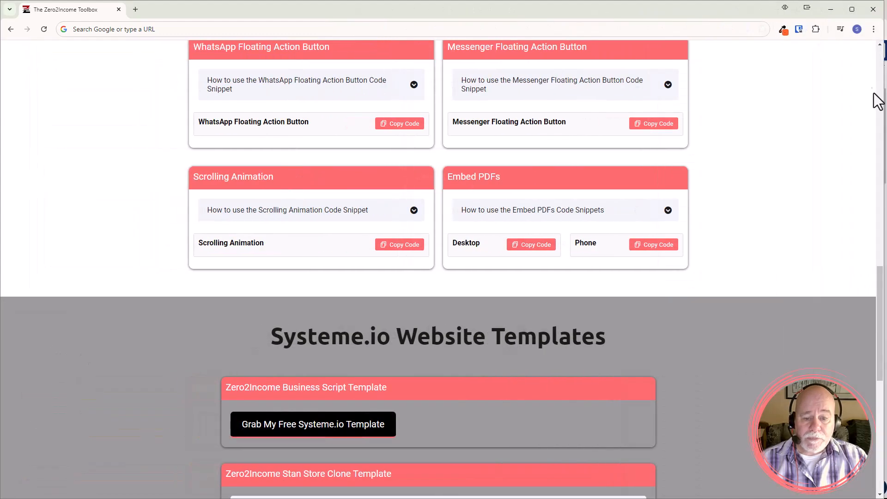
left_click(655, 250)
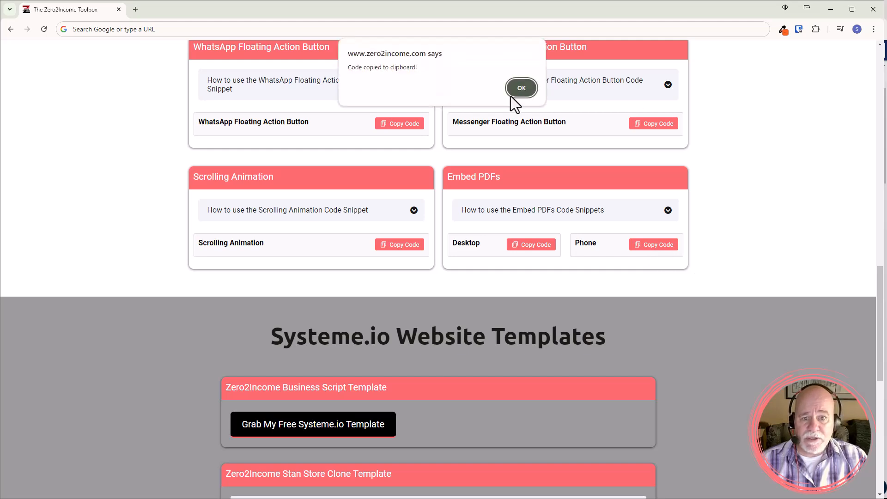
- Dismiss the copy confirmation, return to the systeme.io editor, and add a Raw HTML element in the empty row directly above the dark green section
left_click(518, 92)
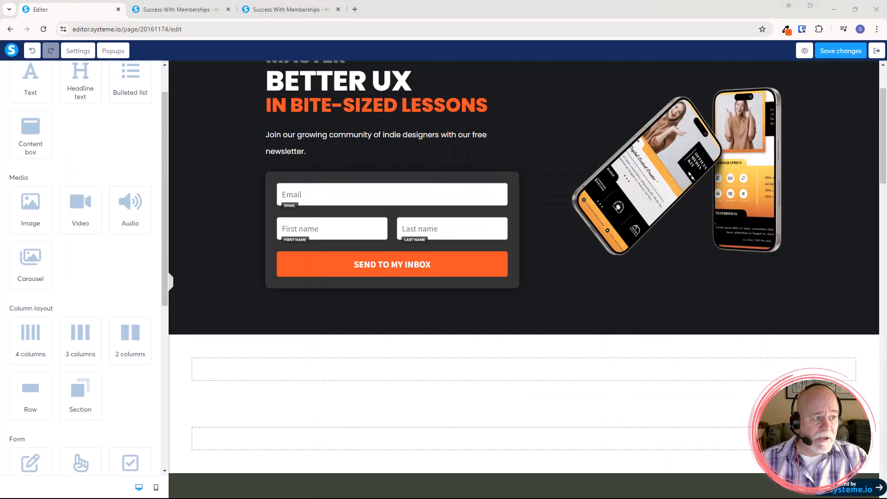
left_click(411, 446)
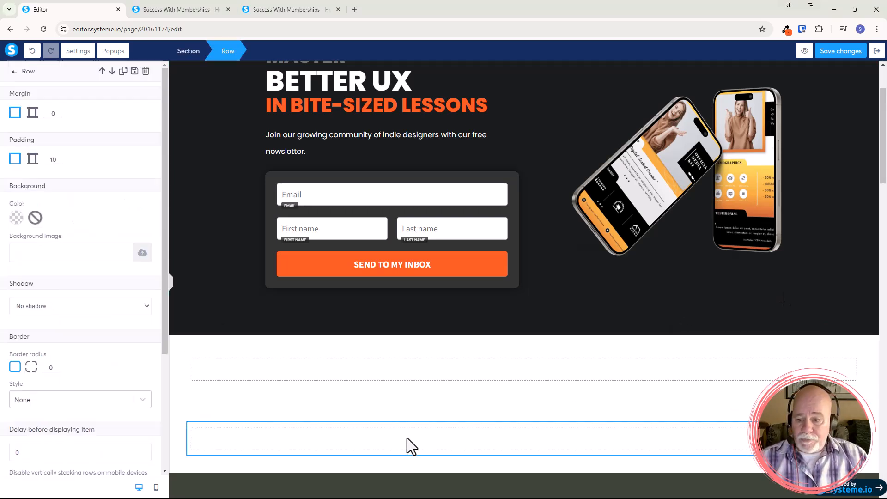
scroll(154, 298, "down", 4)
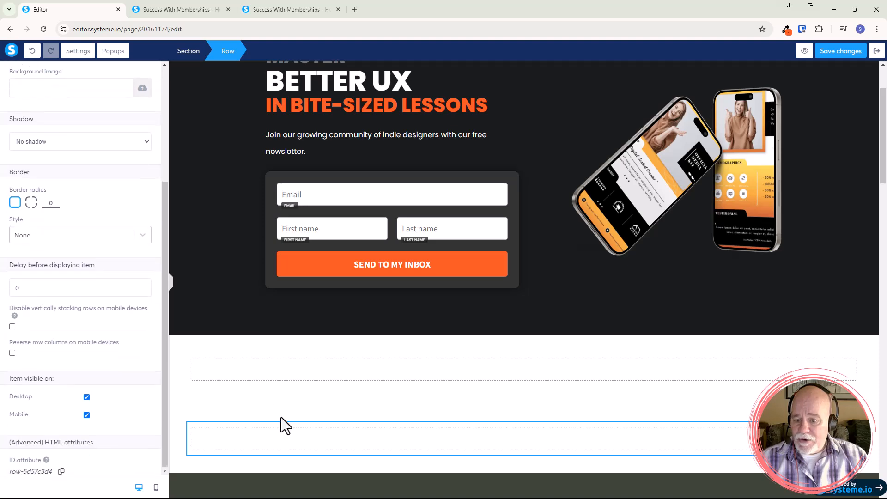
left_click(279, 436)
scroll(138, 434, "down", 8)
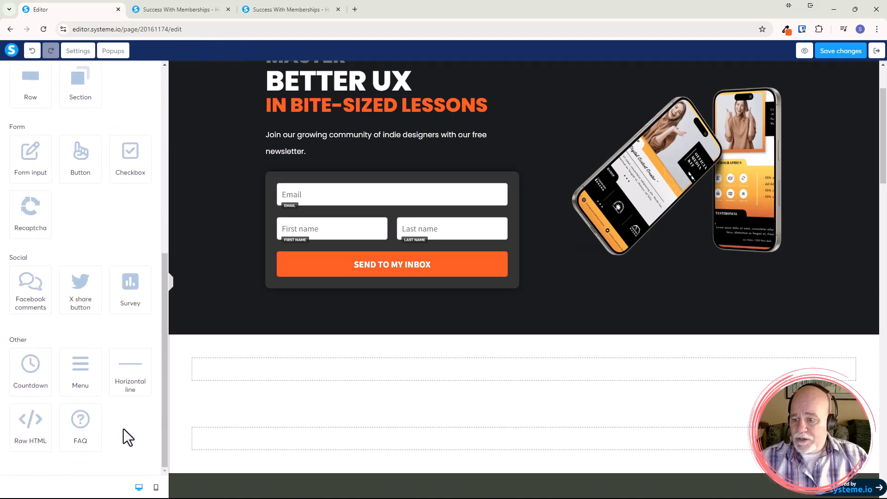
left_click_drag(30, 430, 279, 451)
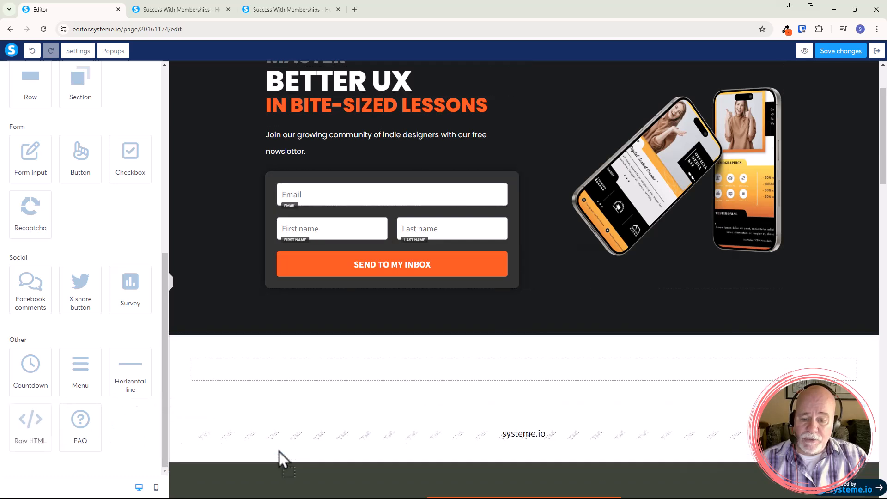
- Replace the default code of the new Raw HTML element with the copied Phone PDF embed snippet and save it
left_click(528, 438)
left_click(16, 124)
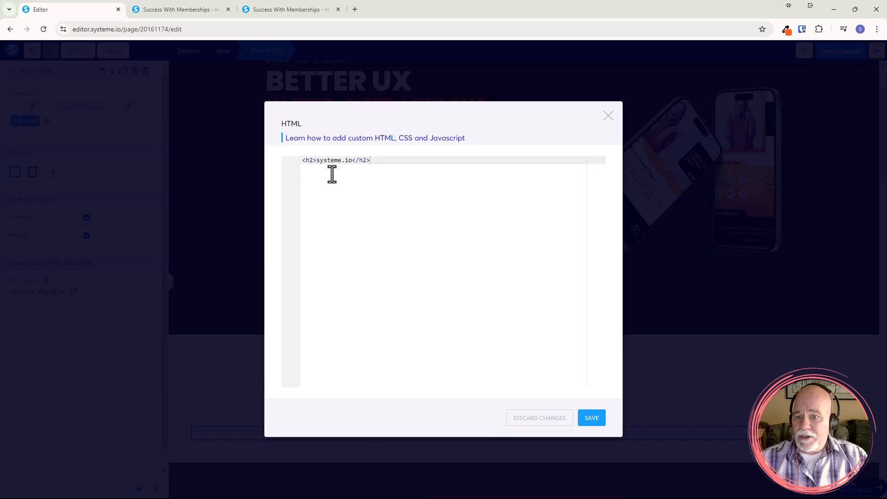
left_click_drag(394, 159, 295, 159)
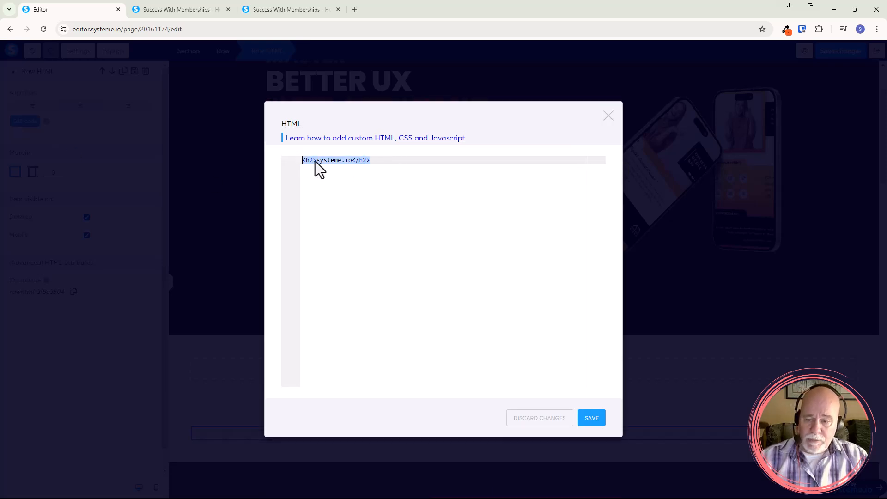
key("ctrl+v")
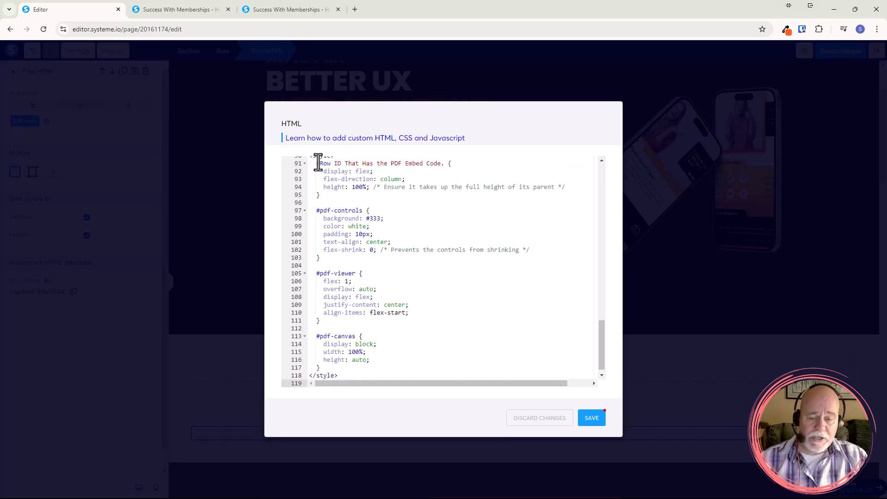
left_click(596, 420)
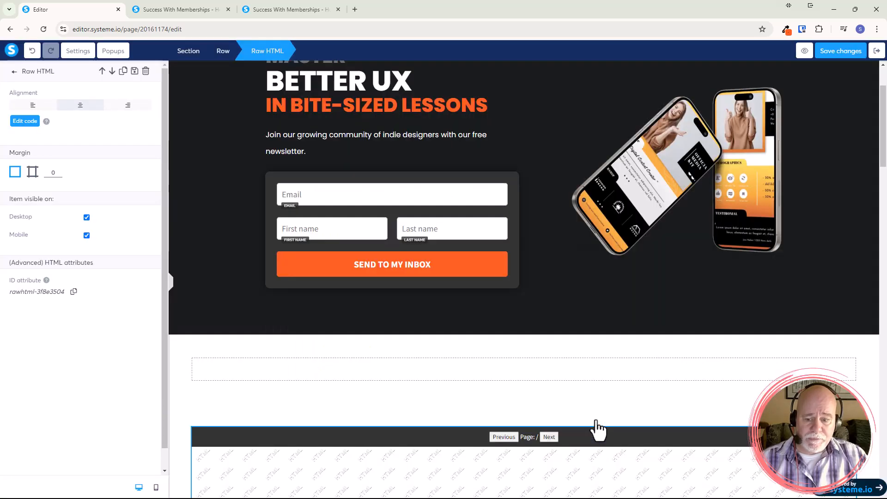
- Copy the ID attribute of the row that contains the PDF embed Raw HTML element
left_click(550, 408)
scroll(550, 425, "down", 4)
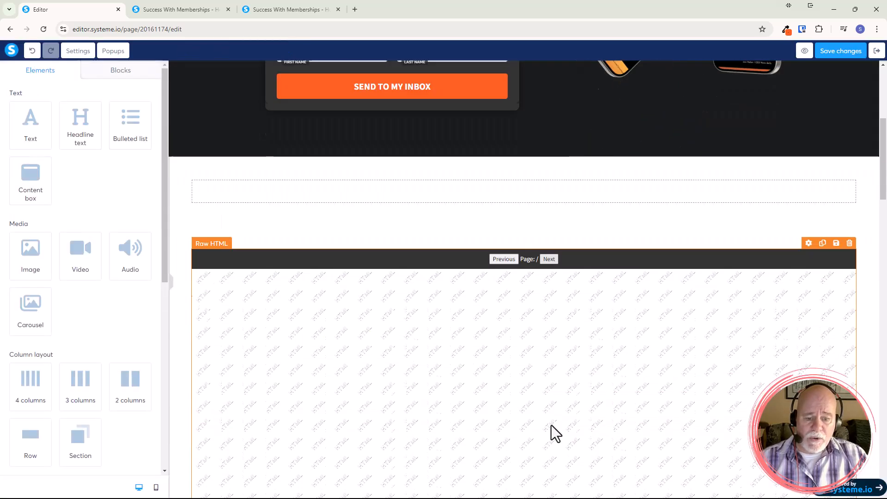
scroll(530, 359, "down", 3)
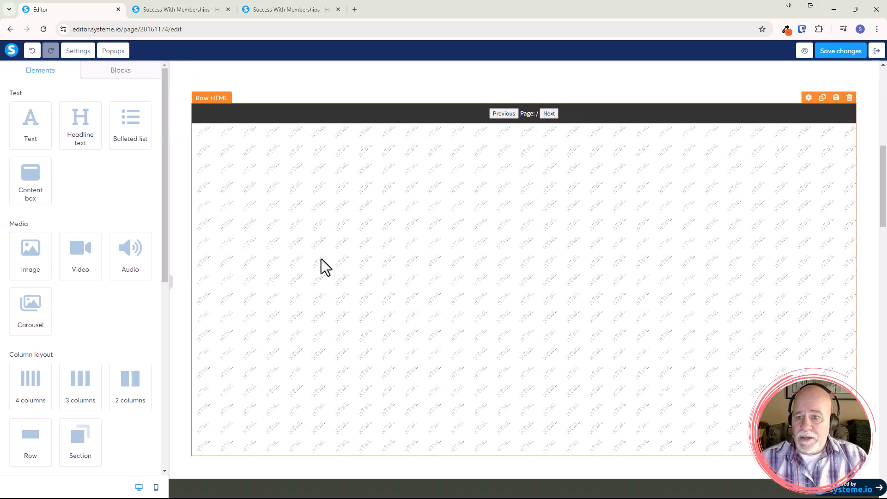
scroll(321, 258, "up", 2)
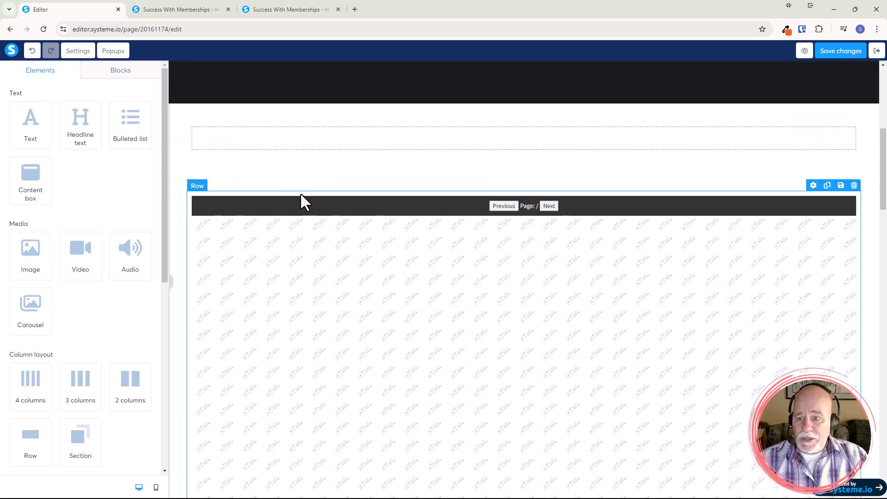
left_click(201, 187)
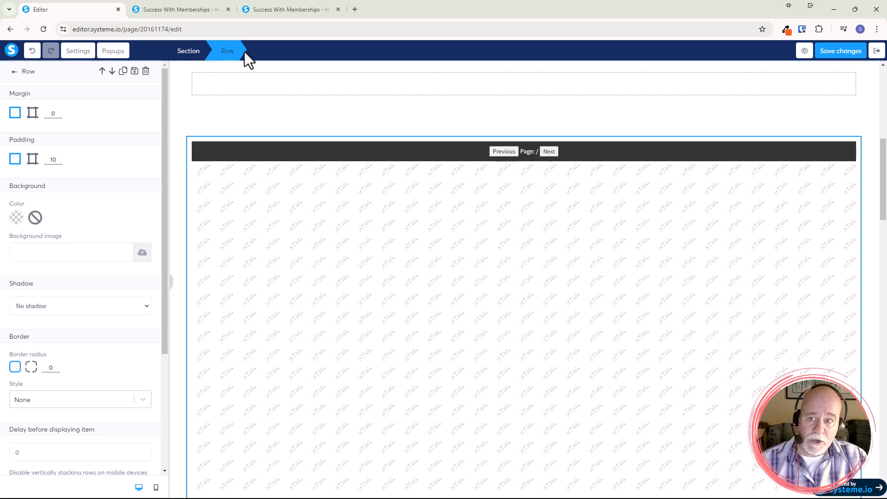
scroll(161, 272, "down", 3)
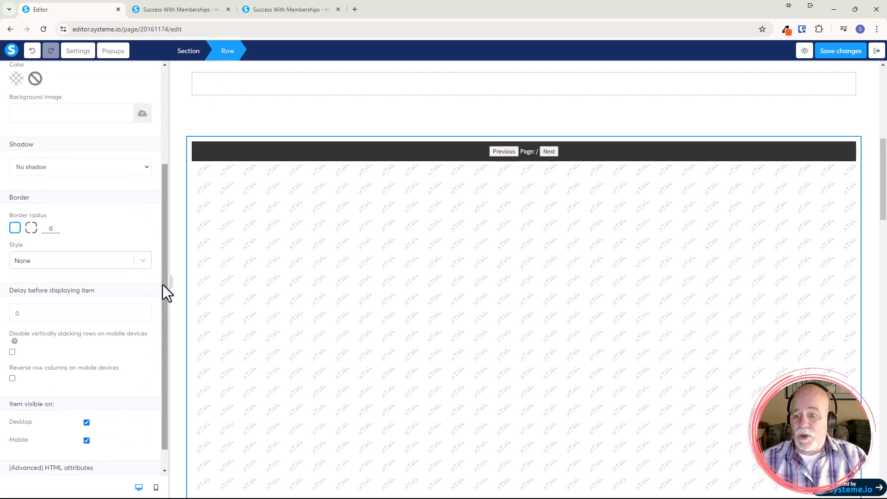
scroll(162, 282, "down", 1)
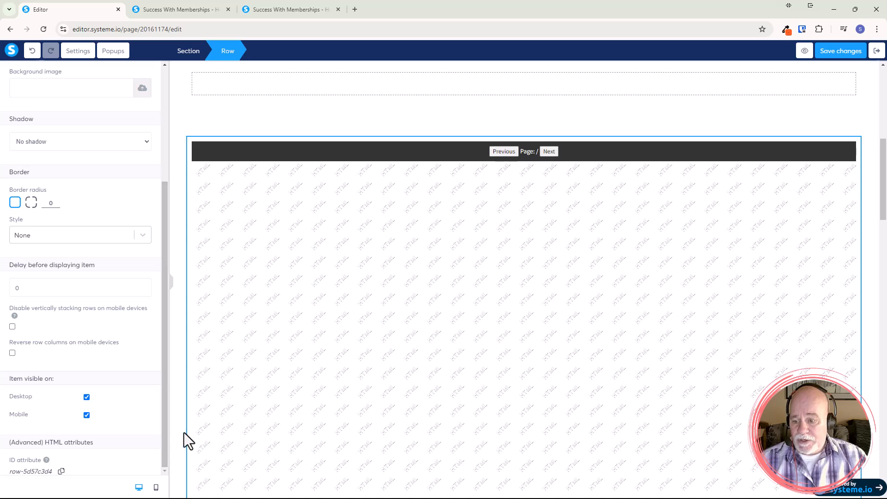
left_click(61, 470)
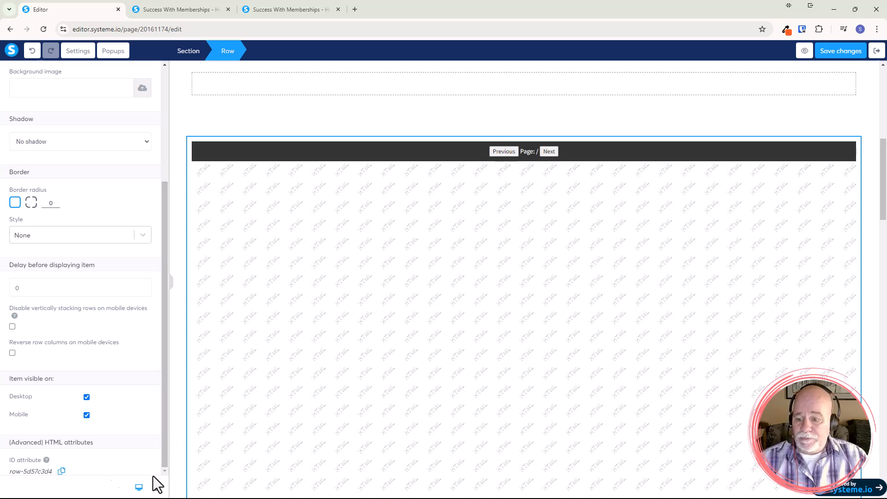
- Open the Raw HTML element's code and replace the row ID placeholder in the first div with row-5d57c3d4
left_click(531, 201)
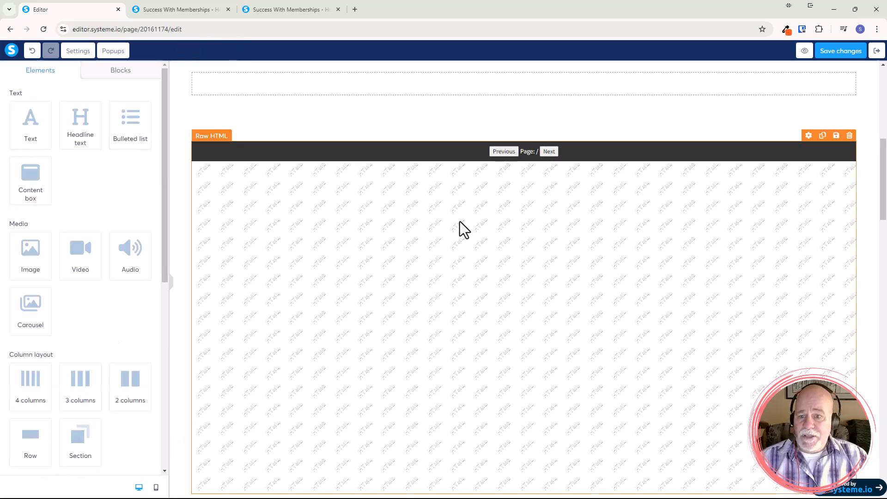
left_click(446, 250)
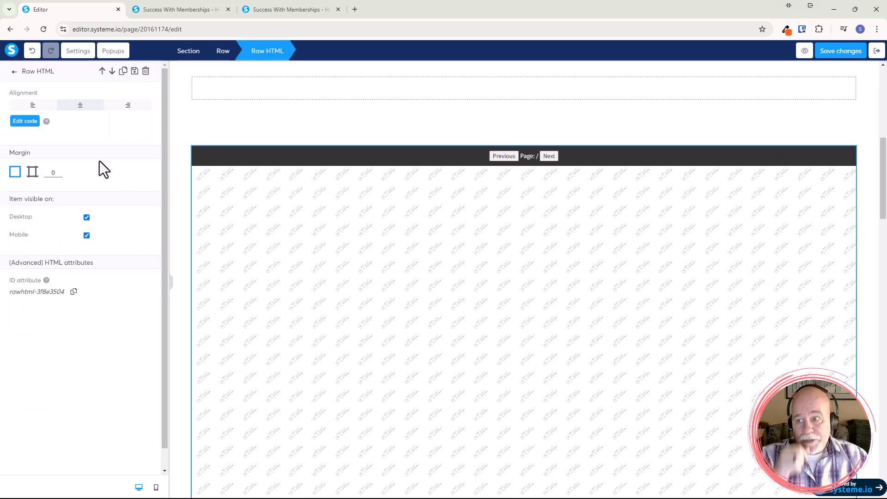
left_click(28, 123)
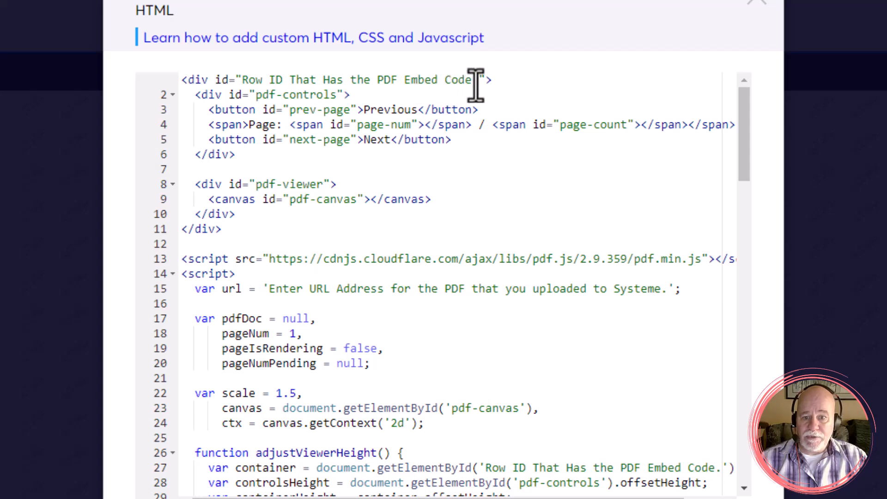
left_click_drag(478, 82, 241, 82)
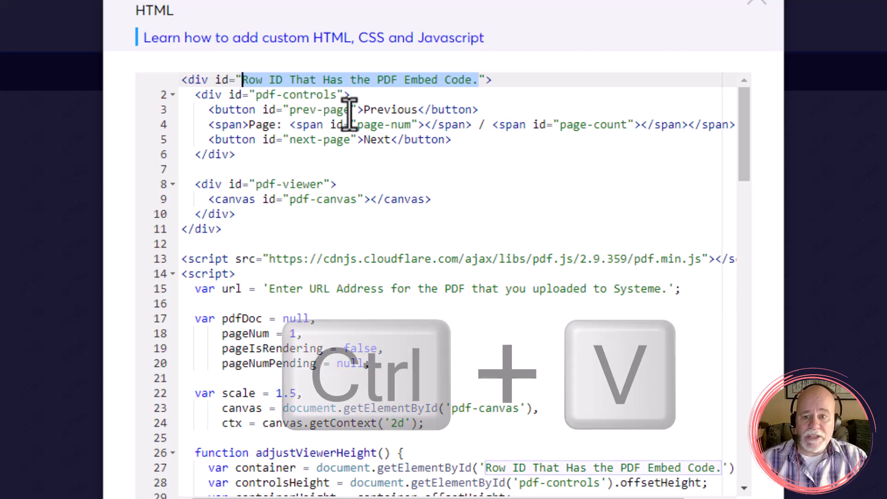
right_click(358, 83)
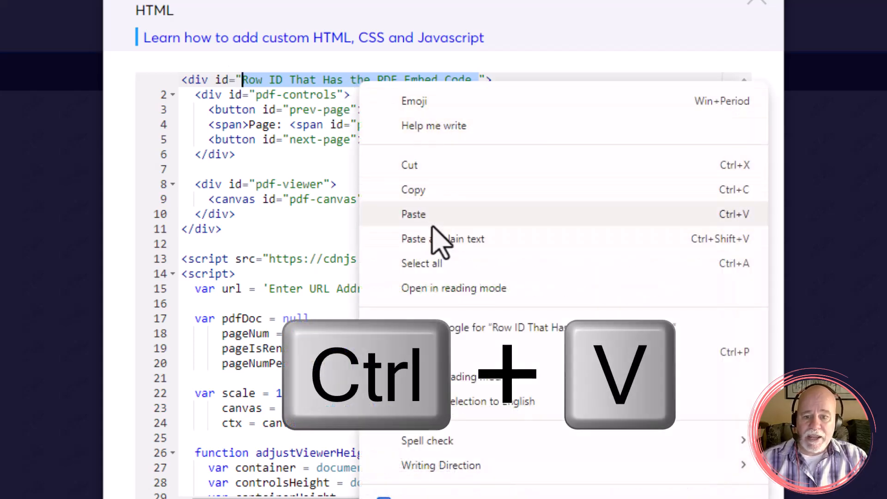
left_click(430, 217)
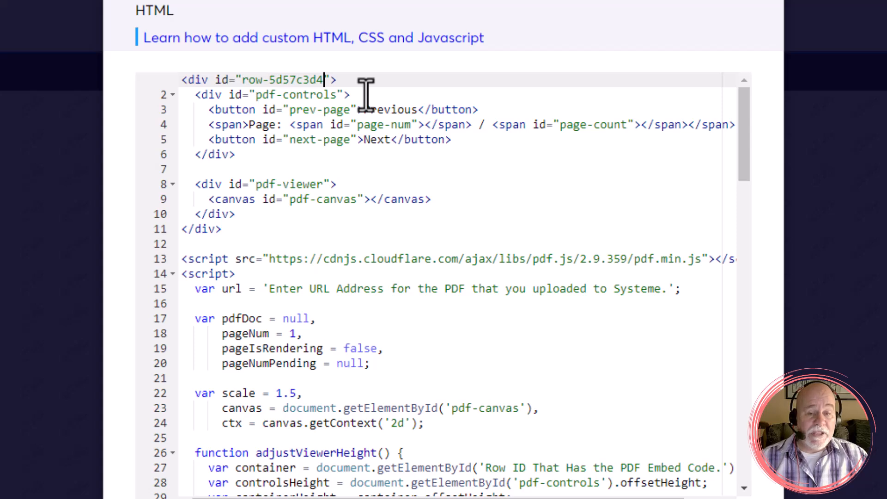
- Search the code for "row" and replace the placeholder in the container variable's getElementById call on line 27 with row-5d57c3d4
key("ctrl+f")
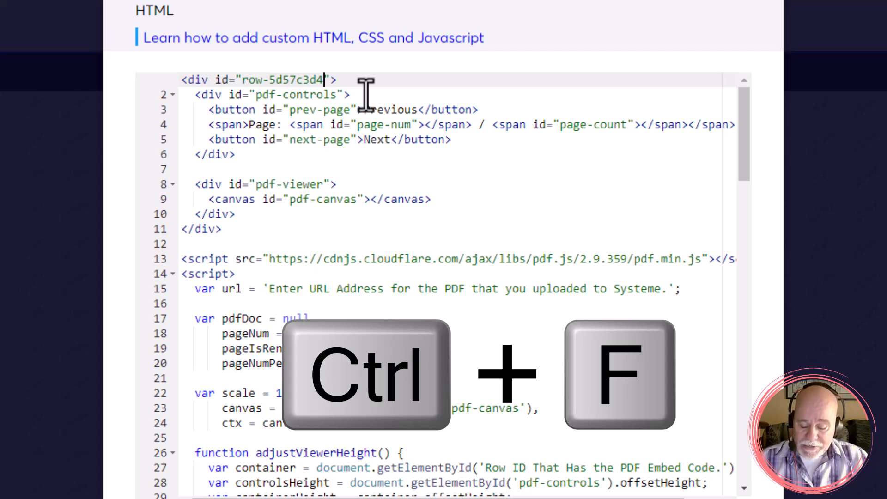
key("ctrl+f")
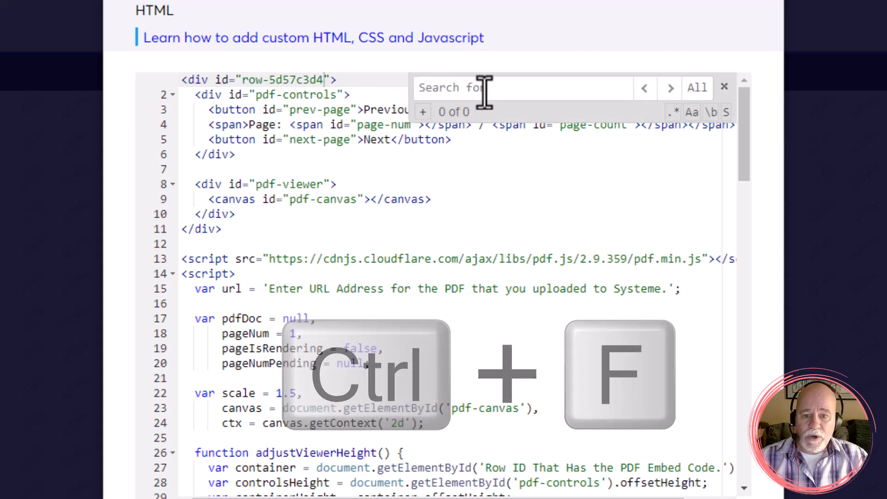
type("row")
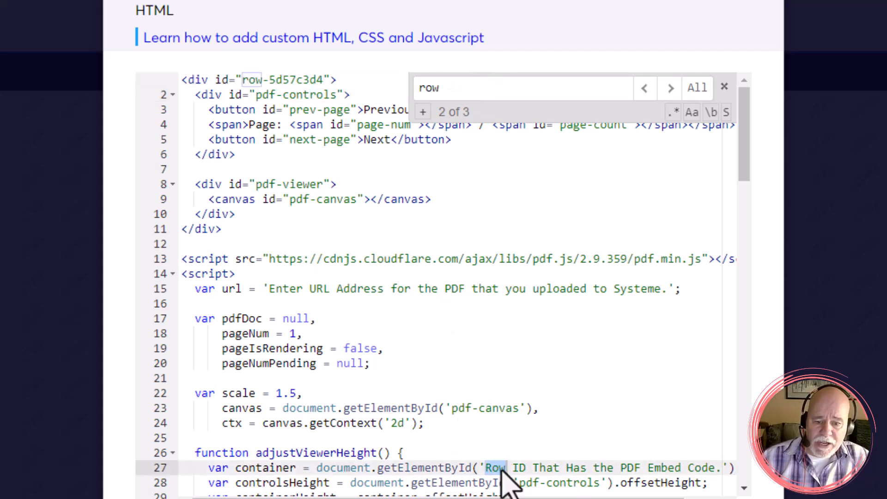
scroll(498, 462, "down", 1)
scroll(497, 459, "down", 2)
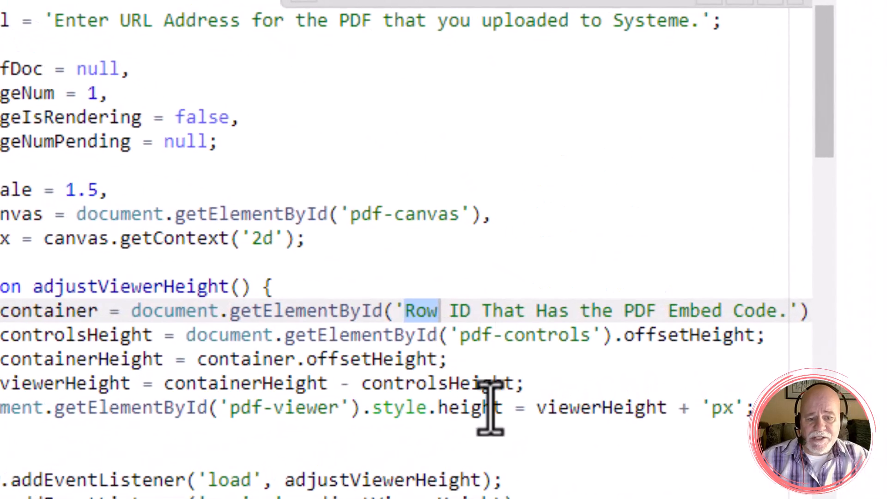
left_click_drag(786, 313, 402, 307)
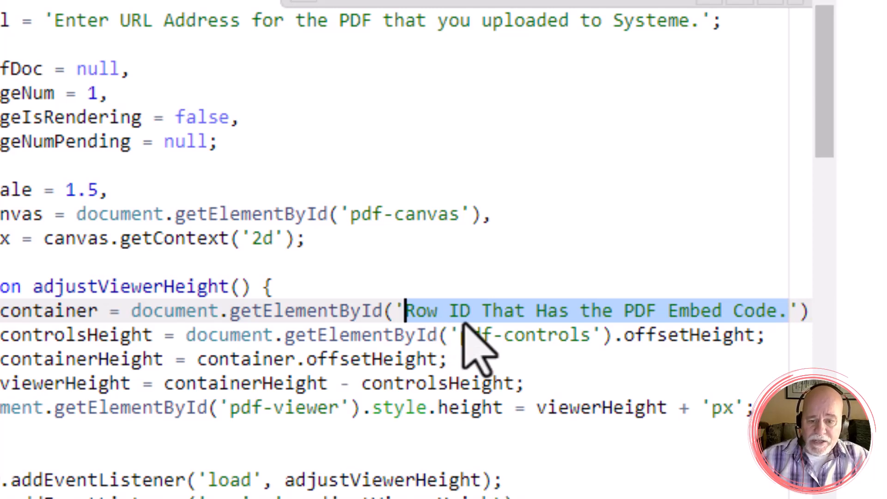
key("ctrl+v")
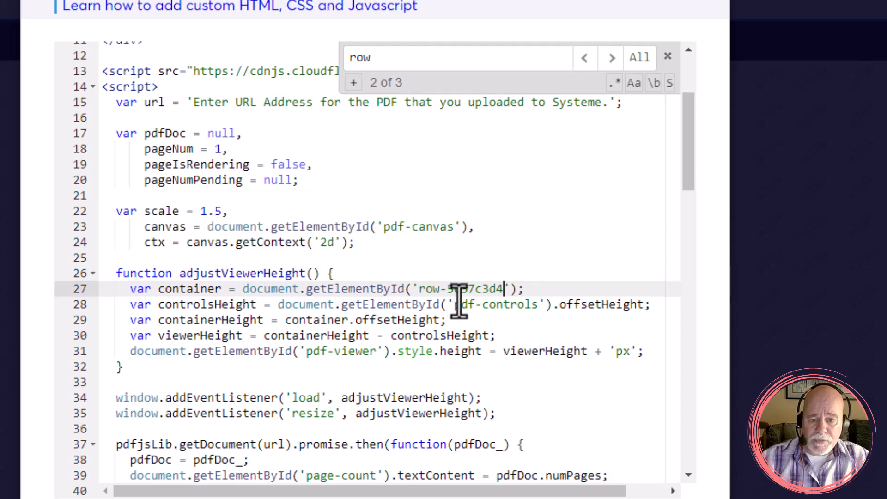
- Find the last row ID placeholder, in the style rule on line 91, replace it with row-5d57c3d4 after the #, and save the code
left_click(612, 58)
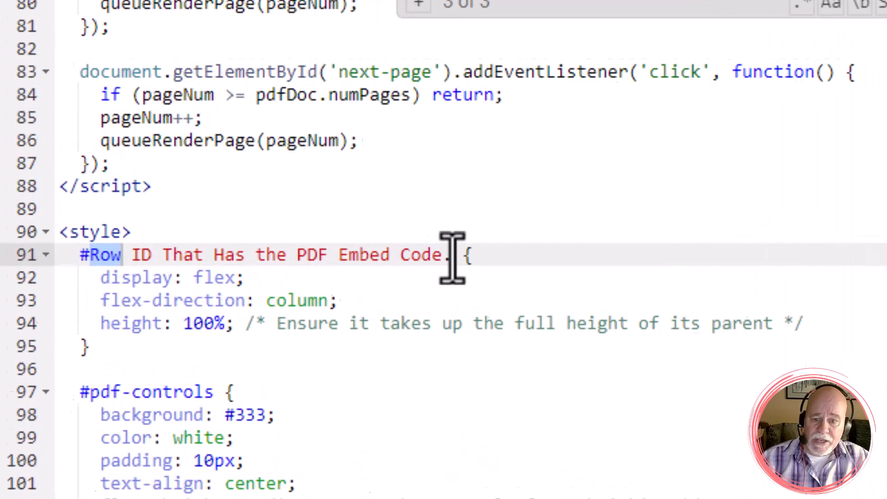
left_click(375, 257)
left_click_drag(547, 259, 267, 245)
left_click_drag(95, 263, 38, 264)
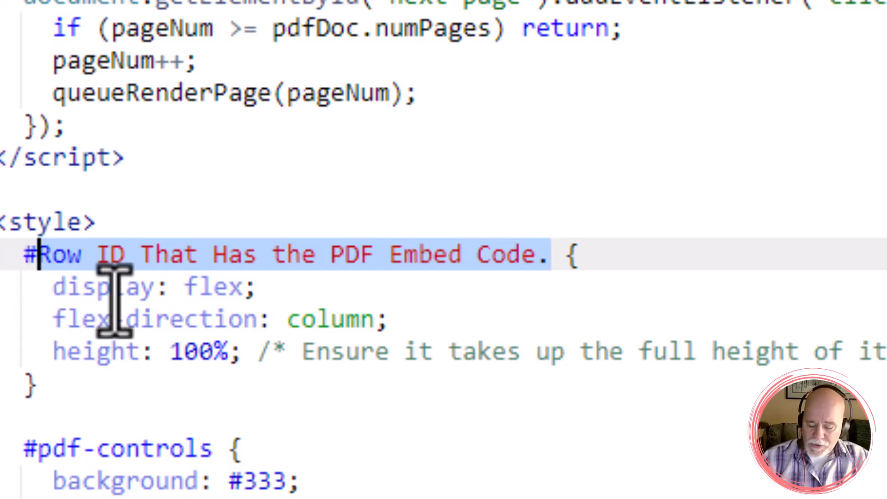
key("ctrl+v")
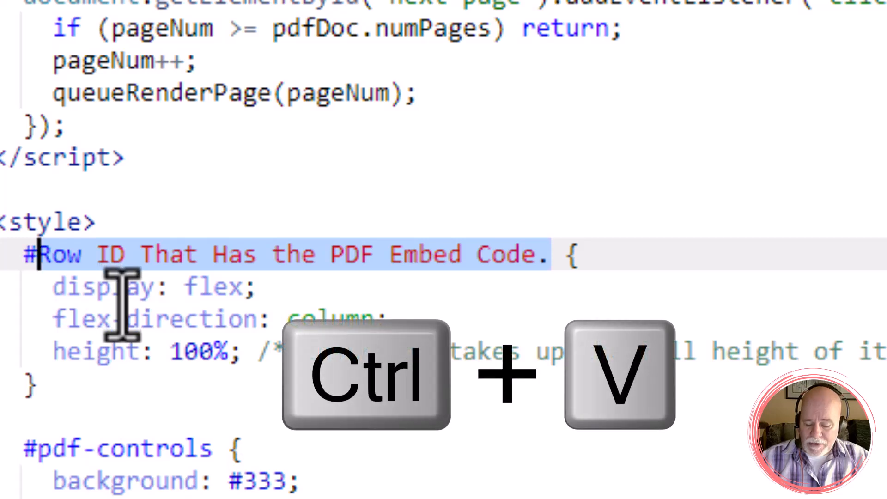
key("ctrl+v")
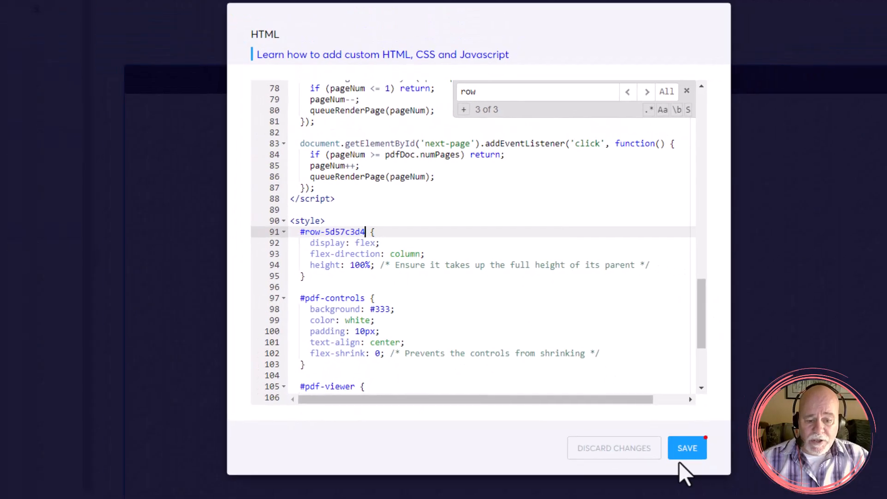
left_click(682, 449)
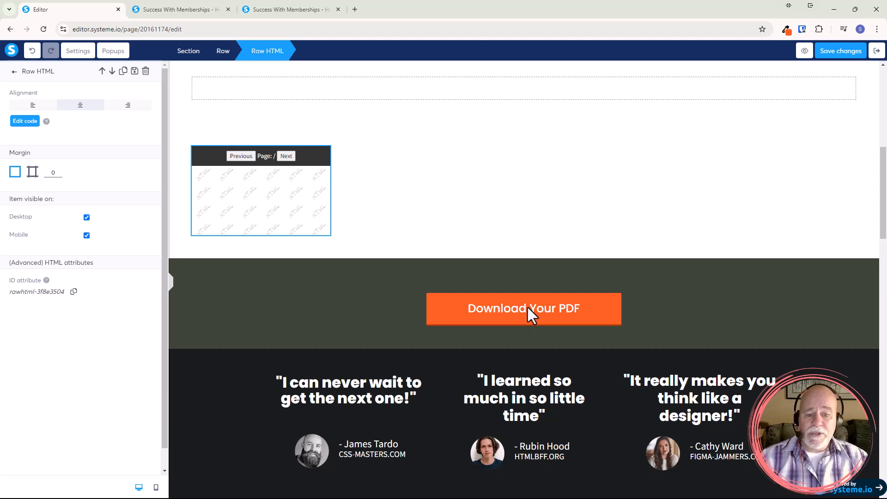
- Change the action of the "Download Your PDF" button to Download file
left_click(527, 306)
left_click(486, 323)
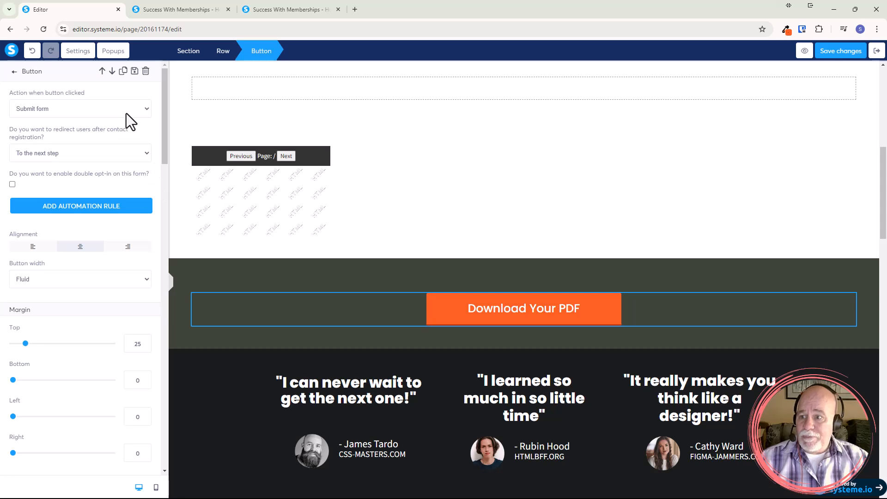
left_click(112, 112)
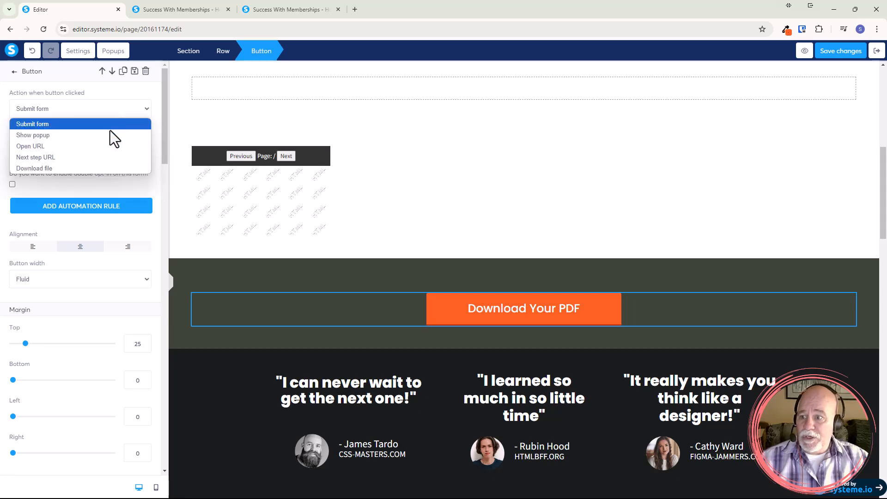
left_click(100, 169)
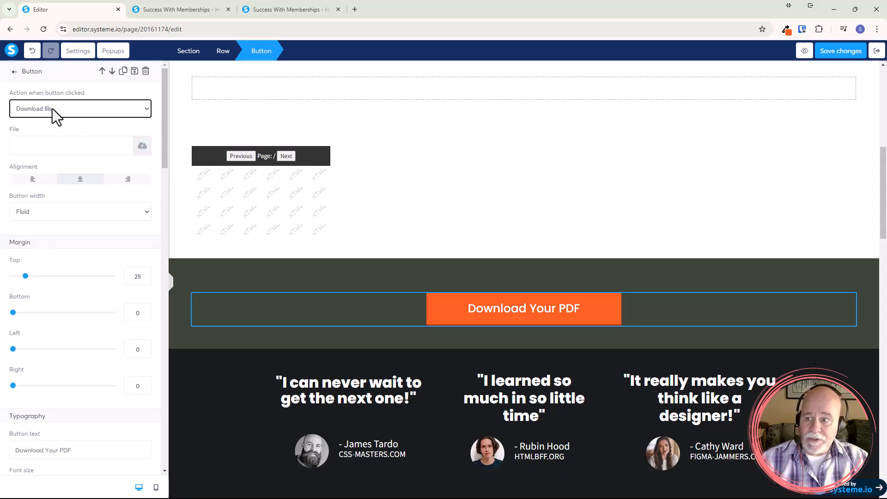
- Attach the already uploaded TheMembershipAnswerMan-WebsitesandToolsList.pdf to the download button and save the page changes
left_click(144, 155)
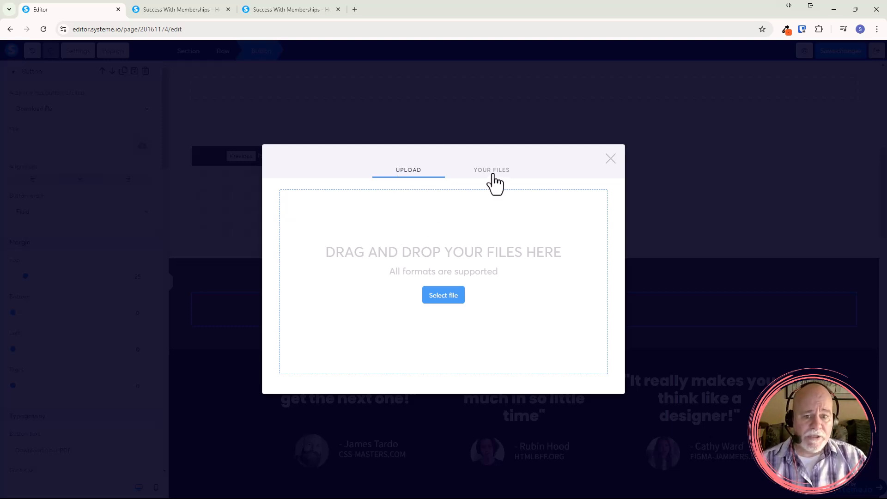
left_click(492, 174)
left_click(295, 233)
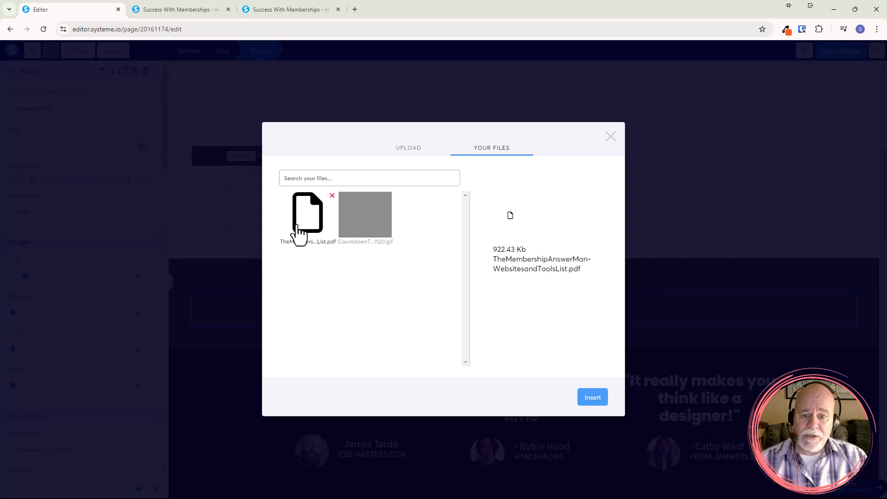
left_click(592, 398)
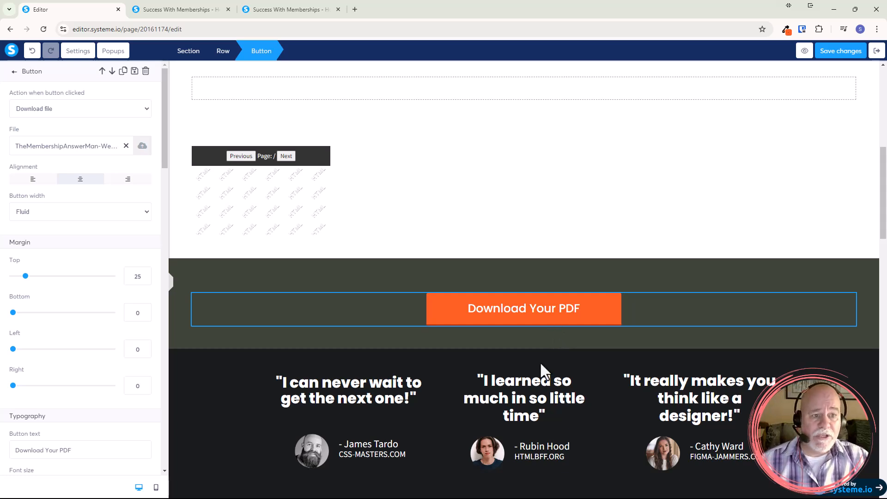
left_click(844, 52)
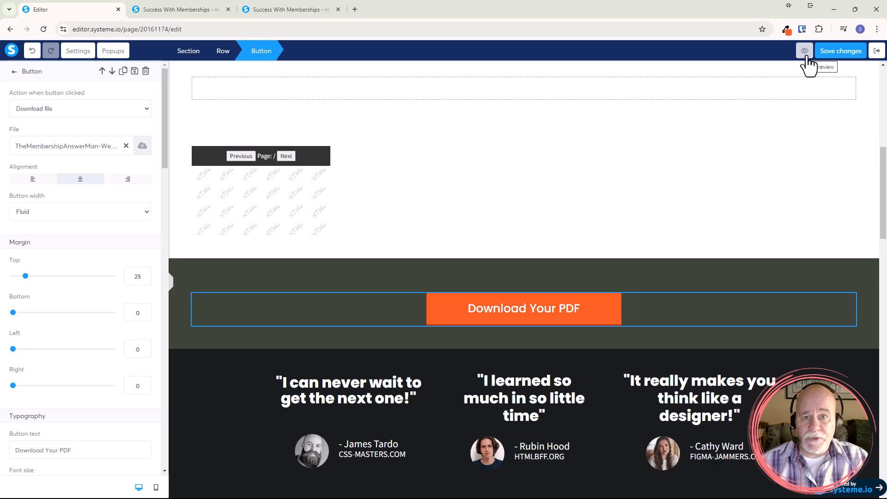
- Preview the page, dismiss the preview notice, and open the PDF through the "Download Your PDF" button
left_click(804, 52)
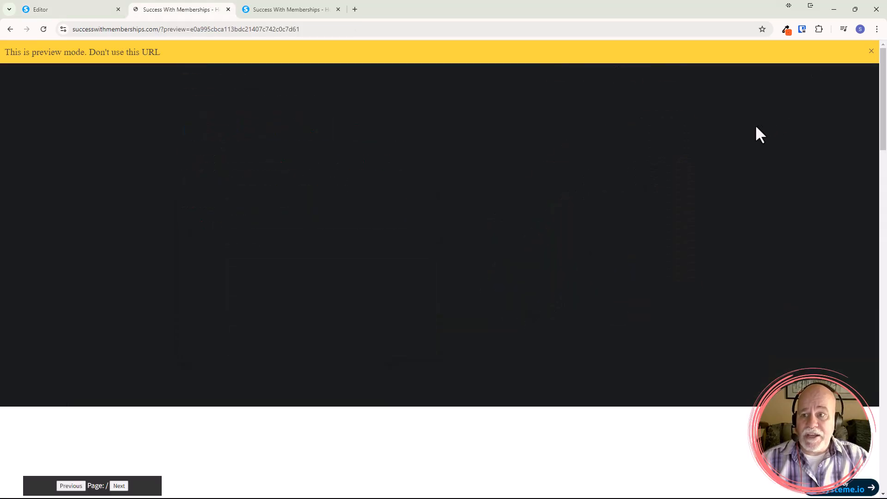
left_click(871, 52)
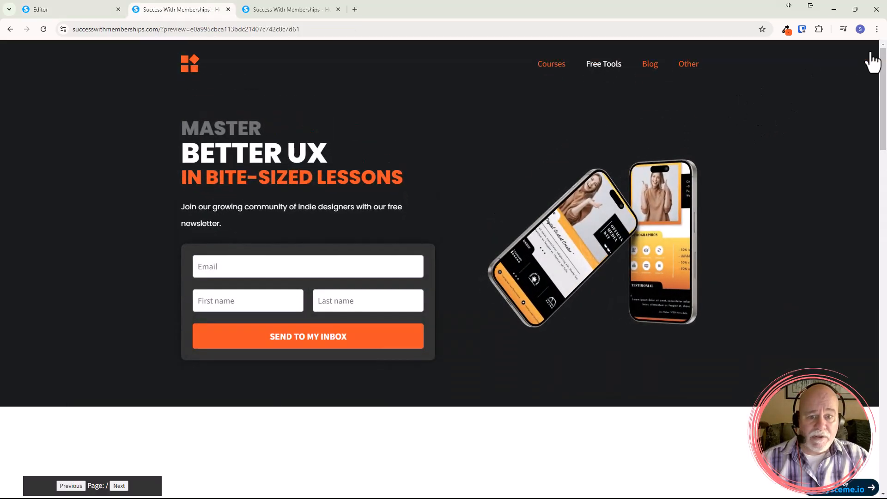
scroll(428, 253, "down", 5)
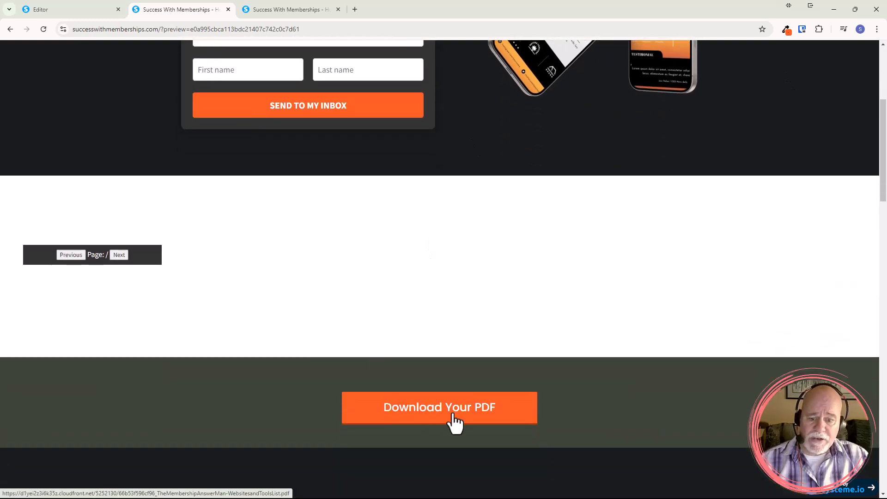
left_click(454, 422)
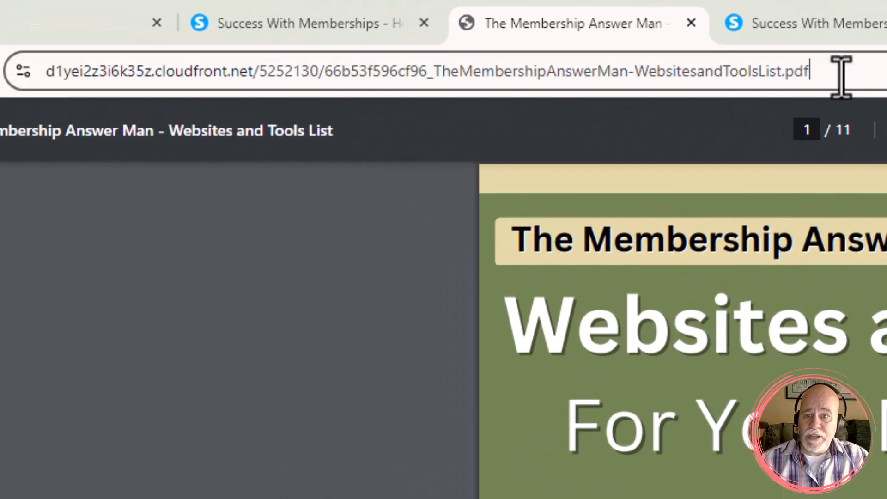
- Copy the full web address of the opened PDF
left_click_drag(416, 31, 81, 32)
left_click_drag(67, 72, 4, 72)
key("ctrl+c")
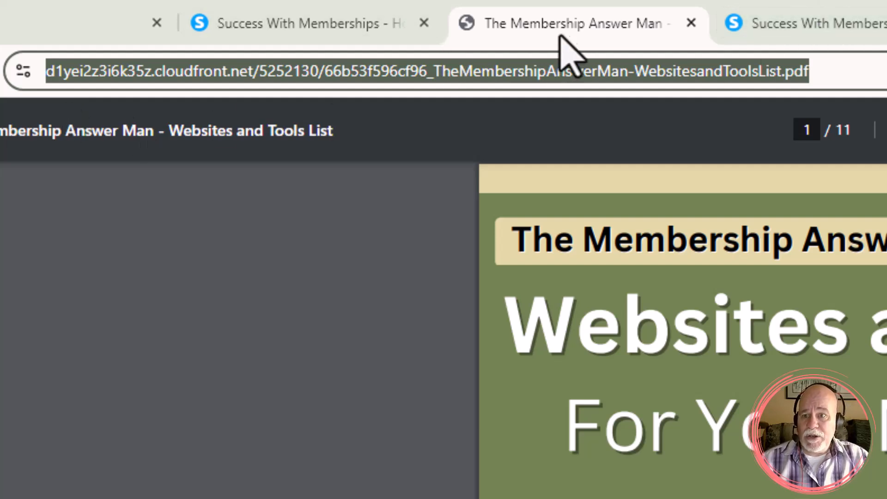
- Back in the page editor, replace the url placeholder on line 15 of the Raw HTML code with the copied PDF address and save the code
left_click(64, 25)
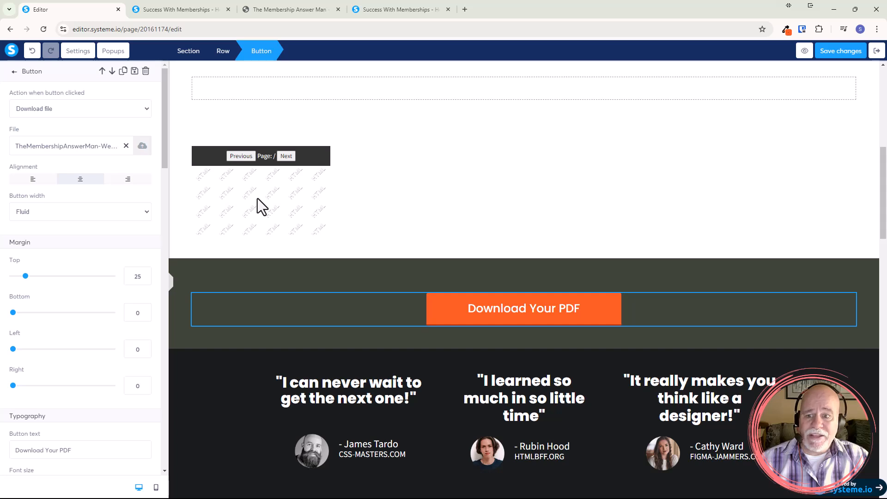
left_click(257, 198)
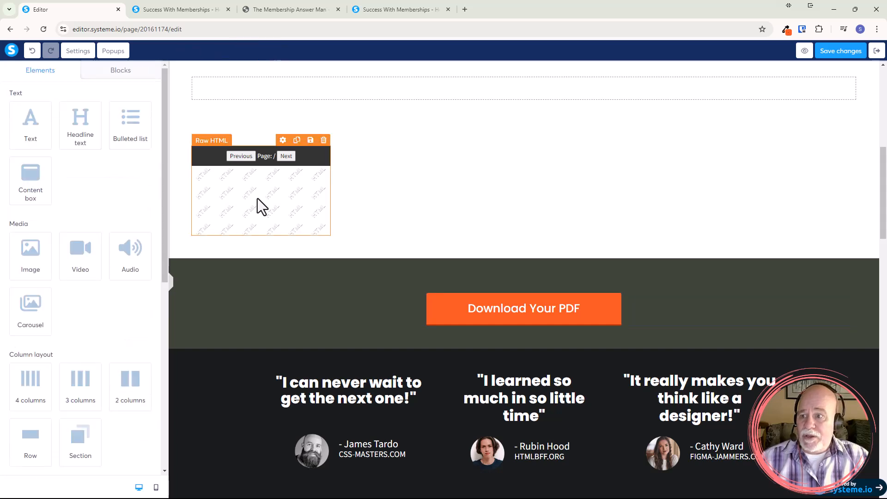
left_click(256, 201)
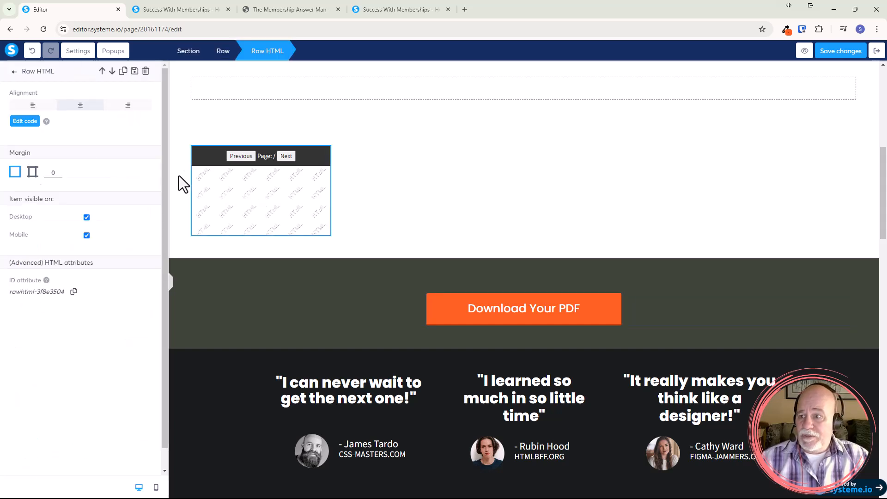
left_click(28, 127)
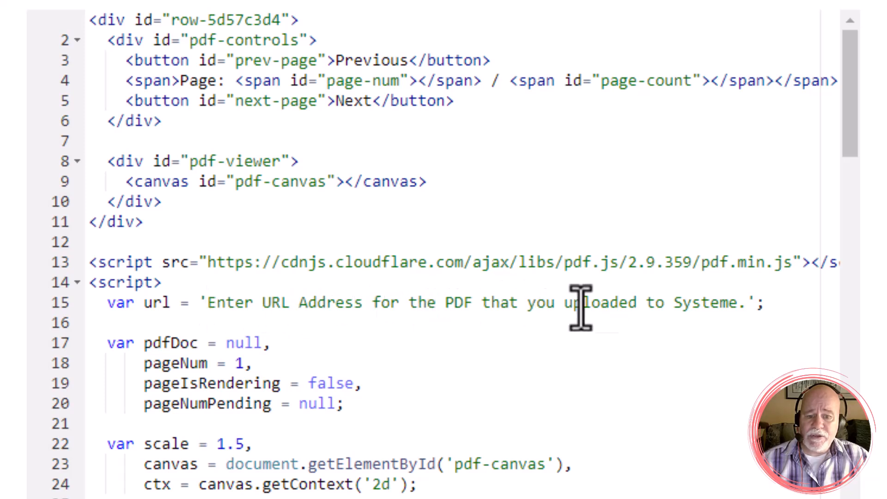
left_click(742, 302)
left_click_drag(742, 306, 206, 302)
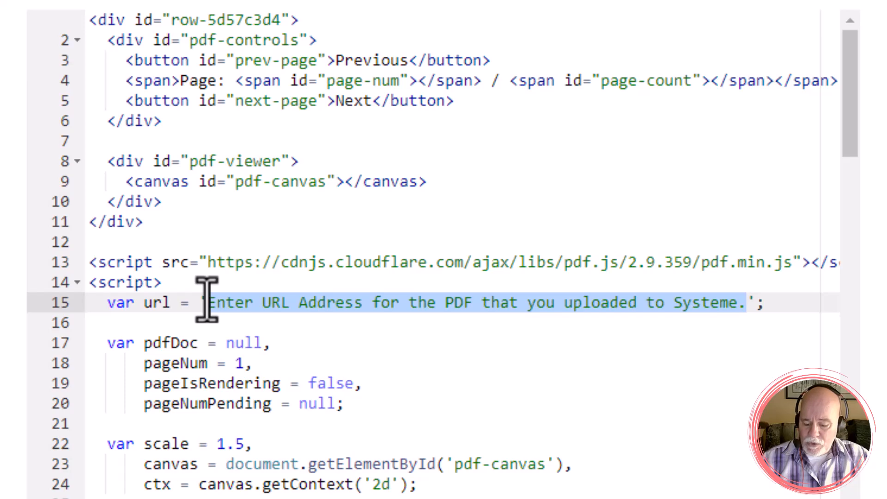
key("ctrl+v")
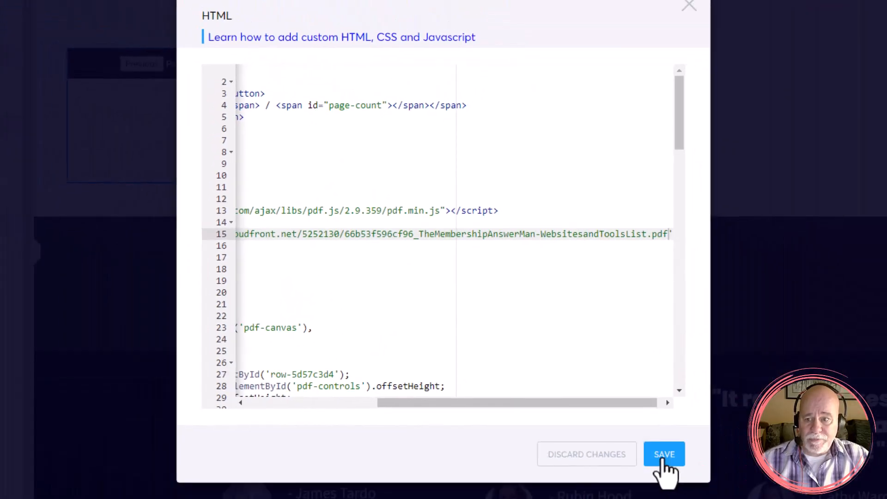
left_click(663, 456)
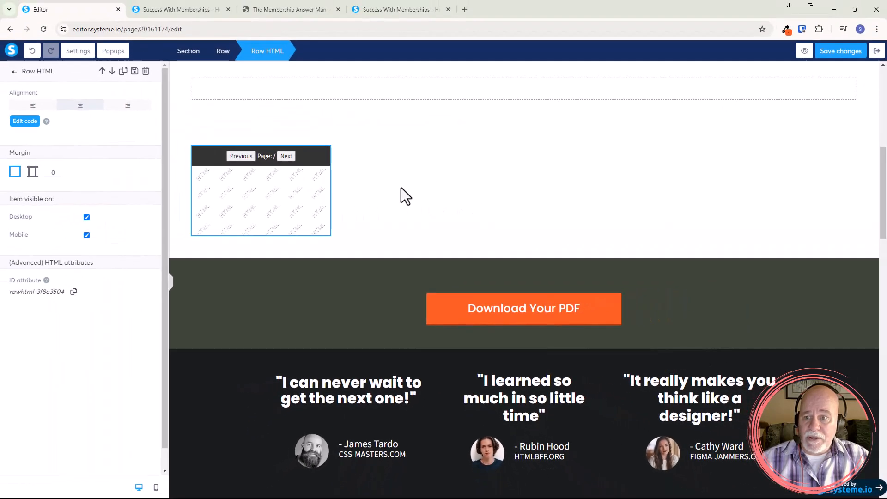
- Set the background color of the section holding the PDF embed to the saved dark green 3E4438
left_click(403, 199)
left_click(181, 183)
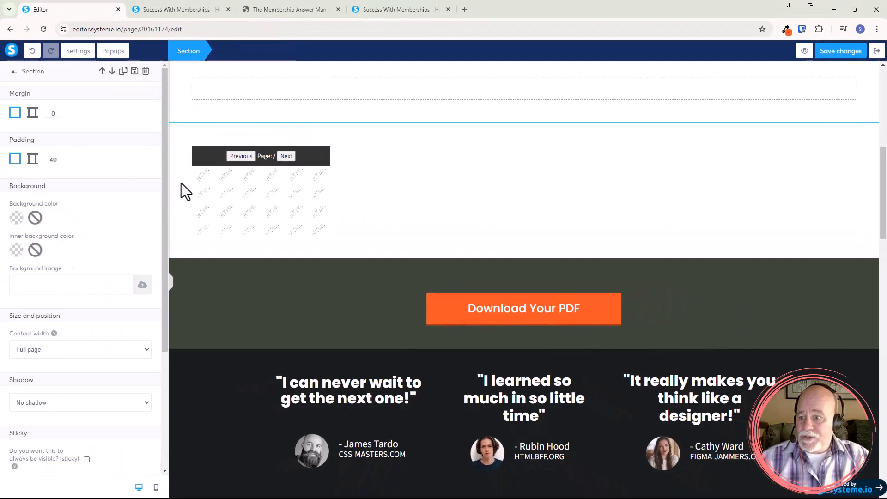
left_click(17, 220)
left_click(53, 296)
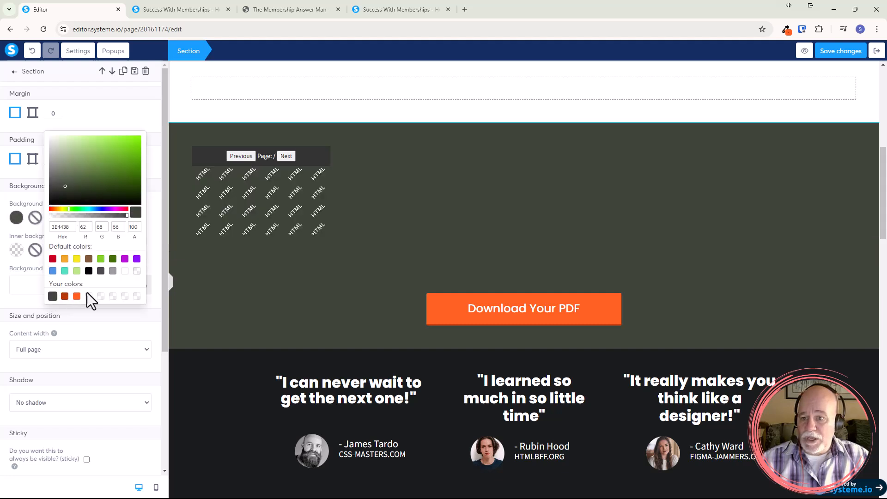
left_click(419, 212)
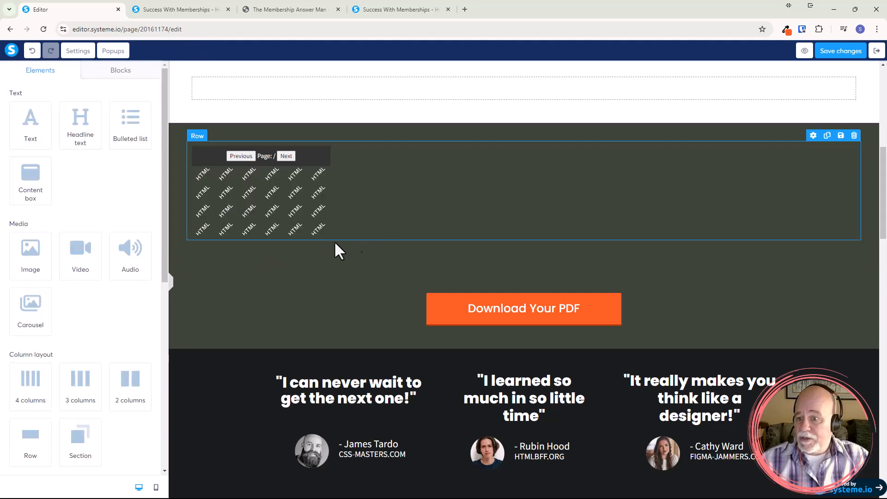
left_click(181, 180)
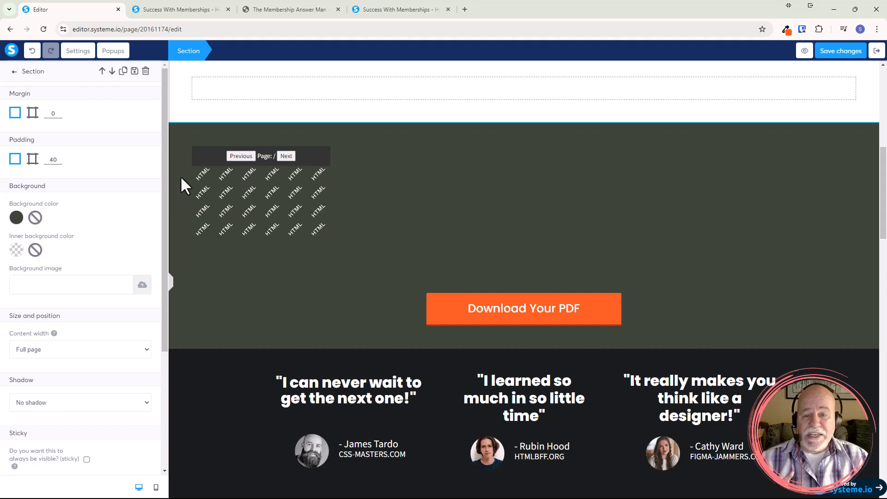
left_click(179, 153)
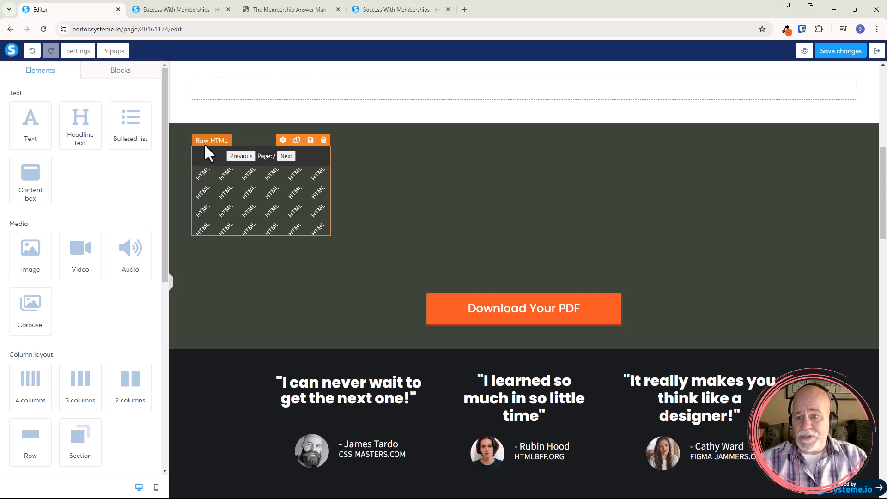
- Turn off desktop visibility for the PDF's Raw HTML element and for the row that contains it
left_click(207, 140)
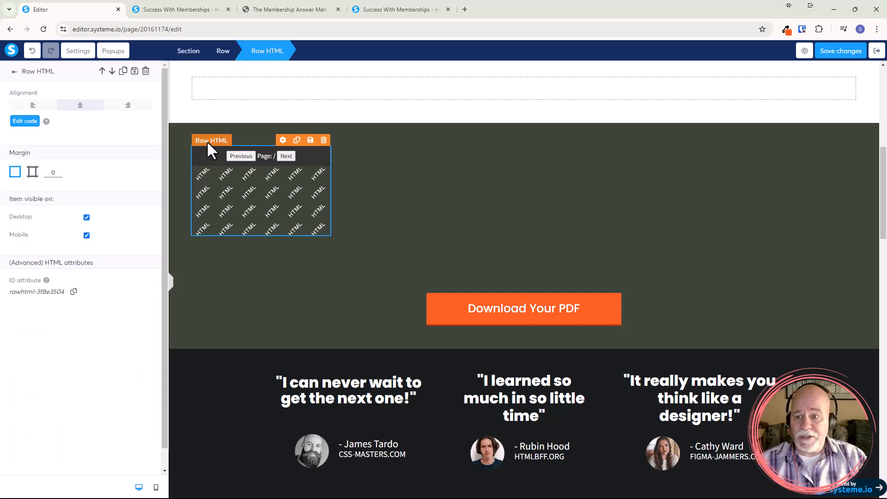
left_click(87, 219)
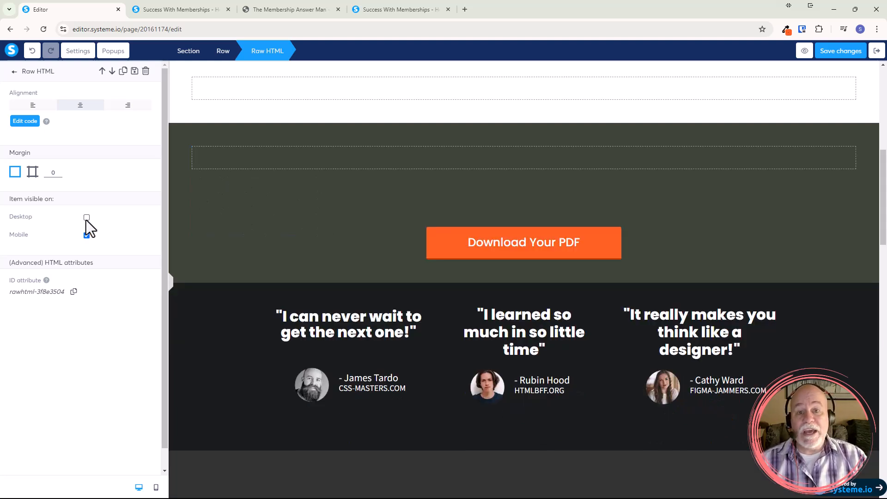
left_click(199, 149)
left_click(198, 140)
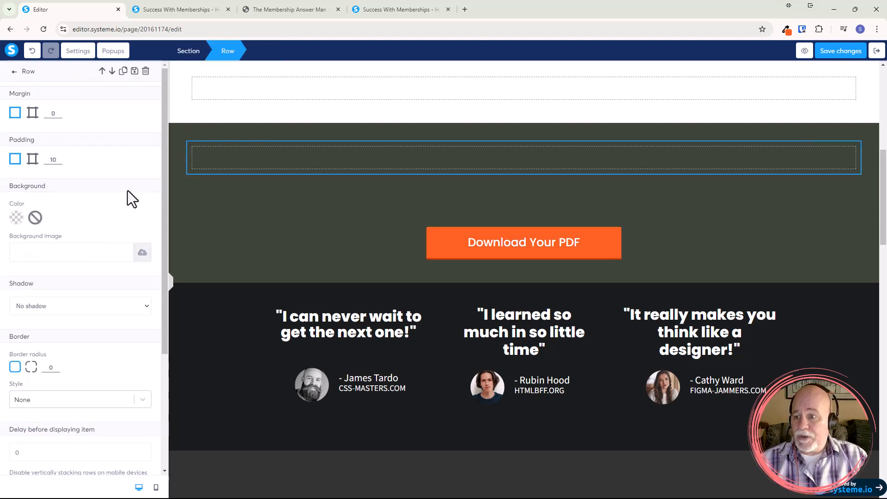
scroll(128, 190, "down", 1)
scroll(128, 191, "down", 3)
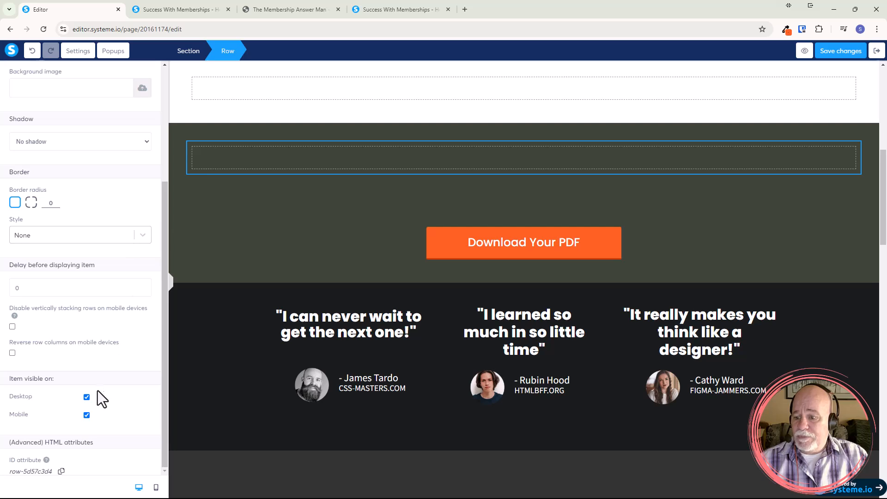
left_click(86, 398)
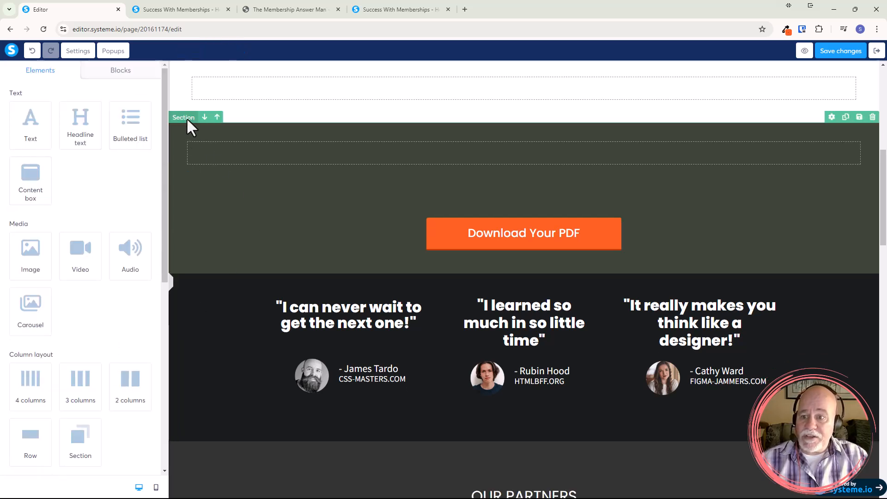
- Turn off desktop visibility for the whole section that holds the PDF embed, keeping it visible on mobile
left_click(187, 118)
scroll(136, 160, "down", 4)
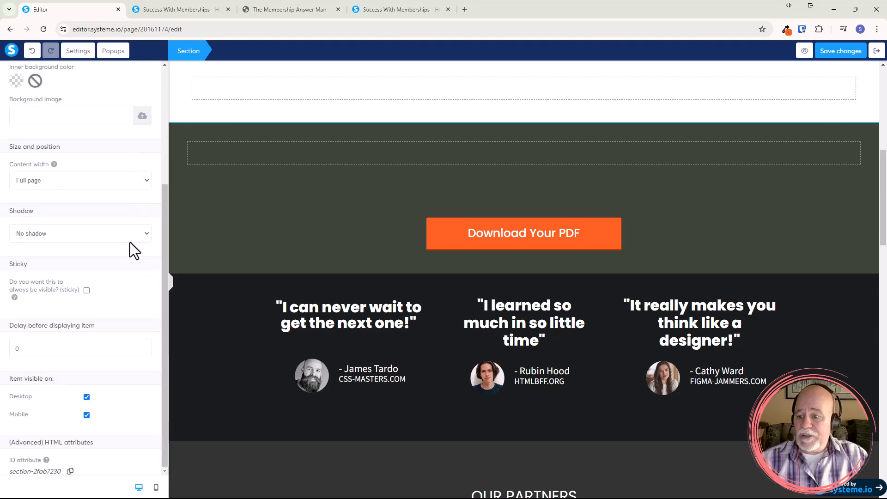
left_click(87, 397)
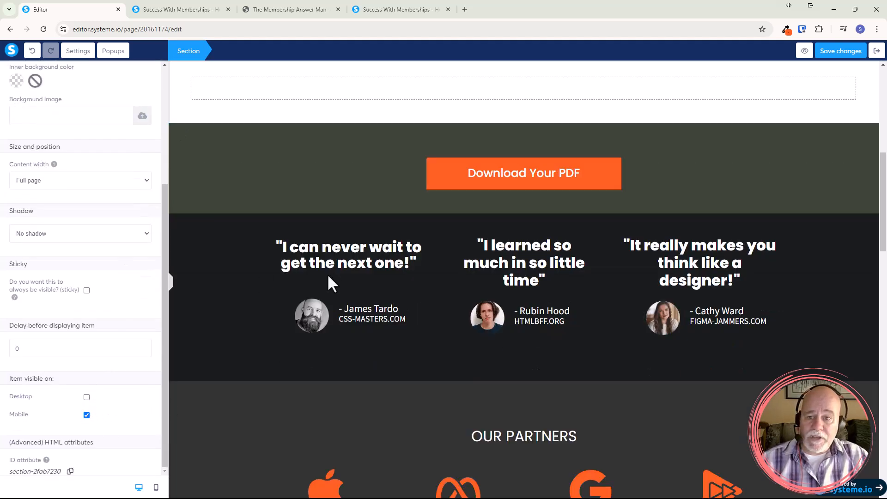
- Check the mobile-only section in the mobile view, save the page changes, and return to the desktop view
left_click(156, 489)
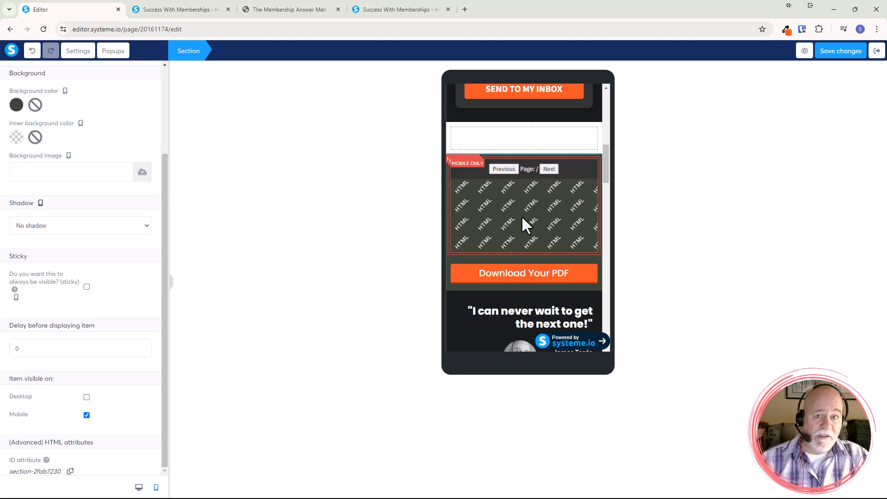
left_click(840, 52)
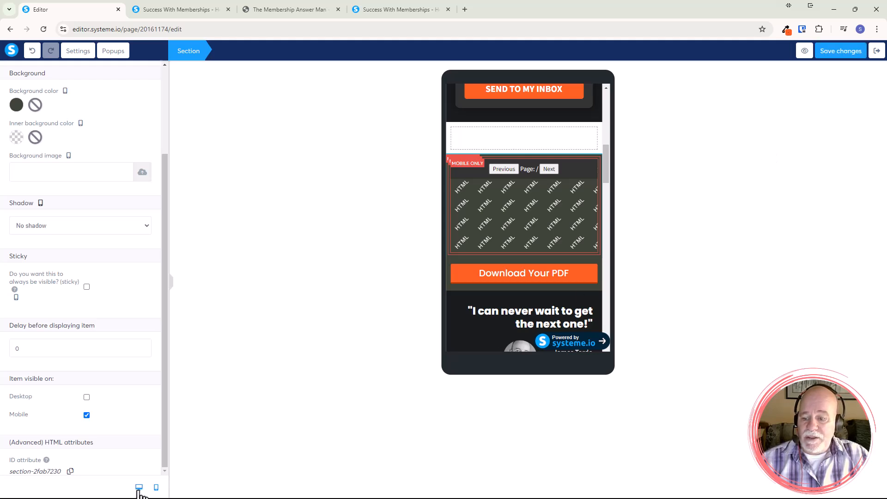
left_click(138, 487)
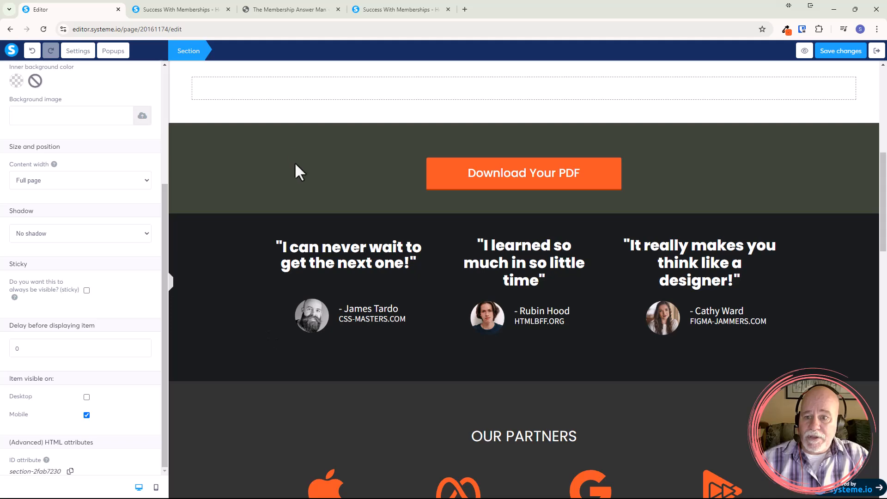
scroll(296, 145, "up", 5)
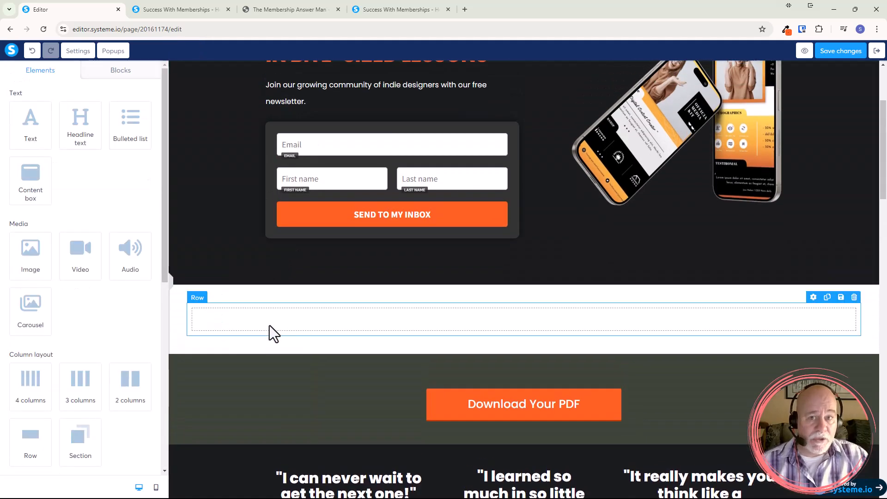
- Copy the desktop code snippet for Embed PDFs from the Zero2Income Toolbox page and return to the page editor
left_click_drag(886, 52, 359, 12)
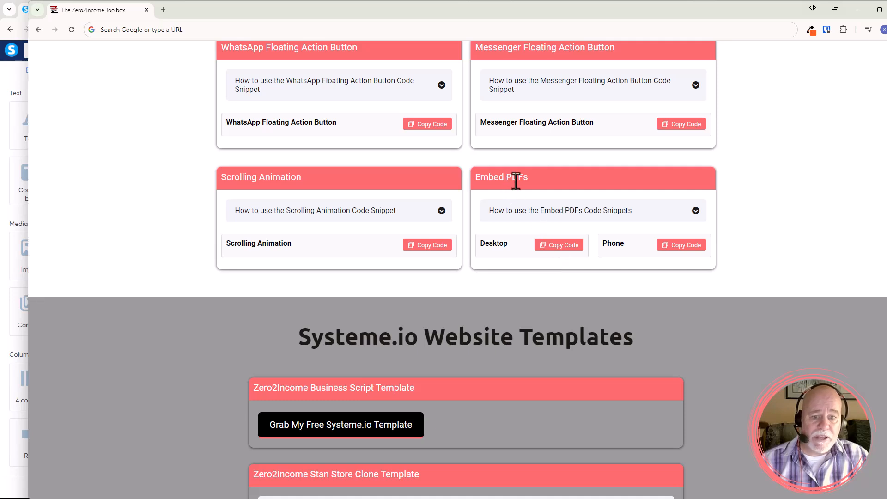
left_click(559, 247)
left_click(538, 85)
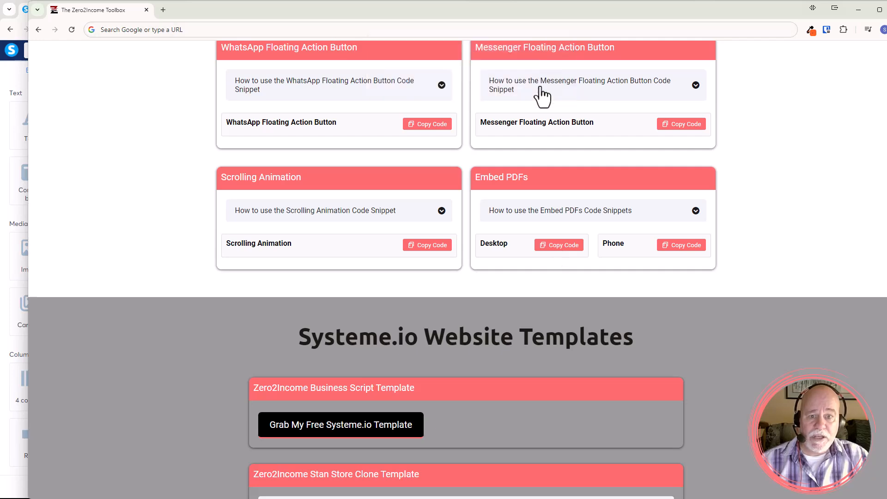
left_click_drag(503, 15, 886, 93)
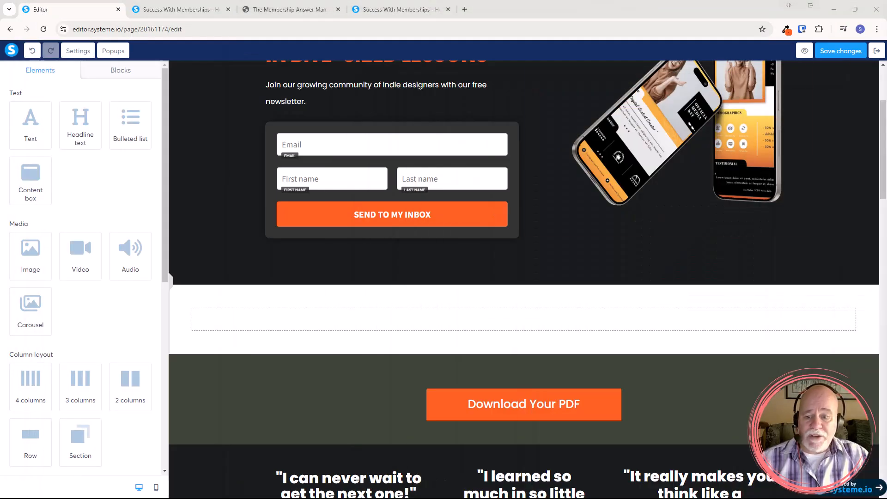
- Add a Raw HTML element to the empty row above the Download Your PDF section and select it
left_click_drag(170, 273, 155, 485)
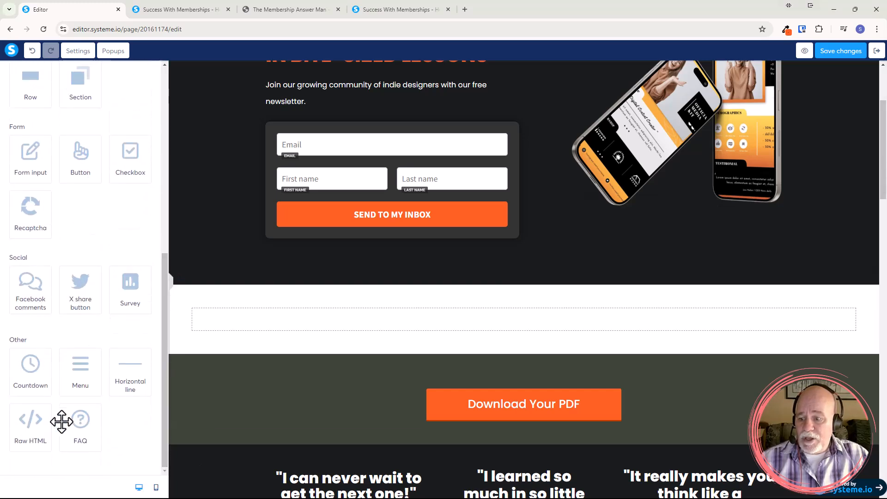
left_click_drag(29, 425, 355, 327)
left_click(521, 317)
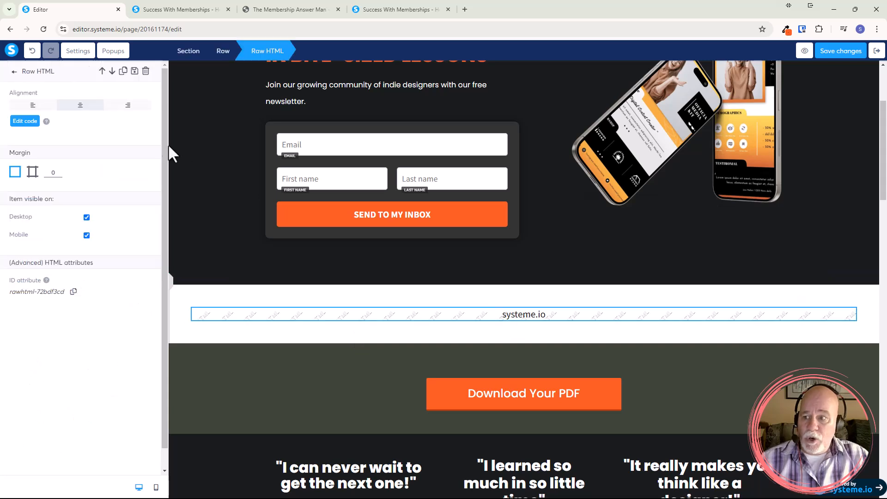
- Replace the new Raw HTML element's default code with the copied desktop PDF snippet and save it
left_click(23, 124)
left_click_drag(393, 157, 283, 160)
key("ctrl+v")
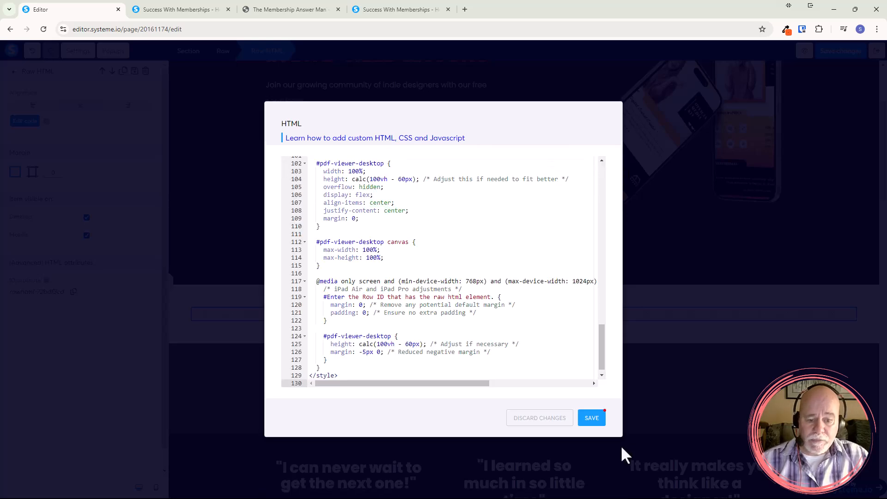
left_click(592, 418)
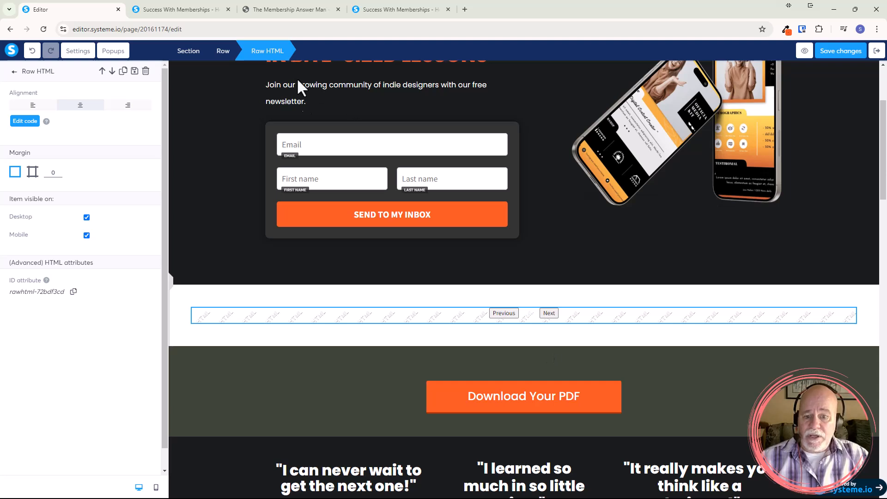
- Copy the ID attribute of the row that contains the new desktop Raw HTML element
left_click(254, 301)
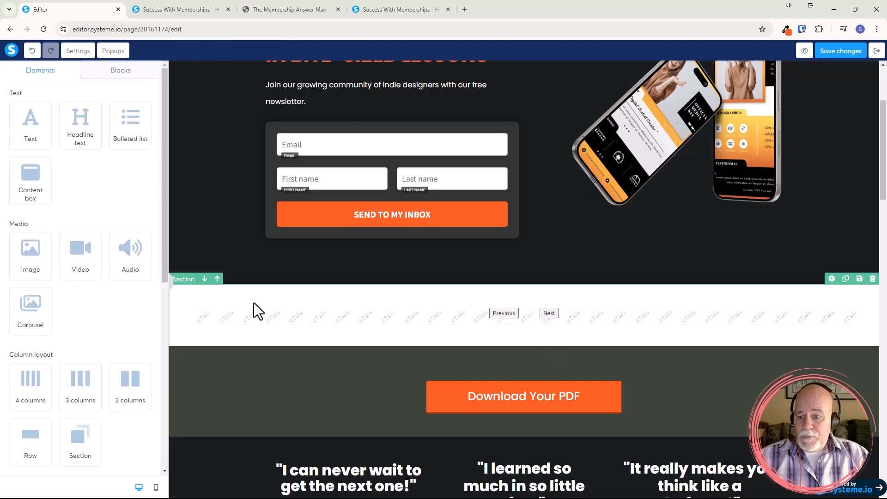
left_click(192, 297)
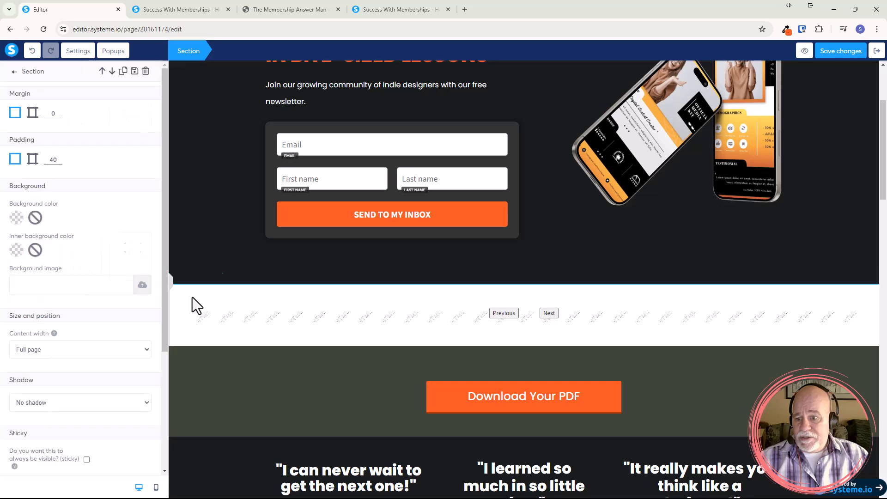
left_click(192, 298)
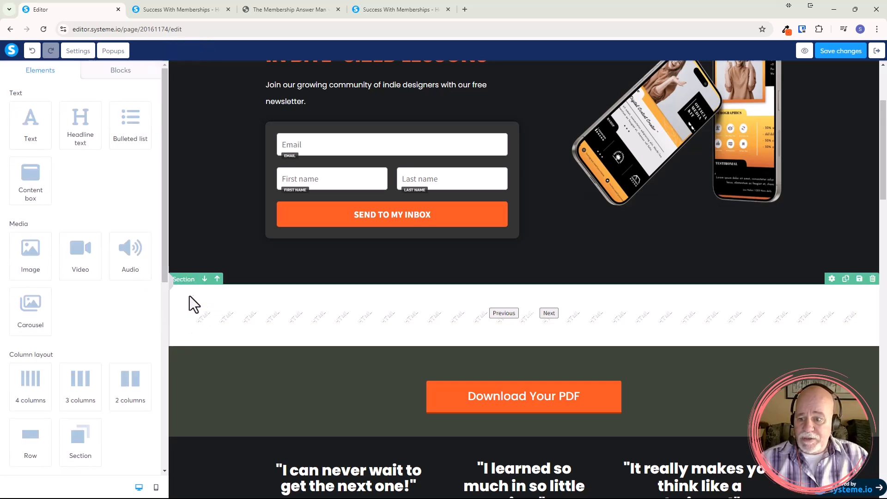
left_click(187, 321)
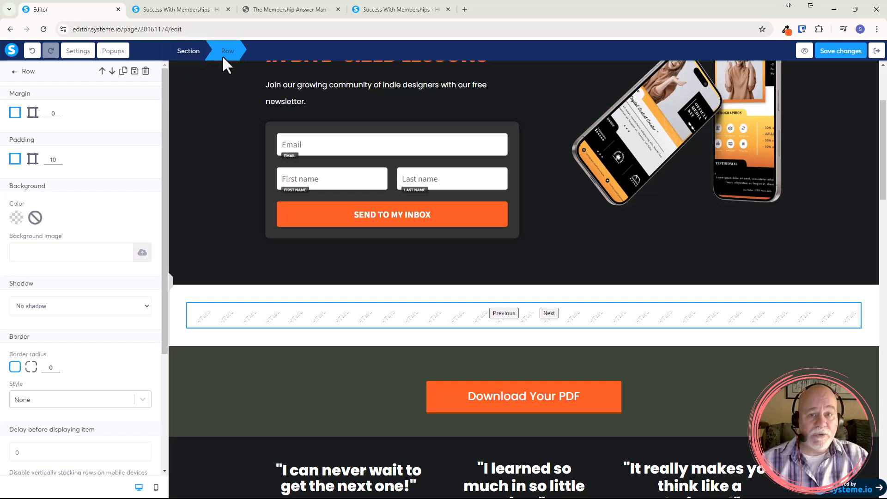
scroll(149, 174, "down", 4)
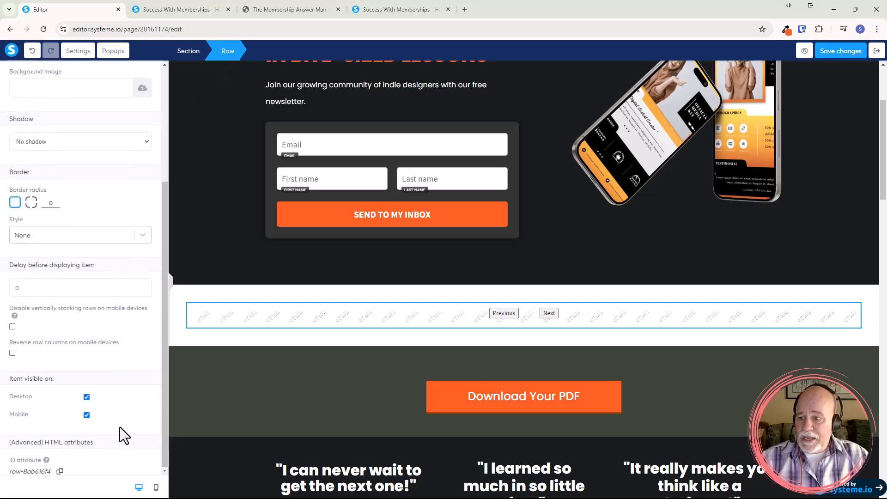
scroll(120, 425, "up", 3)
scroll(120, 426, "down", 3)
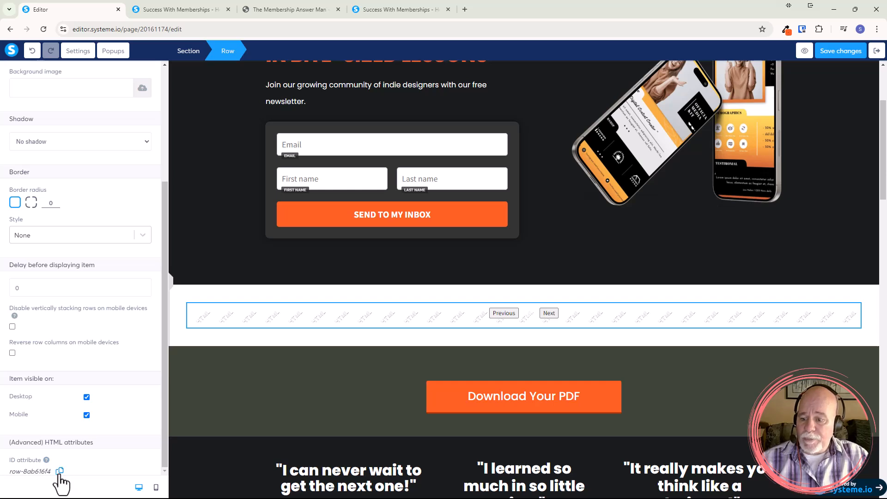
- Replace the row ID placeholder in the desktop snippet's opening div with row-8ab616f4
left_click(402, 322)
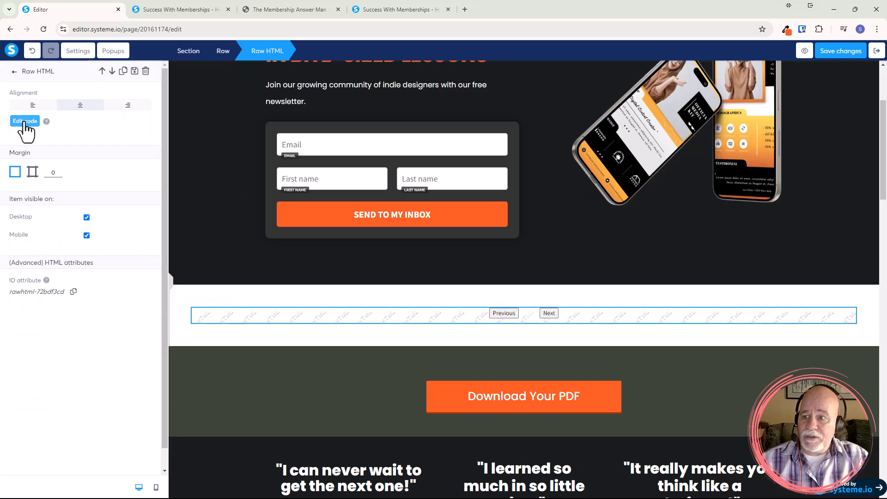
left_click(25, 123)
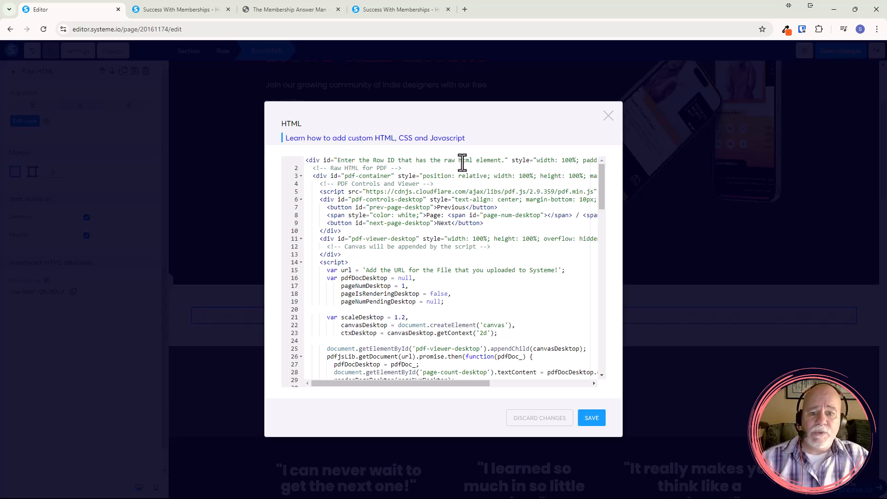
left_click_drag(502, 160, 337, 164)
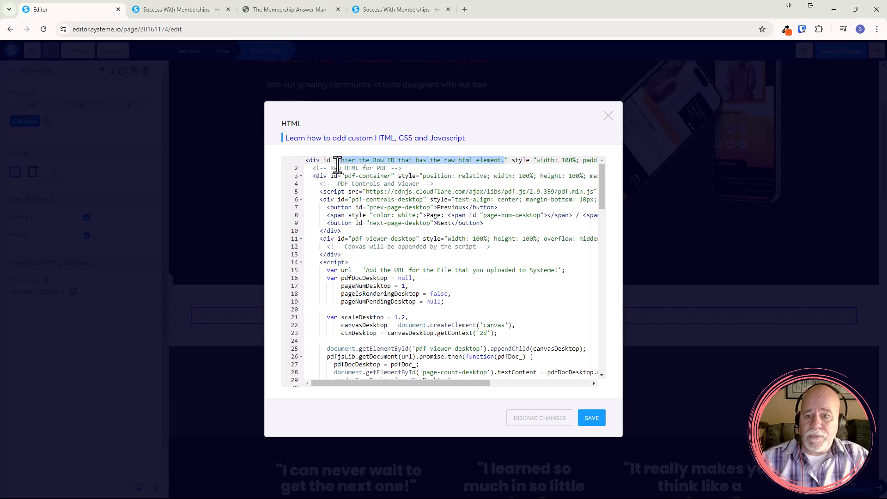
key("ctrl+v")
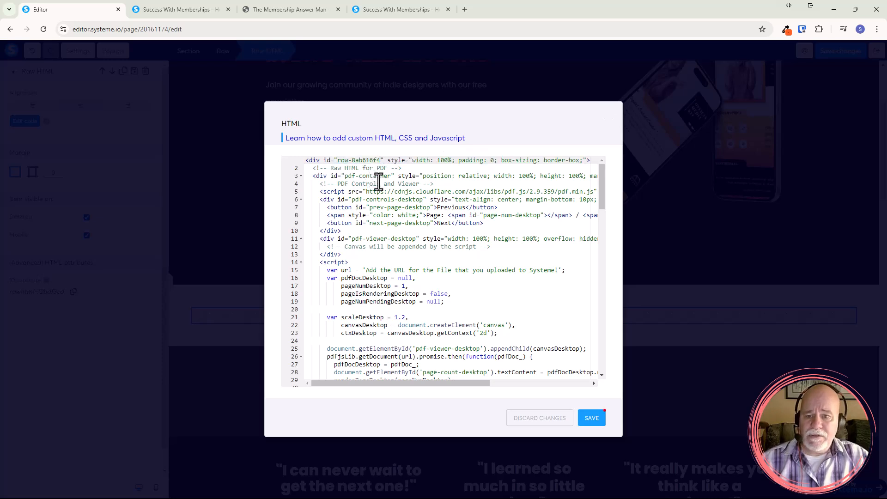
- Search the code for "Row" and replace the placeholder in the first style rule with row-8ab616f4, keeping the # prefix
key("ctrl+f")
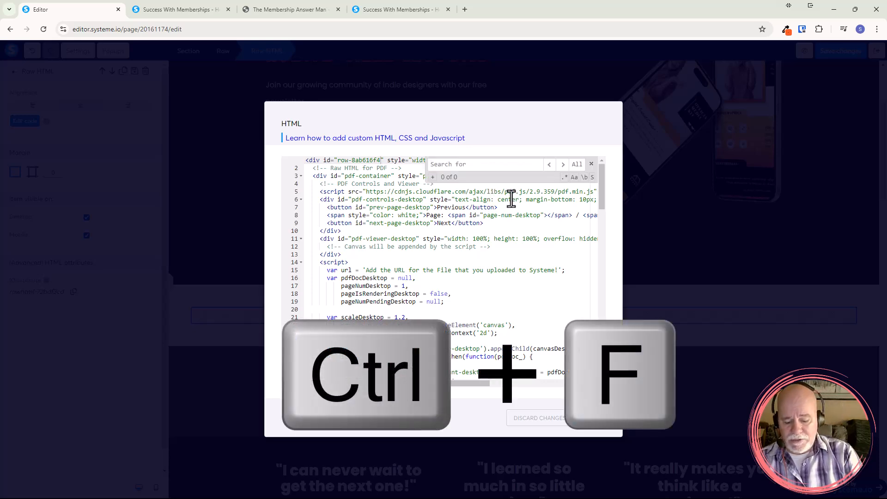
type("Row")
key("Return")
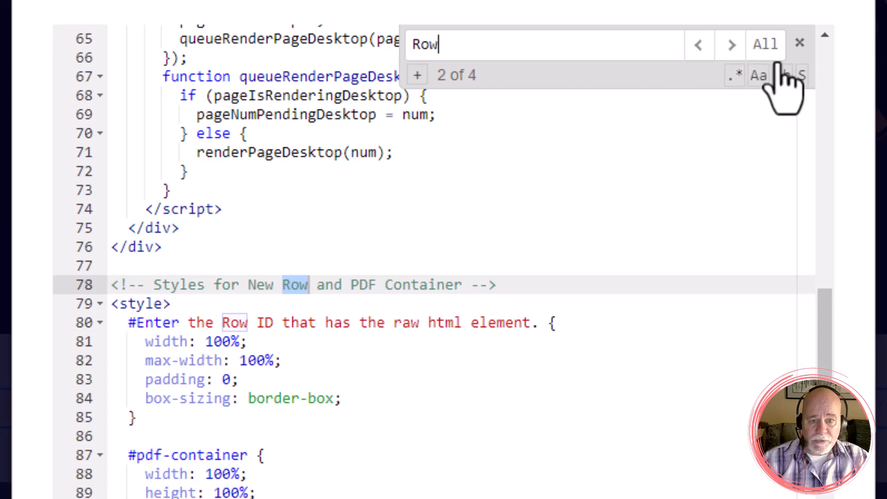
left_click(730, 45)
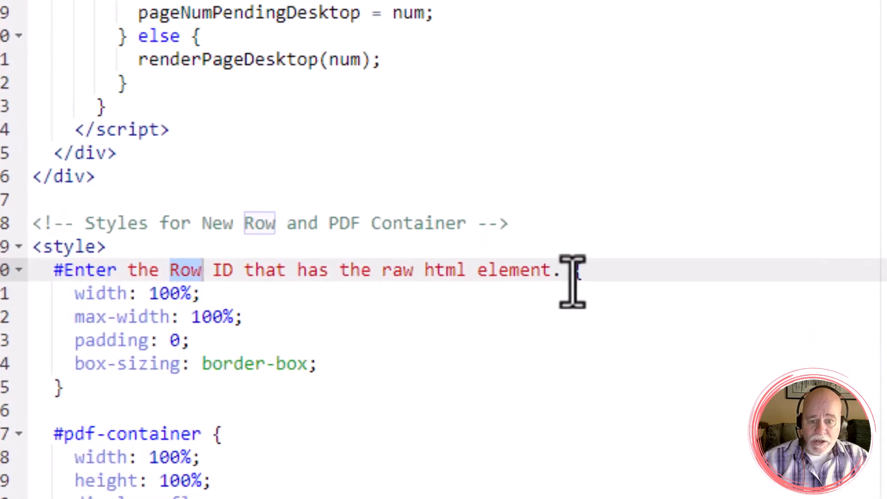
left_click_drag(561, 273, 36, 257)
key("ctrl+v")
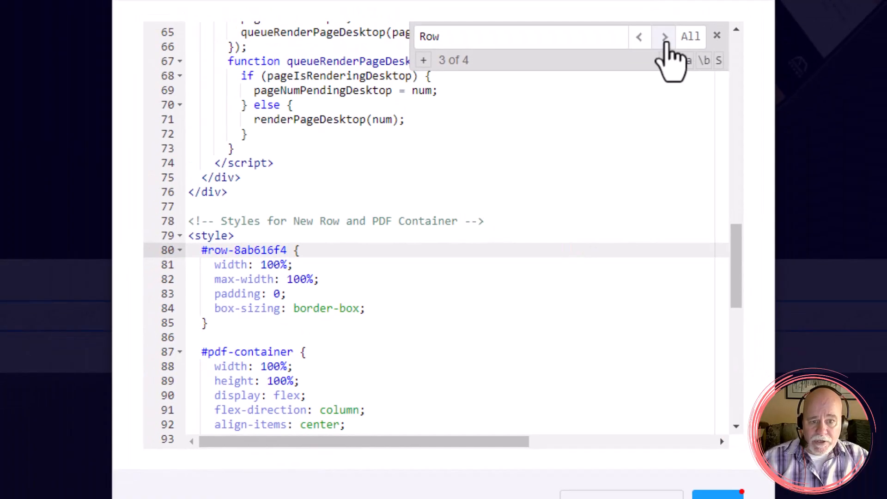
- Replace the row ID placeholder in the iPad media query rule with row-8ab616f4, keeping the # prefix
left_click(700, 5)
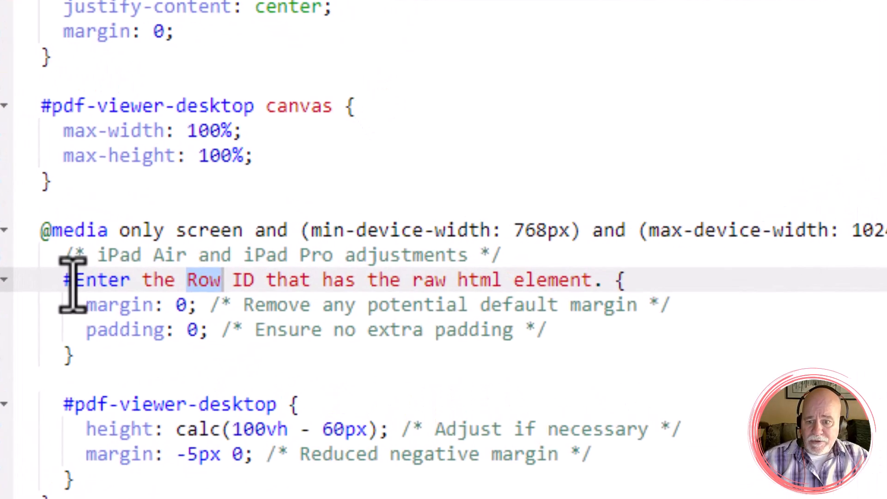
left_click_drag(73, 282, 610, 281)
key("ctrl+v")
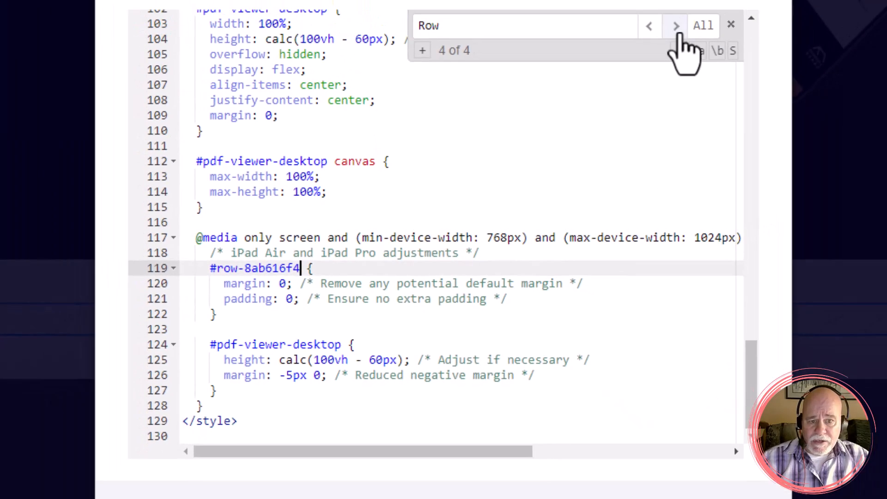
- Check every "Row" match in the desktop snippet for remaining placeholders and save the code
left_click(676, 26)
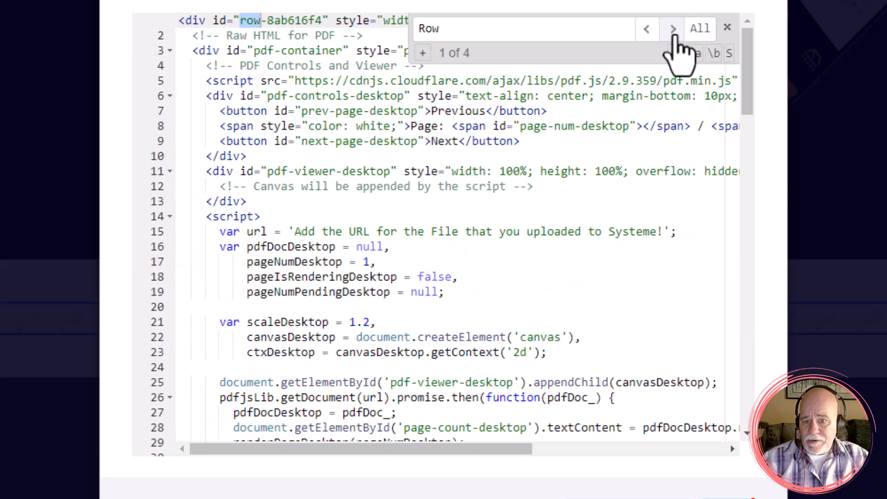
left_click(674, 29)
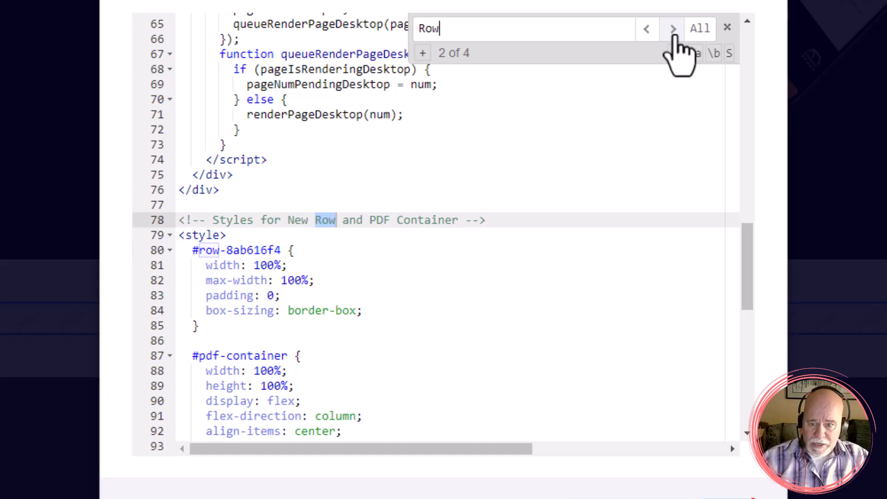
left_click(674, 29)
left_click(674, 29)
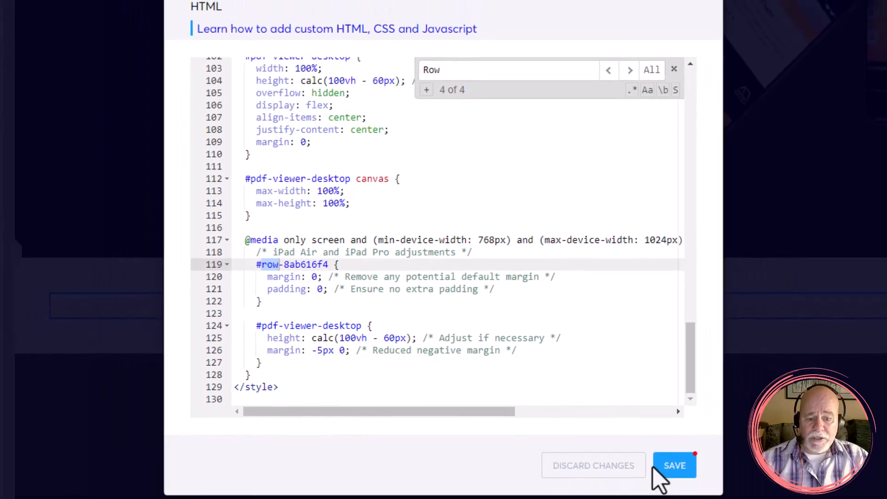
left_click(671, 465)
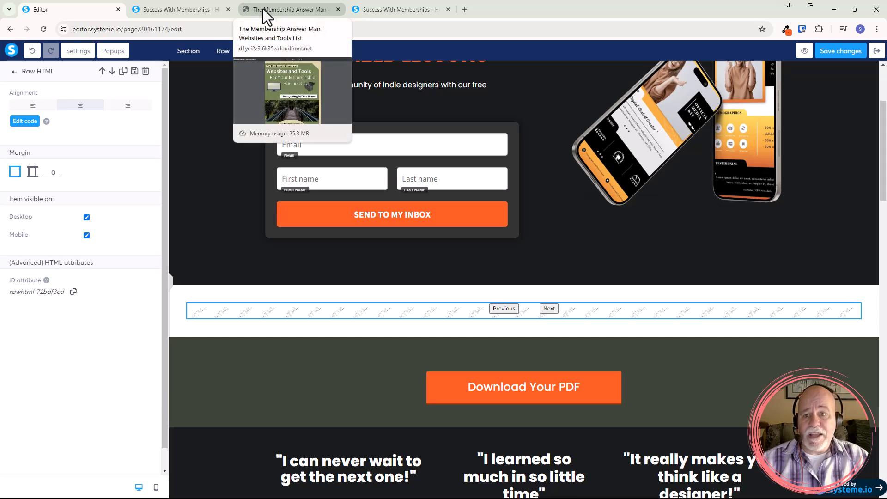
- Copy the full URL of the uploaded Websites and Tools List PDF and return to the page editor
left_click(263, 9)
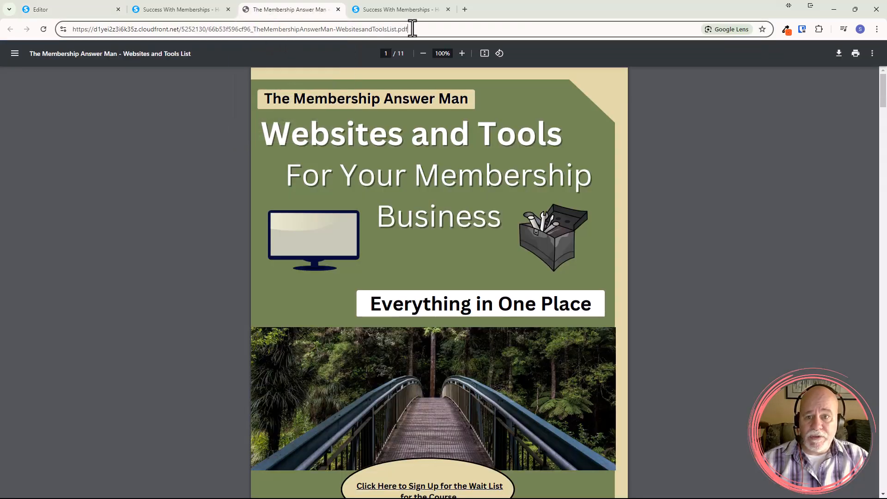
left_click_drag(422, 29, 68, 44)
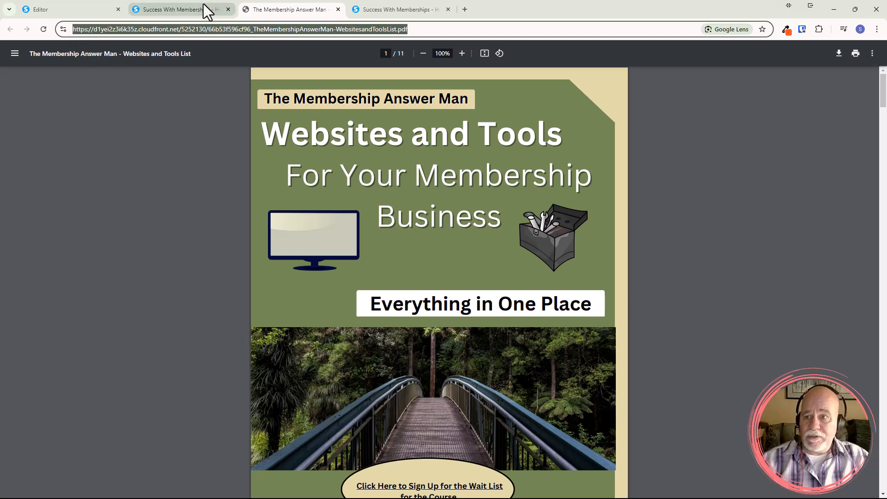
left_click(74, 10)
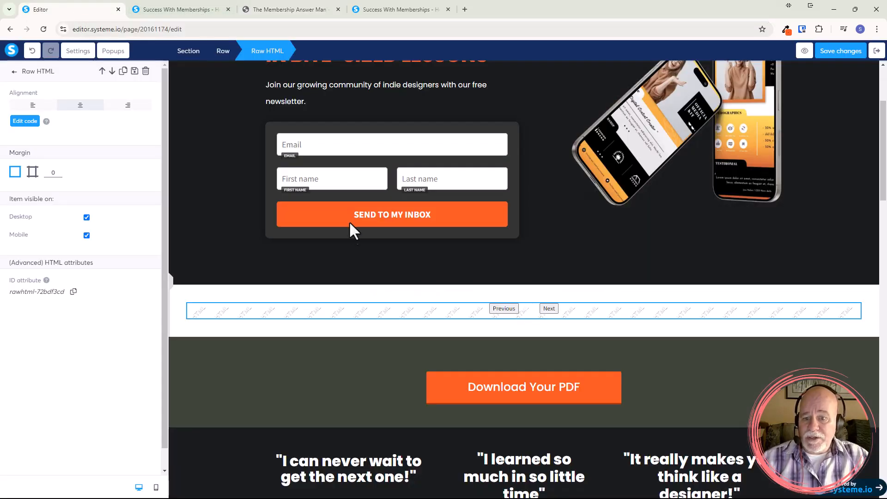
- Replace the file URL placeholder in the desktop Raw HTML code's url variable with the copied PDF URL and save the code
left_click(456, 315)
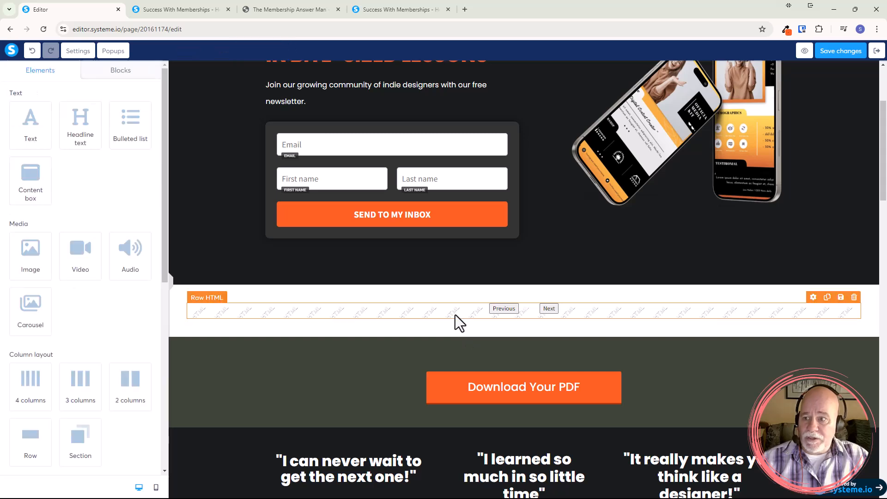
left_click(369, 313)
left_click(25, 122)
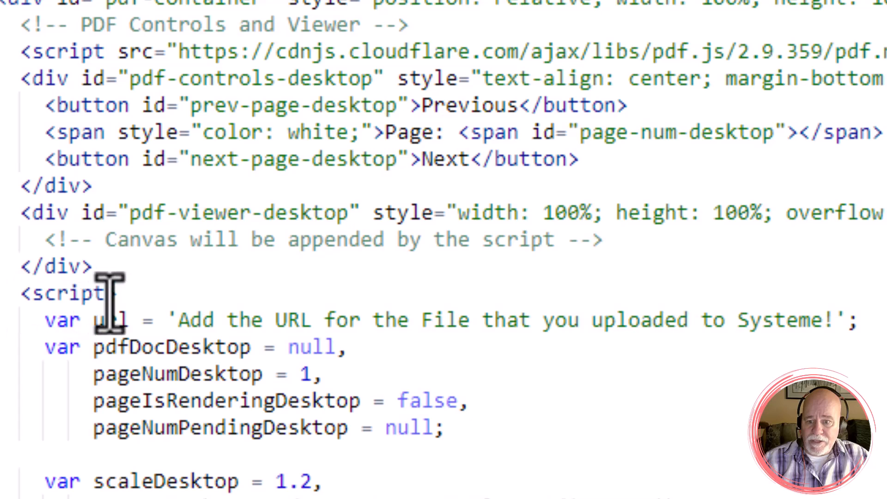
left_click_drag(116, 296, 10, 294)
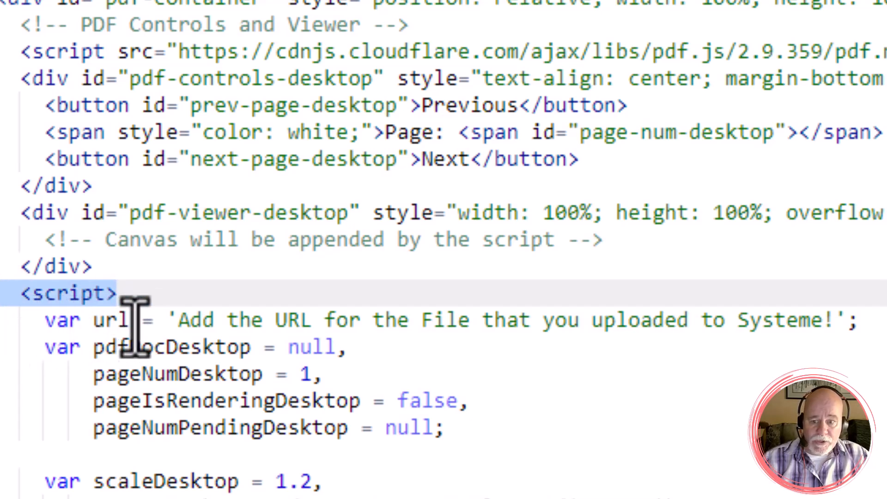
left_click_drag(178, 319, 830, 336)
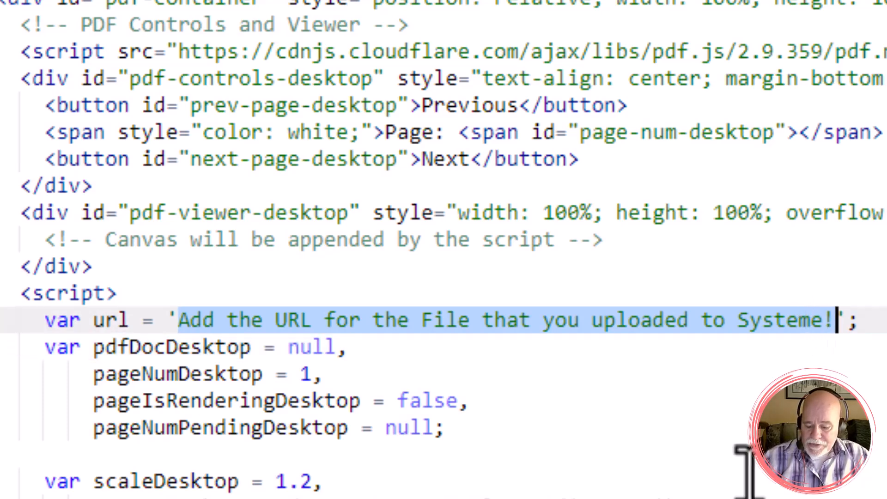
key("ctrl+v")
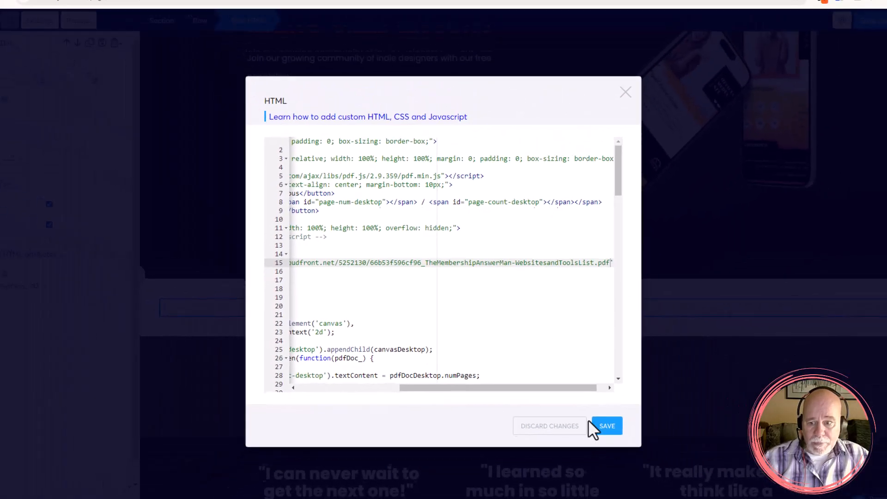
left_click(659, 450)
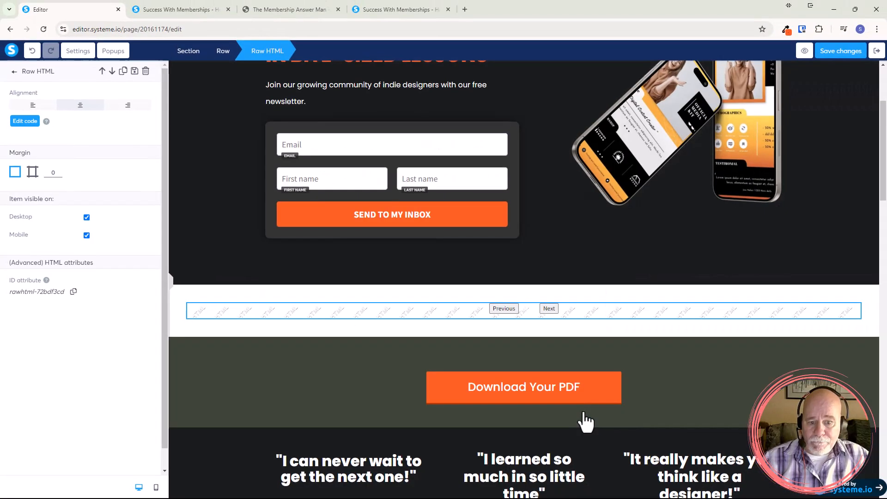
- Set the background color of the section holding the desktop PDF viewer to the saved dark color 3E4438
left_click(188, 327)
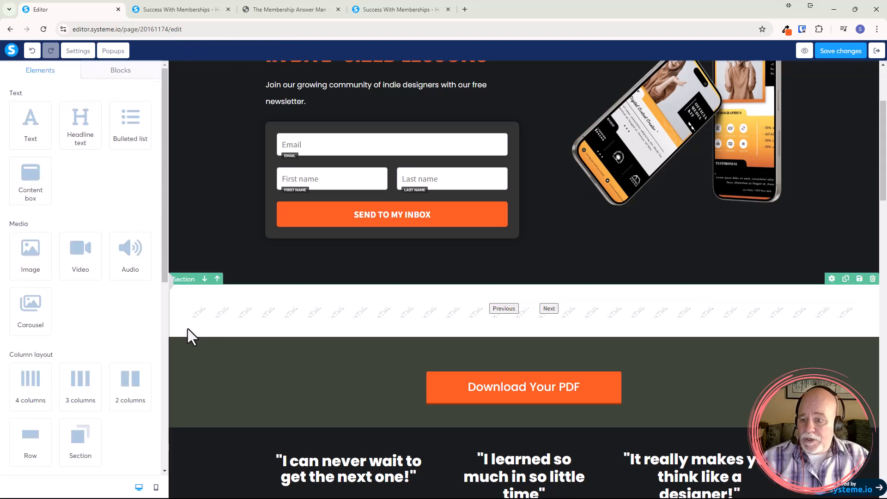
left_click(187, 329)
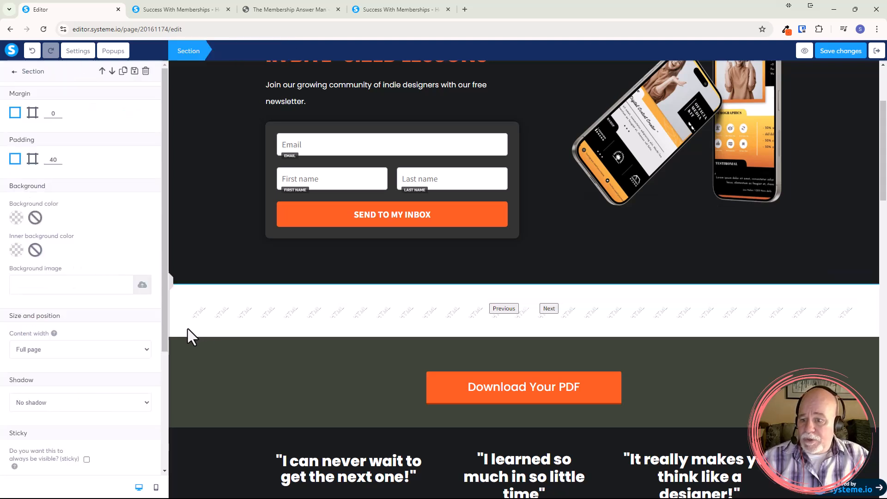
left_click(17, 217)
left_click(52, 296)
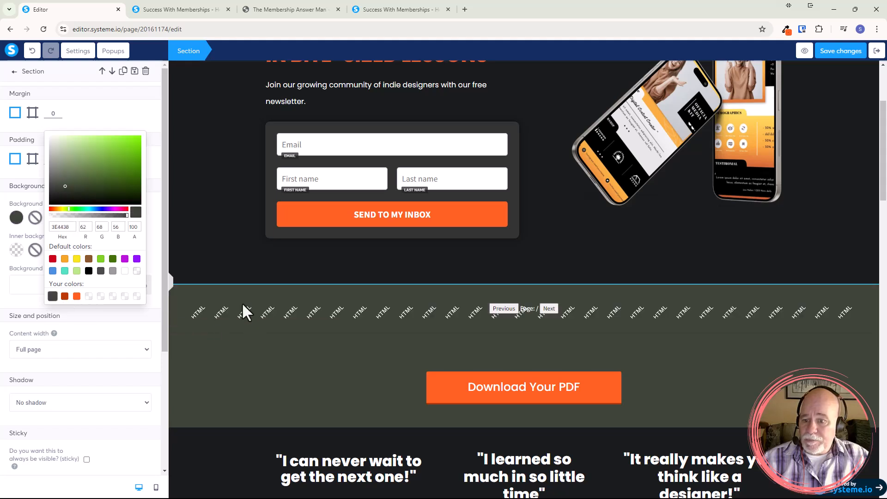
left_click(257, 315)
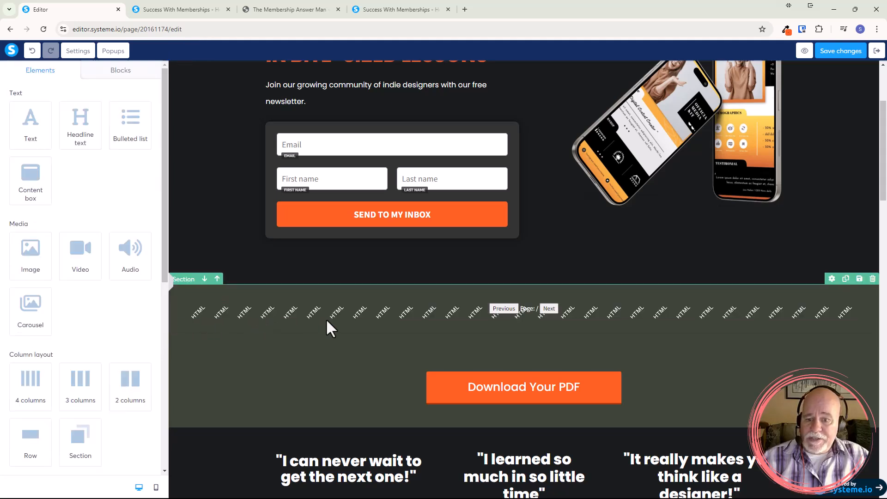
- Make the desktop PDF viewer's Raw HTML element visible on desktop only by turning off its mobile visibility
left_click(378, 311)
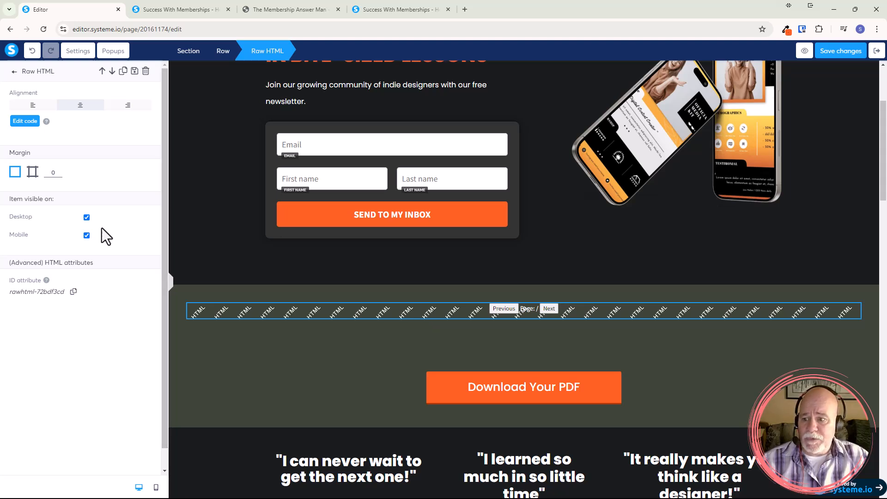
left_click(86, 236)
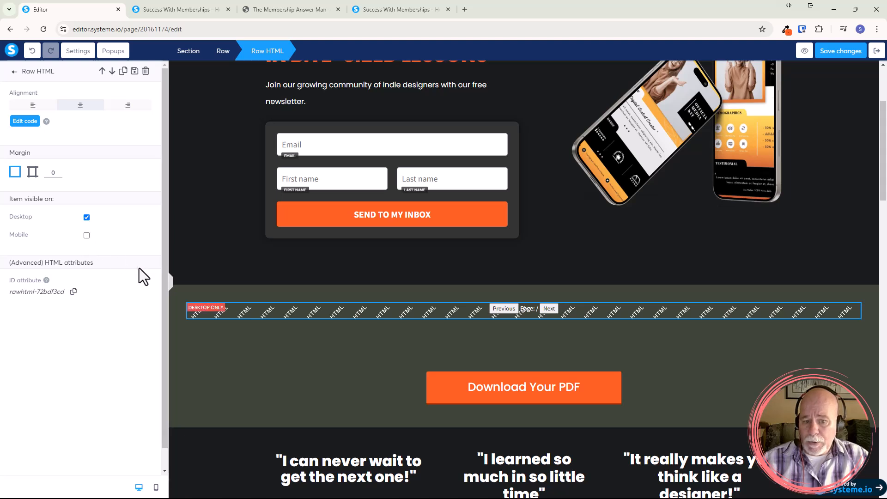
left_click(207, 299)
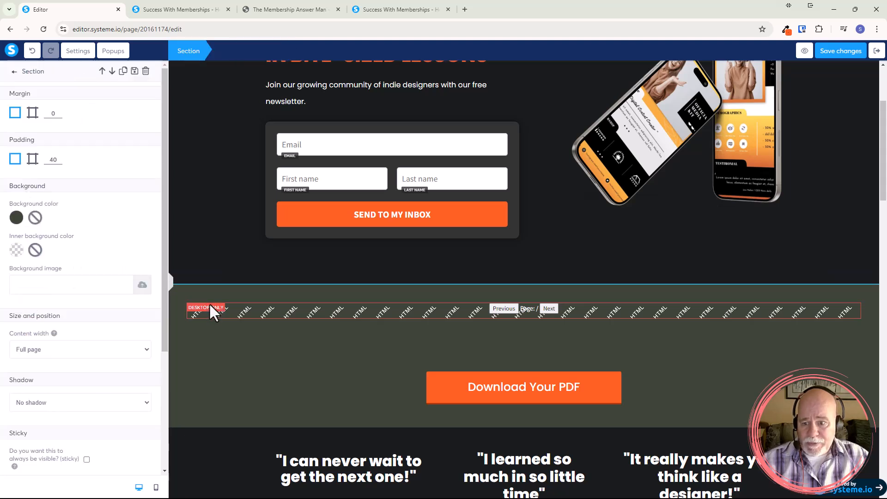
left_click(206, 301)
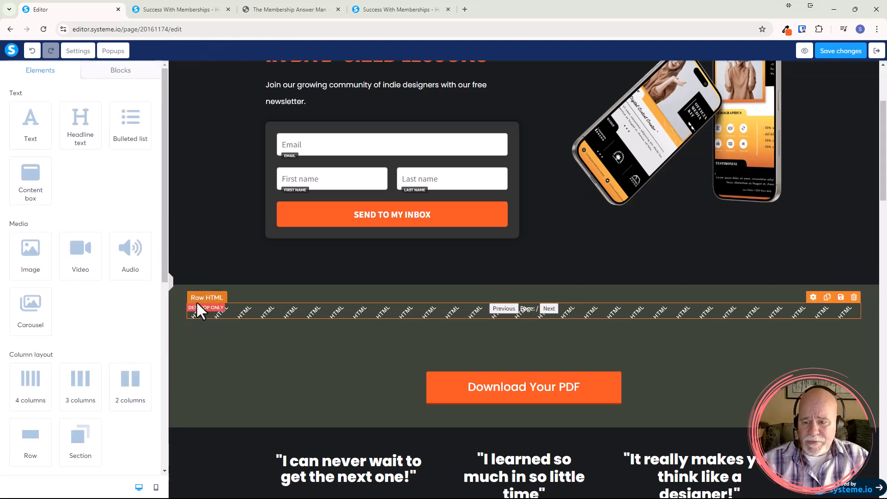
left_click(196, 320)
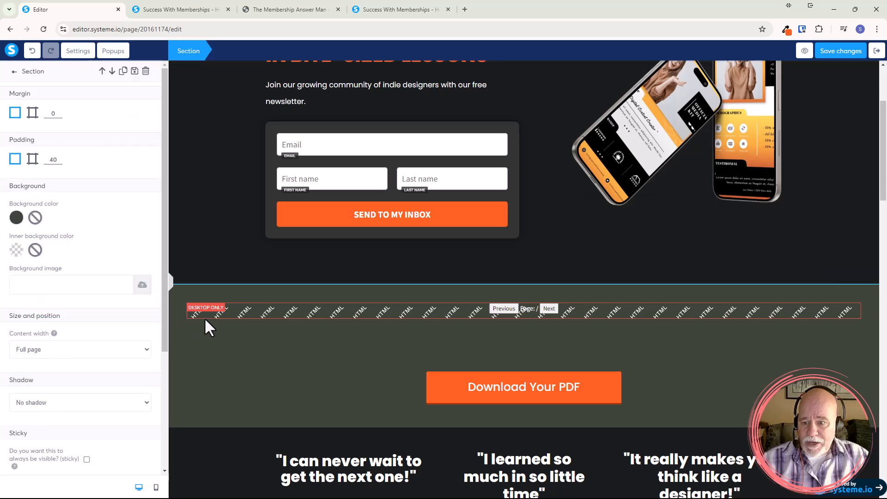
left_click(205, 317)
left_click(230, 308)
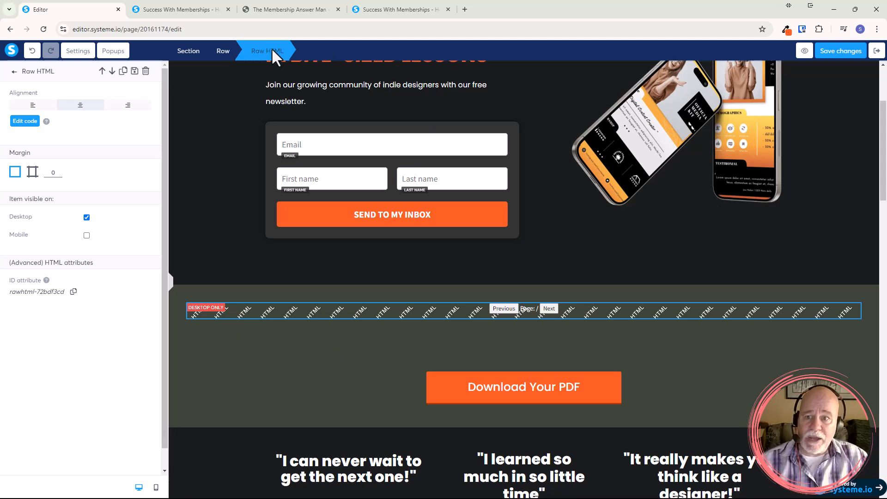
- Turn off mobile visibility for the section containing the desktop PDF viewer and save the page changes
left_click(227, 55)
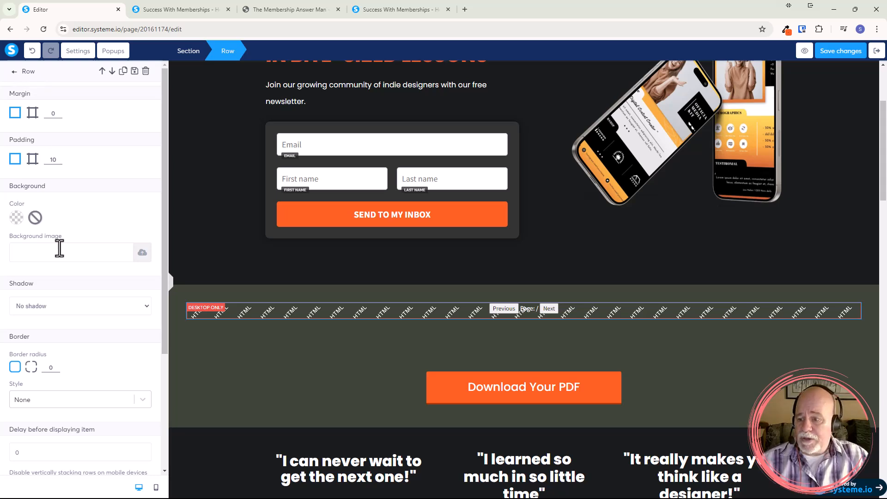
scroll(60, 248, "down", 4)
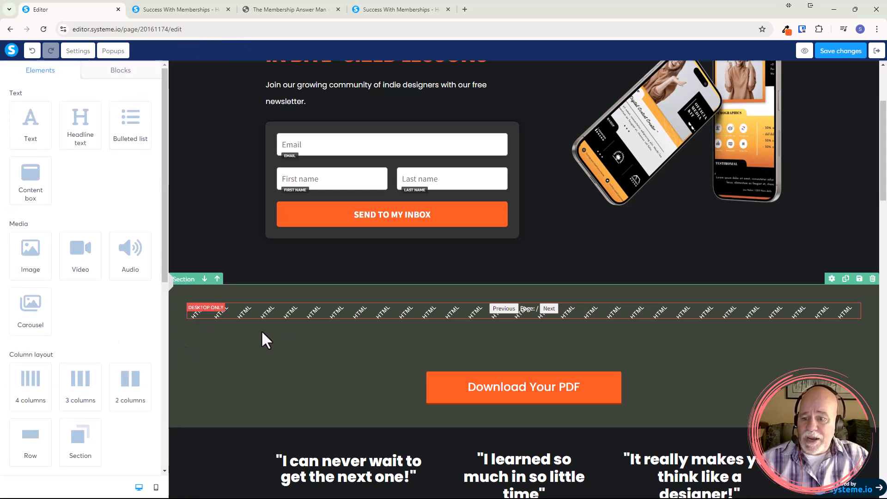
left_click(191, 289)
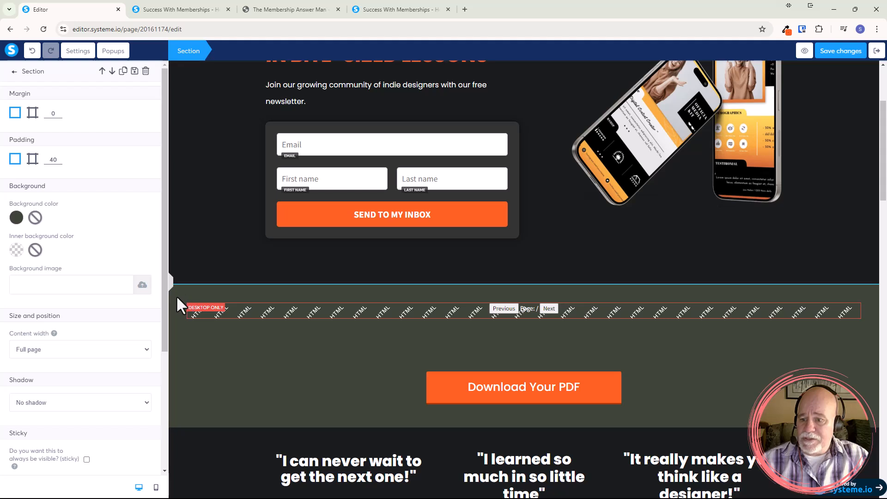
scroll(159, 304, "down", 4)
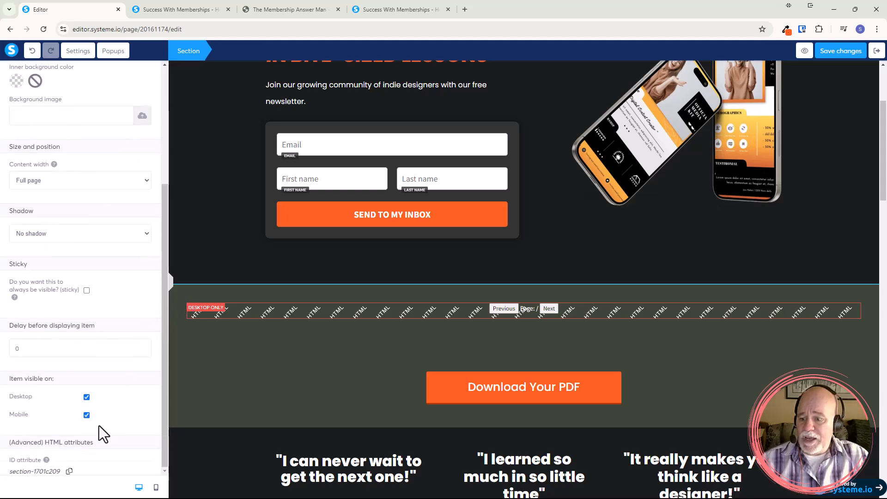
left_click(86, 414)
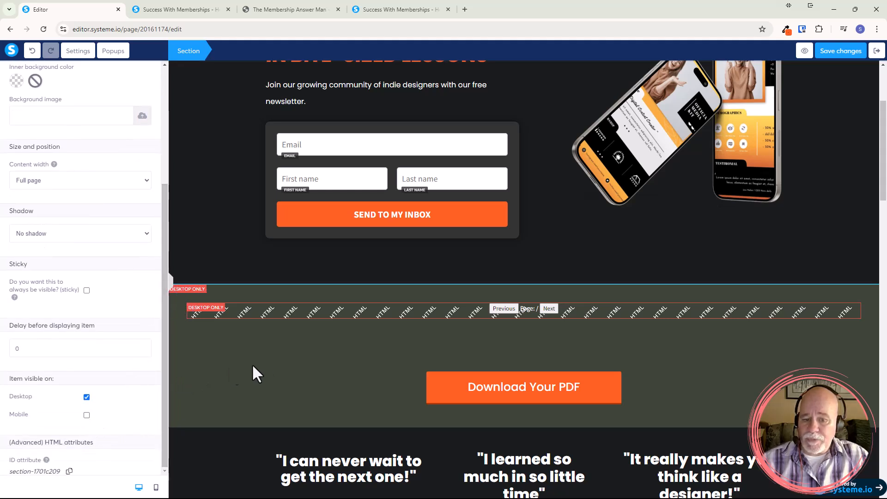
left_click(836, 52)
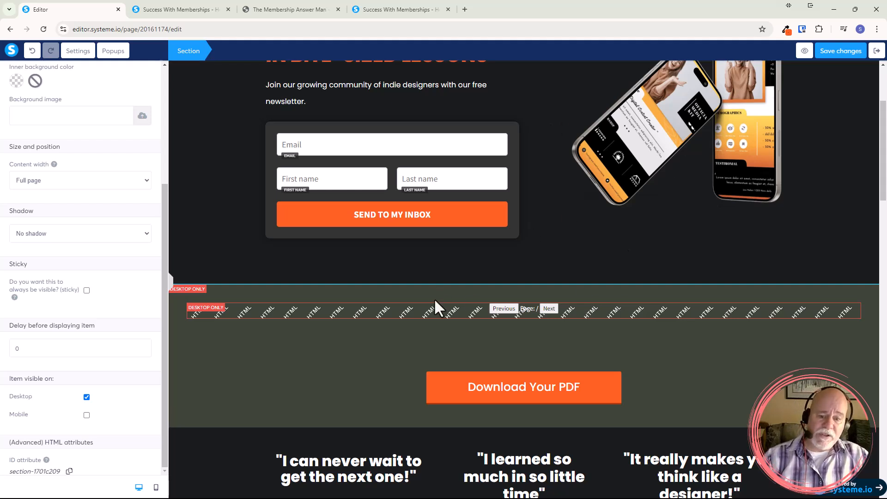
- Preview the page, dismiss the preview notice and examine the embedded PDF viewer on desktop
left_click(803, 51)
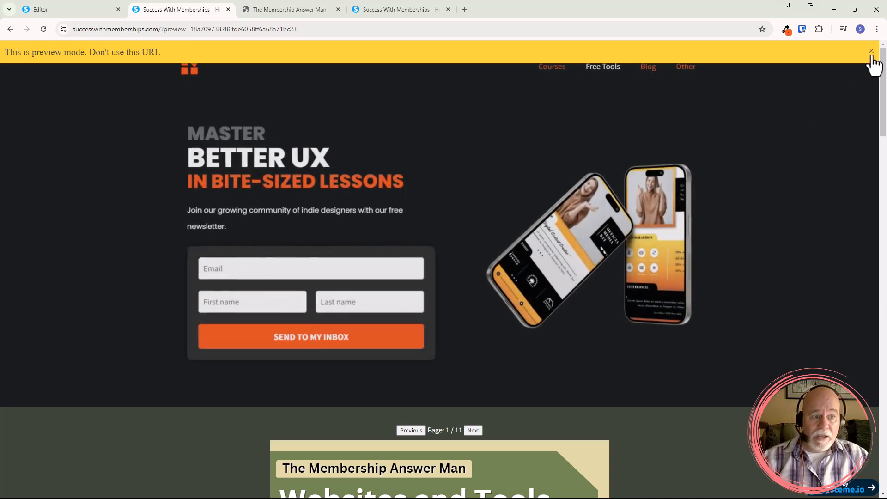
left_click(871, 52)
scroll(822, 120, "down", 4)
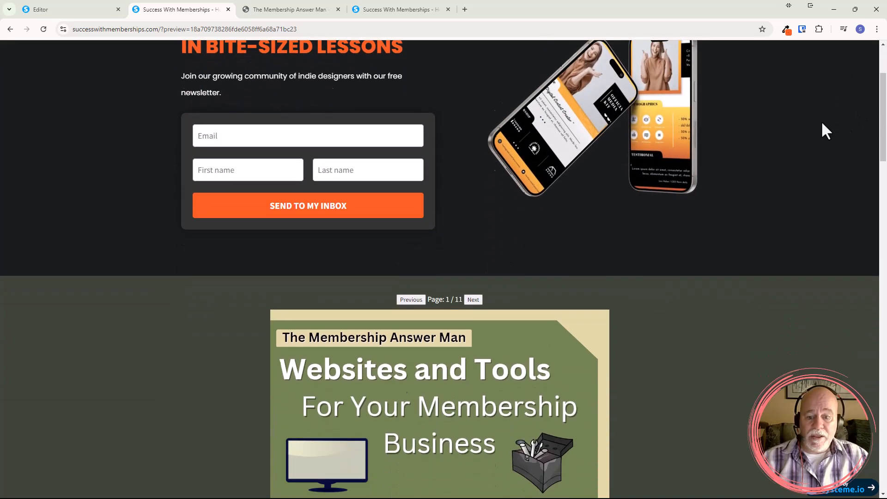
scroll(821, 121, "down", 3)
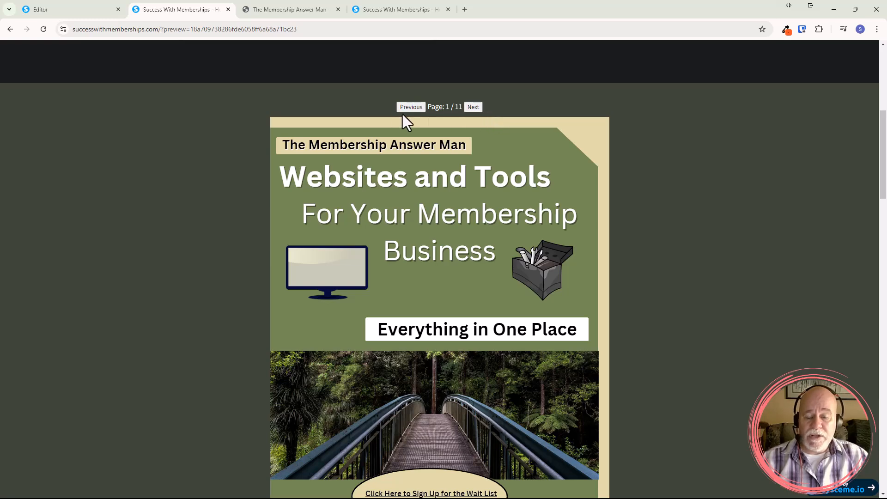
scroll(478, 172, "down", 1)
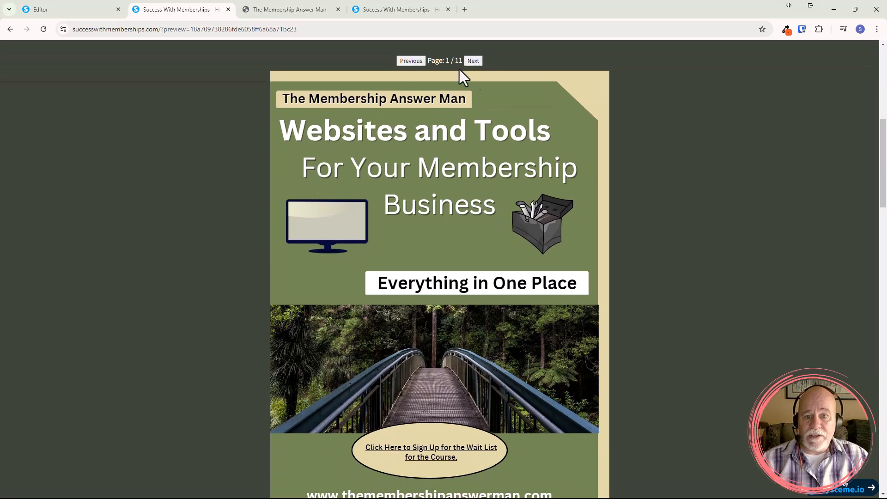
- Test the embedded viewer's Next and Previous controls by paging forward and back through the PDF twice
left_click(473, 64)
left_click(473, 63)
left_click(407, 64)
left_click(406, 63)
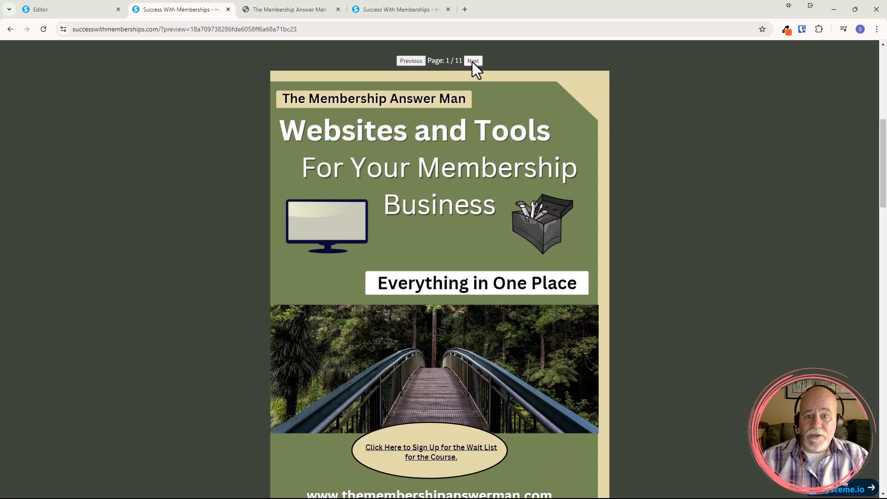
left_click(472, 62)
left_click(472, 62)
left_click(411, 60)
left_click(412, 60)
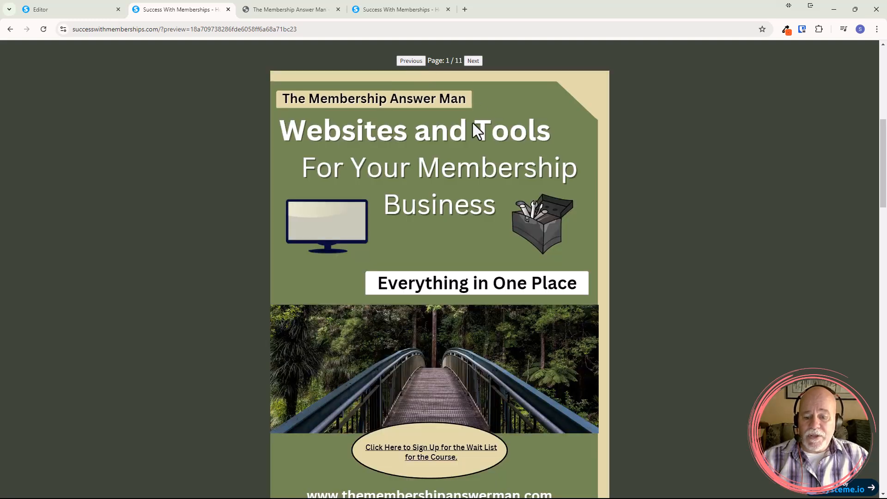
- Test the Download Your PDF link below the viewer and close the open PDF tabs
scroll(475, 111, "down", 3)
scroll(476, 147, "down", 3)
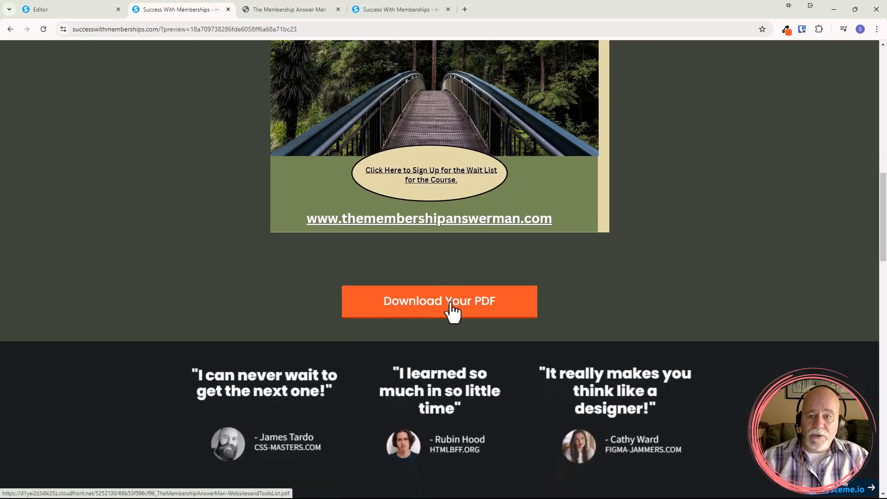
left_click(452, 311)
left_click(338, 9)
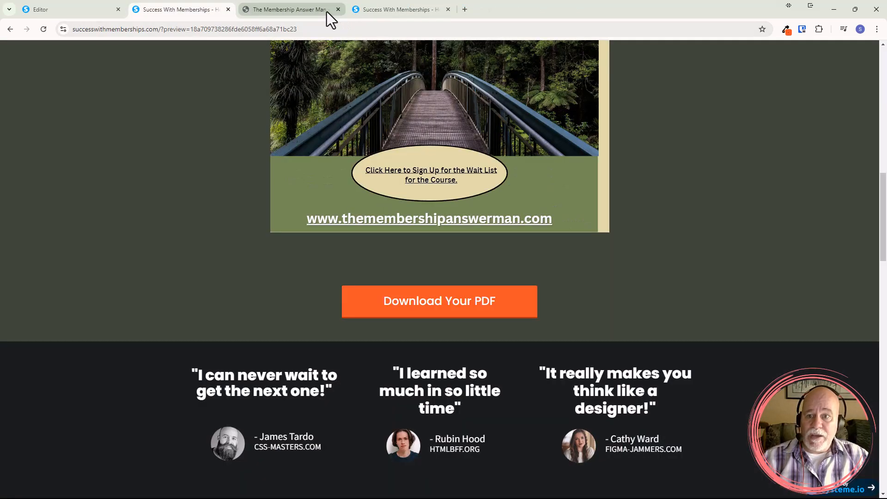
left_click(337, 9)
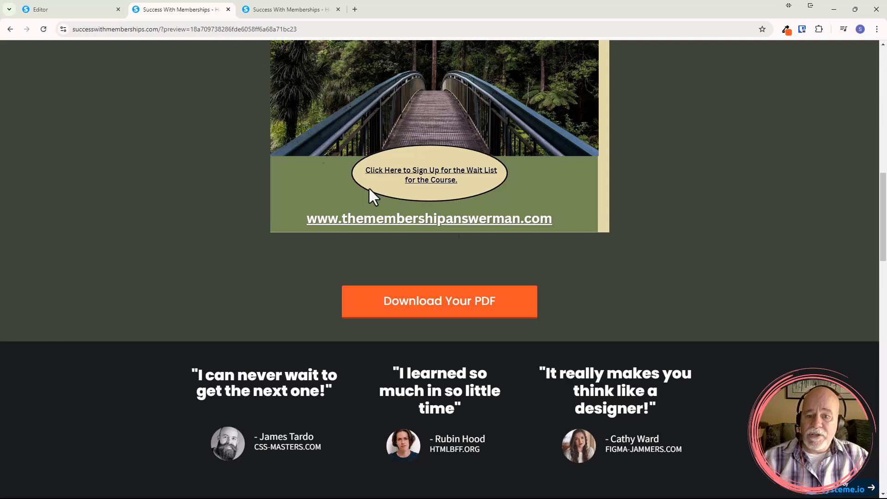
right_click(710, 237)
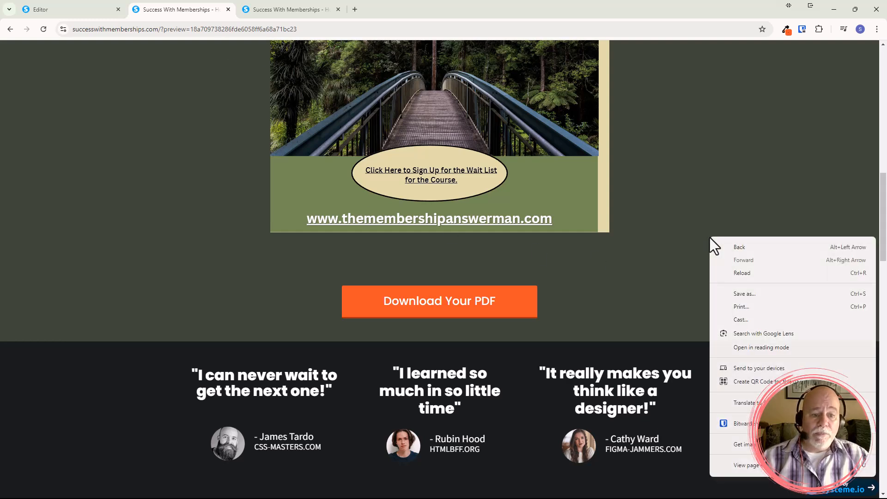
left_click(658, 209)
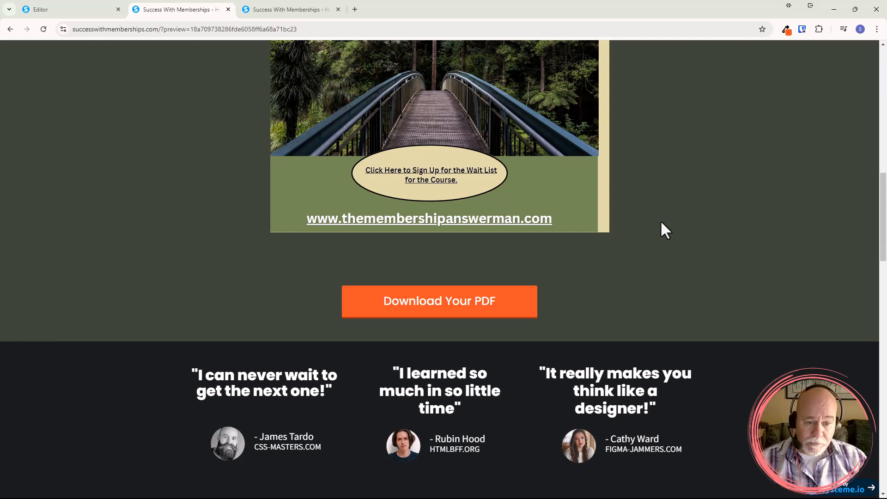
right_click(680, 272)
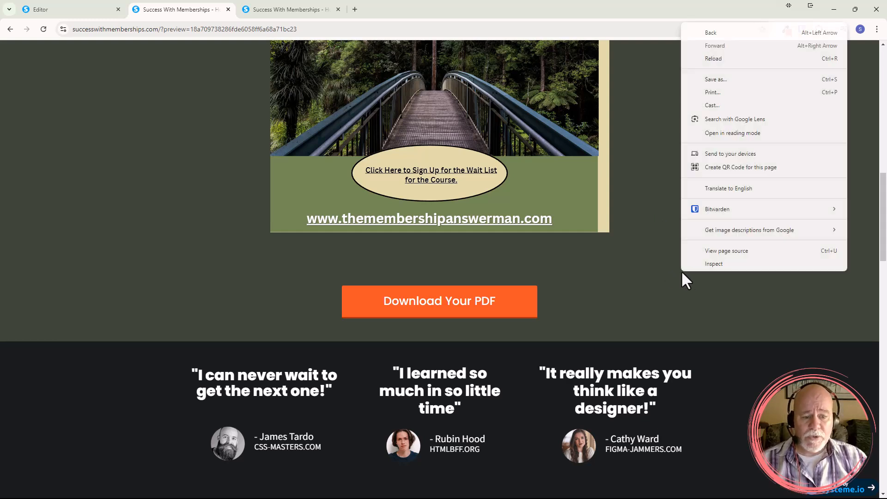
left_click(649, 281)
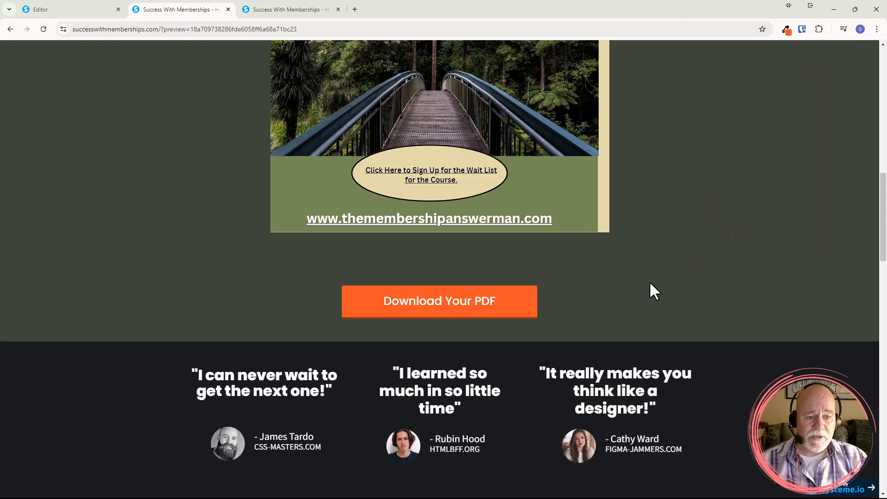
- Inspect the preview page with the developer tools, turn on device emulation and look over the embedded PDF viewer
right_click(664, 279)
left_click(698, 271)
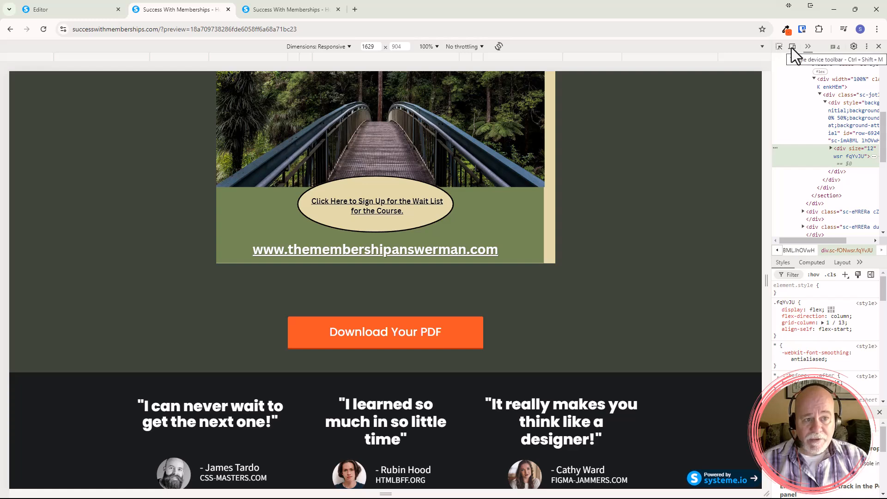
left_click(792, 48)
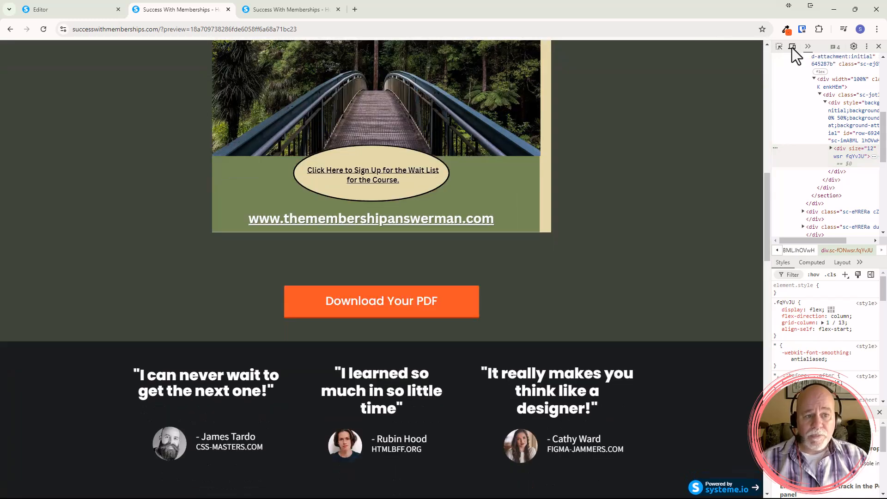
left_click(791, 48)
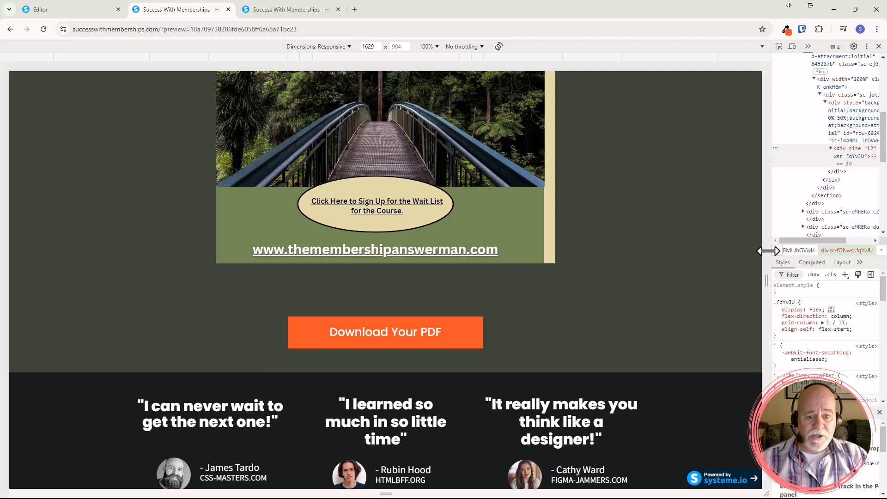
scroll(748, 254, "up", 7)
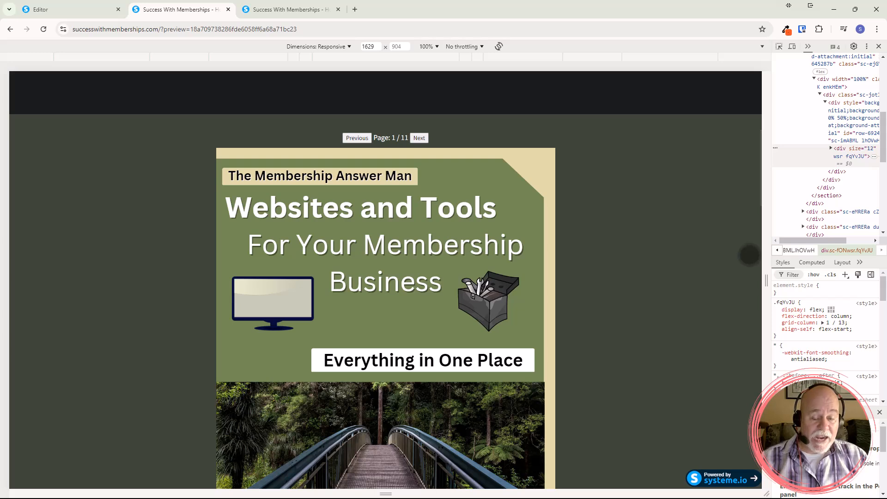
scroll(748, 254, "down", 3)
scroll(748, 254, "up", 1)
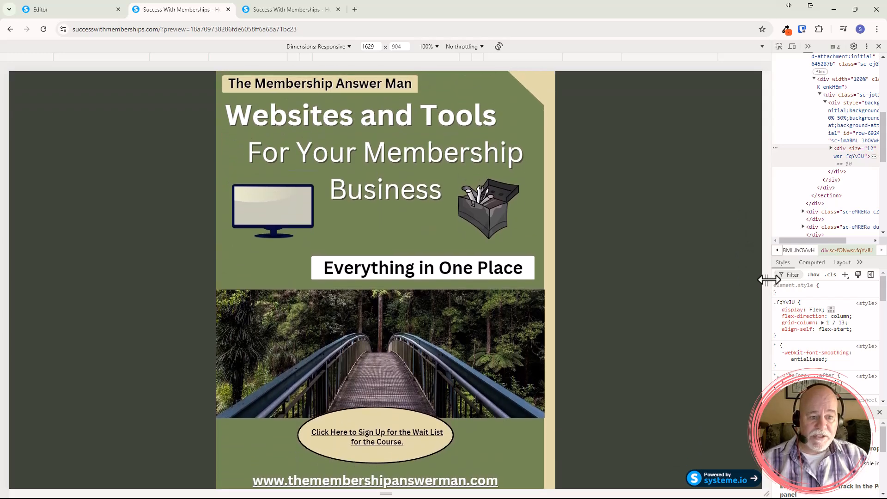
- Narrow the responsive preview to about 1055 pixels wide and check how the PDF viewer fits
left_click_drag(768, 279, 631, 276)
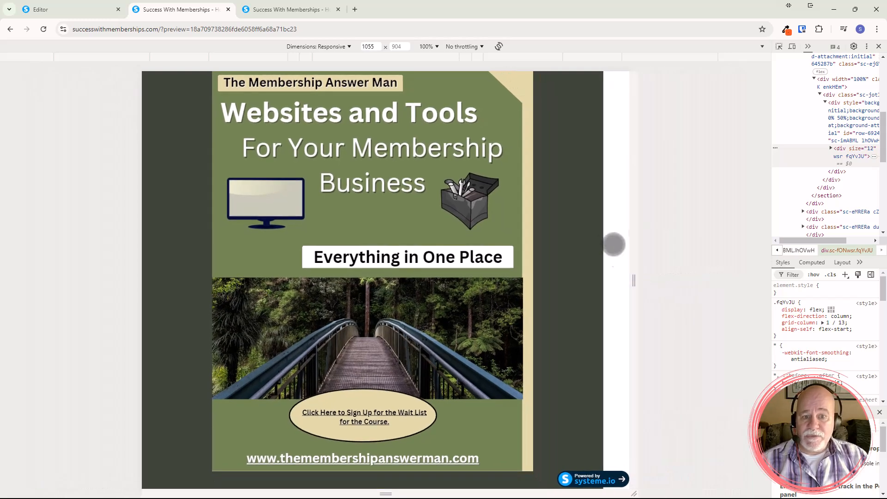
scroll(574, 224, "up", 4)
scroll(288, 154, "down", 2)
scroll(323, 167, "down", 6)
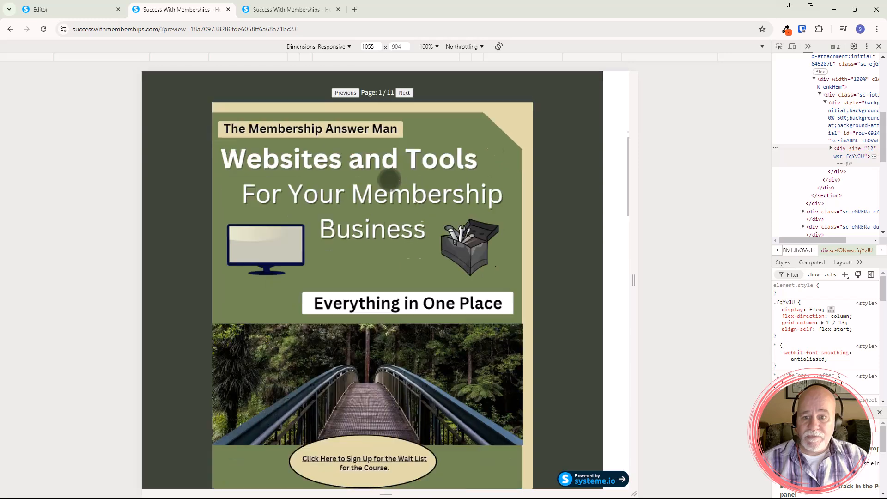
scroll(519, 248, "up", 5)
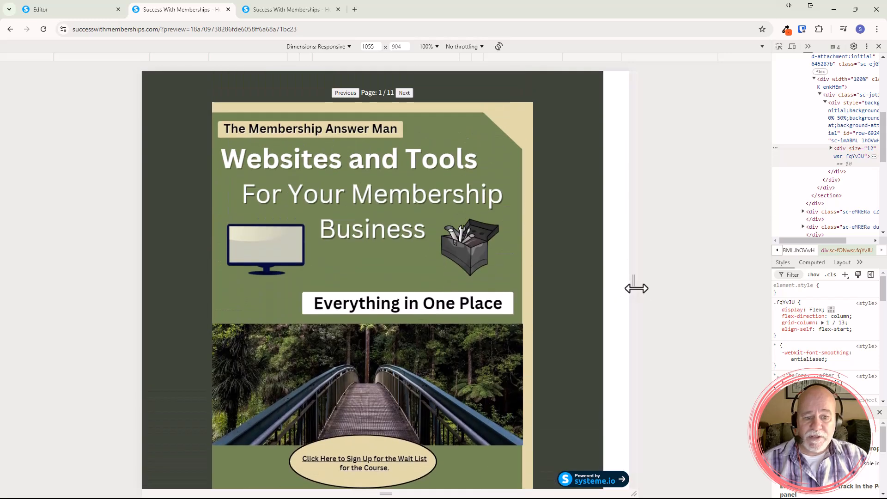
scroll(570, 277, "down", 1)
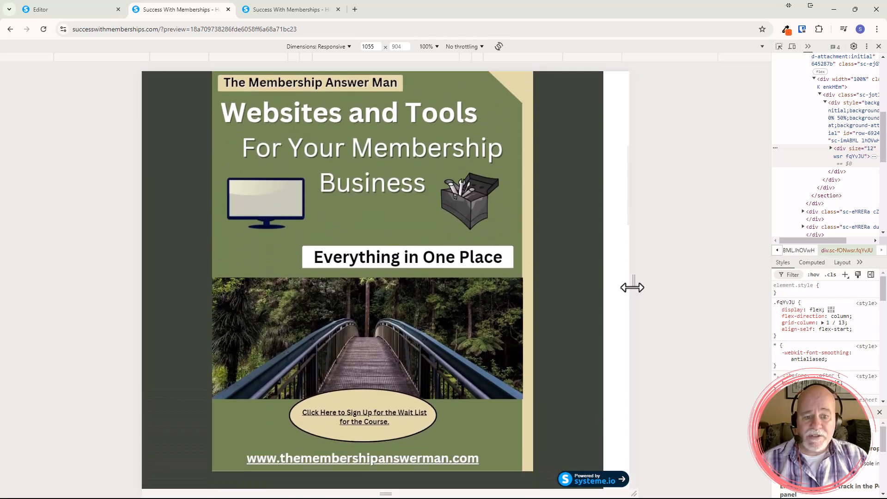
- Narrow the responsive preview to about 777 pixels wide and check the viewer and download button
left_click_drag(634, 283, 568, 279)
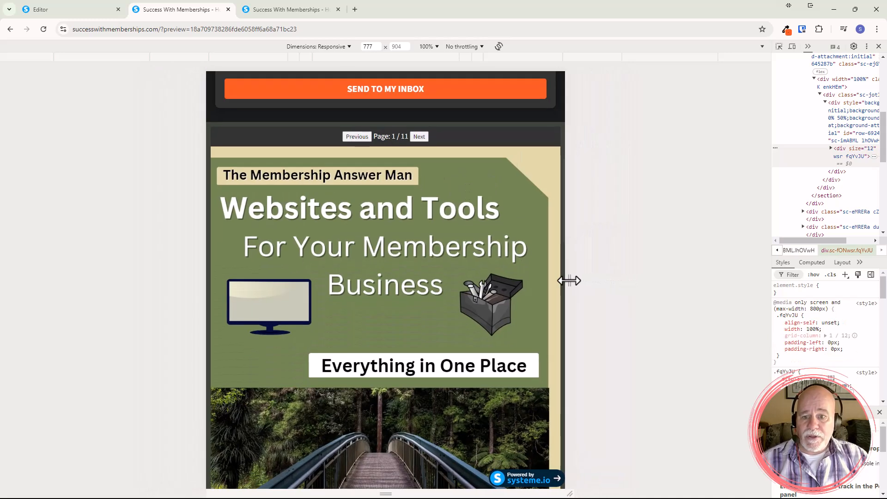
scroll(487, 166, "down", 2)
scroll(420, 102, "up", 3)
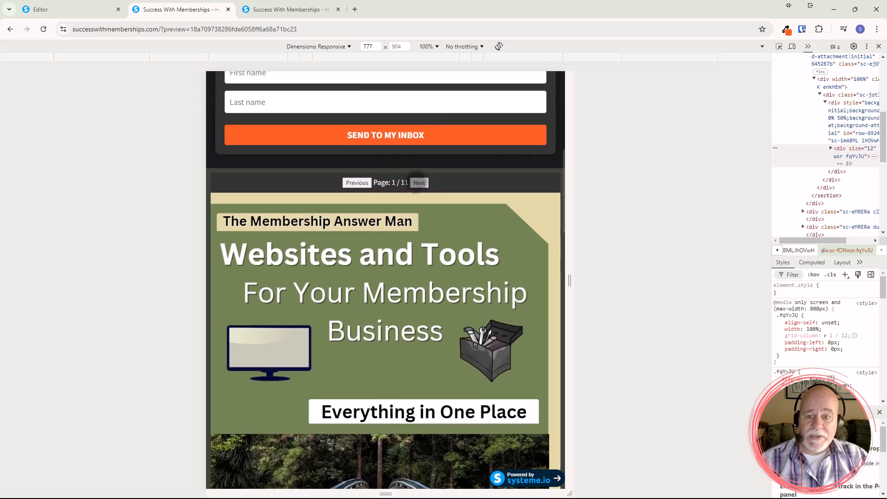
scroll(380, 329, "down", 5)
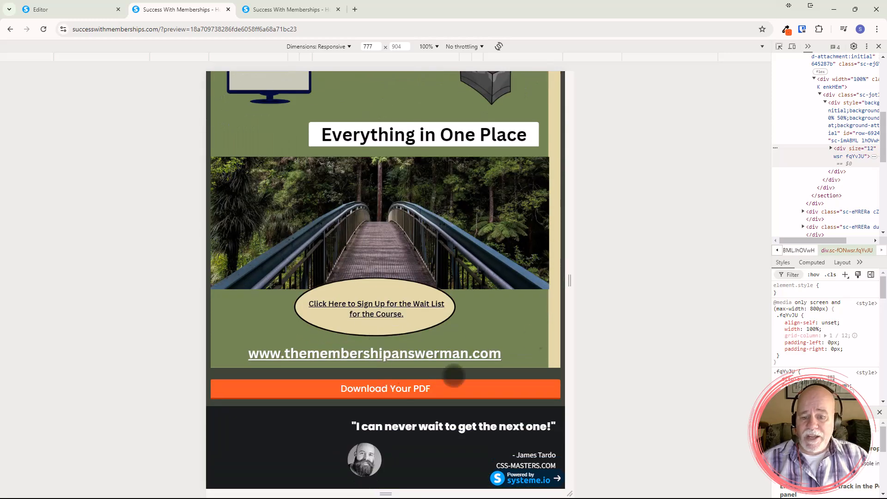
- Check the PDF viewer at about 471 pixels wide and widen the responsive preview to about 1609 pixels
left_click_drag(568, 265, 497, 267)
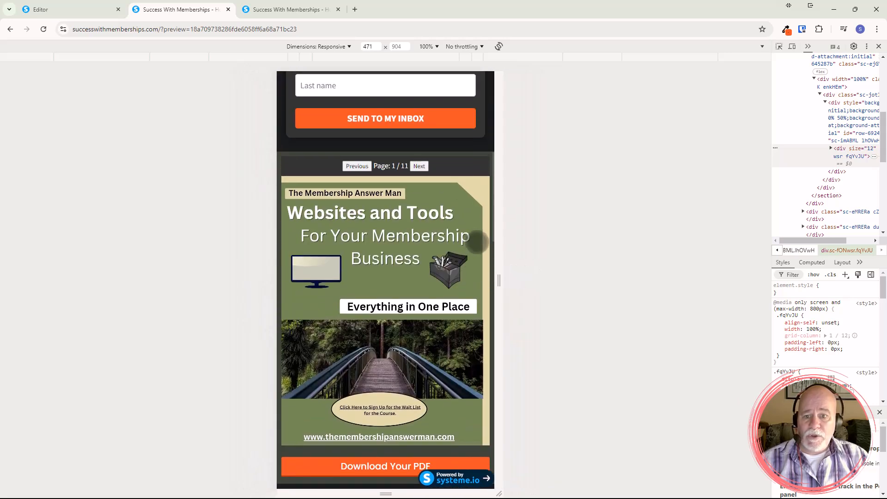
scroll(477, 241, "down", 1)
left_click_drag(499, 220, 763, 255)
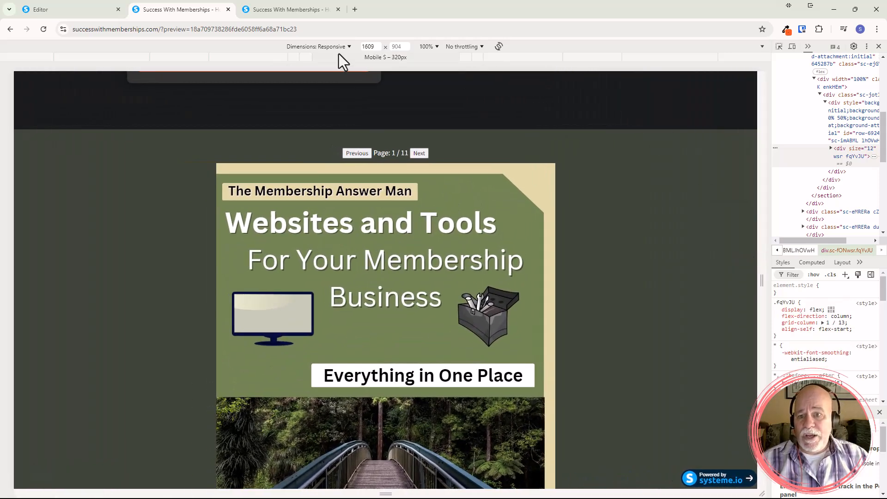
- Preview the page with the iPhone SE device preset and with the iPhone XR preset
left_click(348, 46)
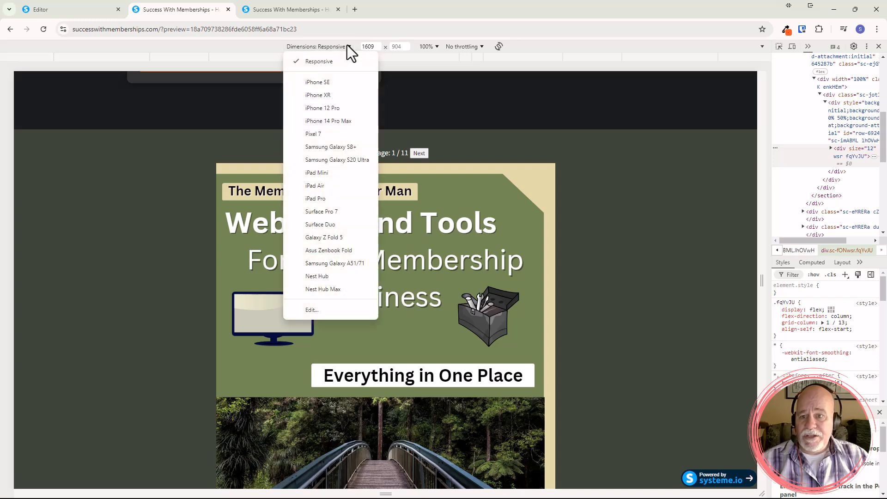
left_click(324, 84)
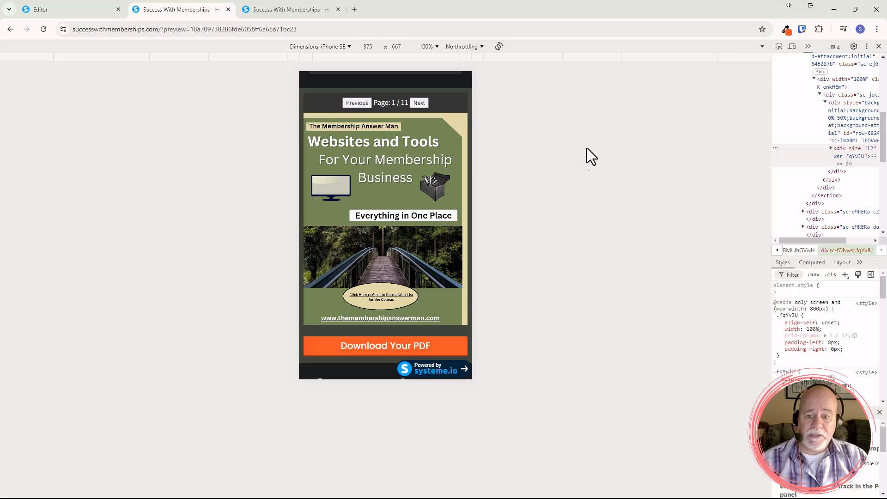
left_click(344, 47)
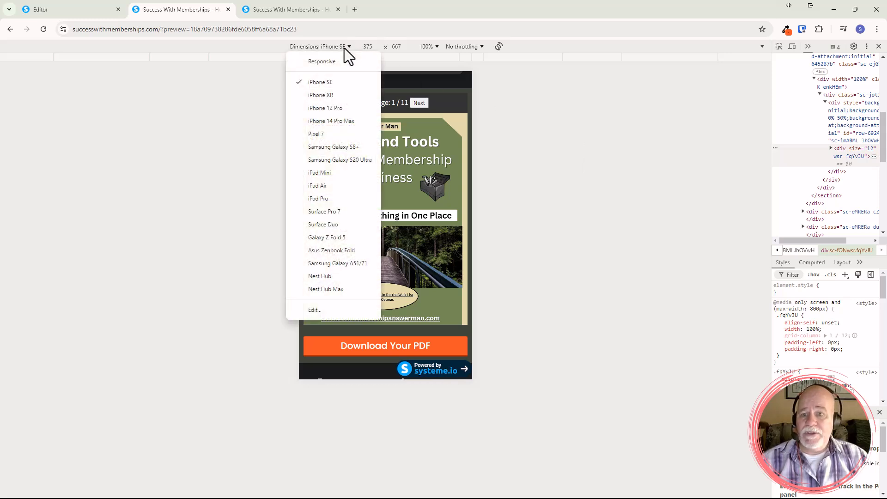
left_click(329, 96)
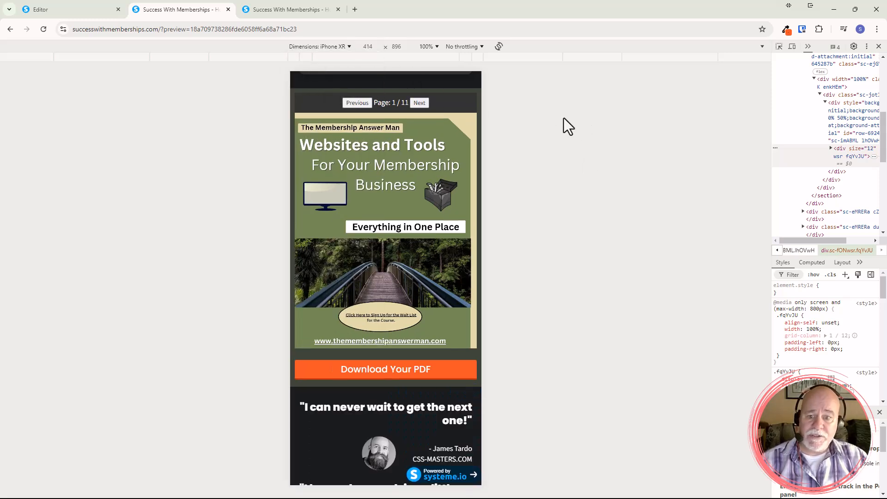
- Test the viewer's Next and Previous controls in the iPhone XR preview by paging two pages forward and back
left_click(420, 105)
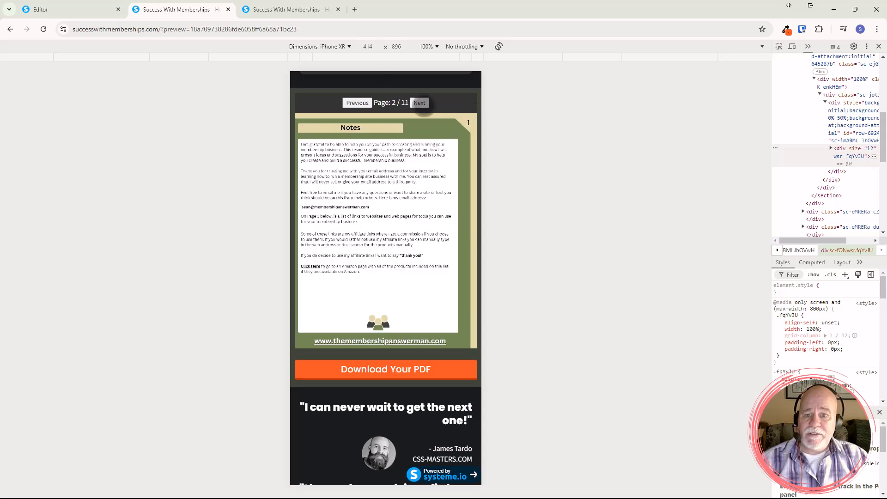
left_click(420, 104)
left_click(357, 102)
left_click(357, 102)
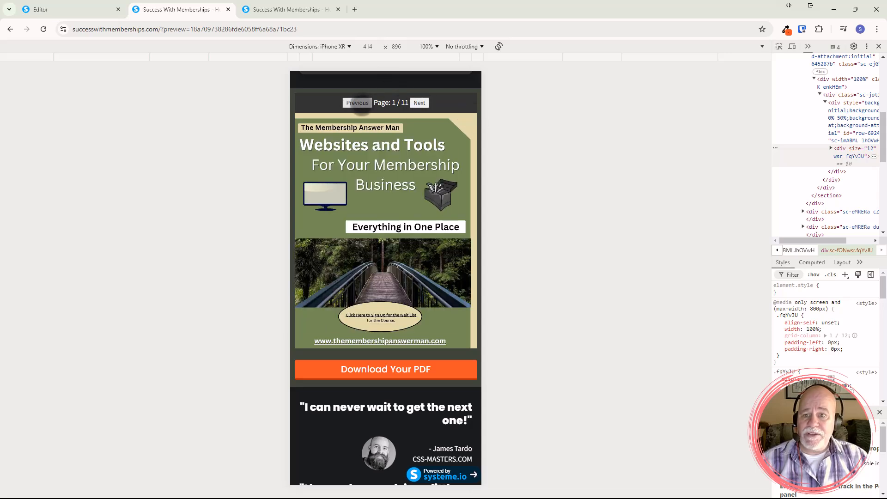
- Preview the page as an iPad Air at 100% zoom and check the PDF viewer and download button
left_click(349, 46)
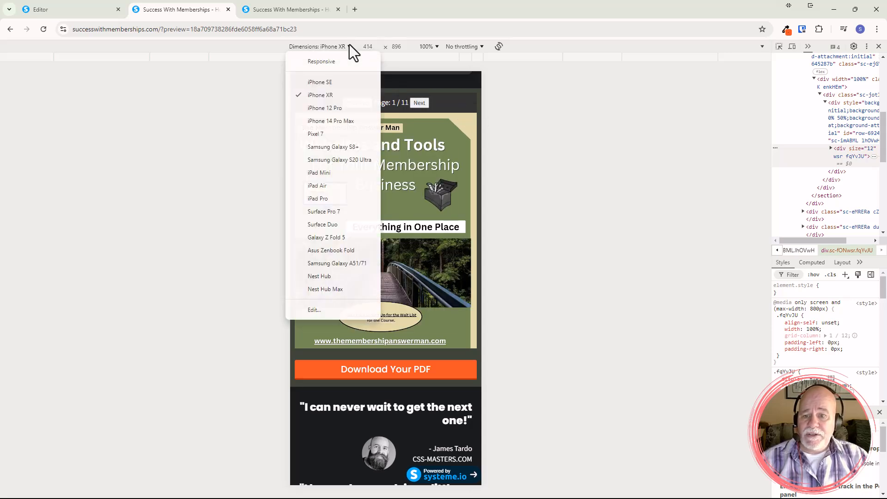
left_click(326, 186)
scroll(416, 180, "up", 3)
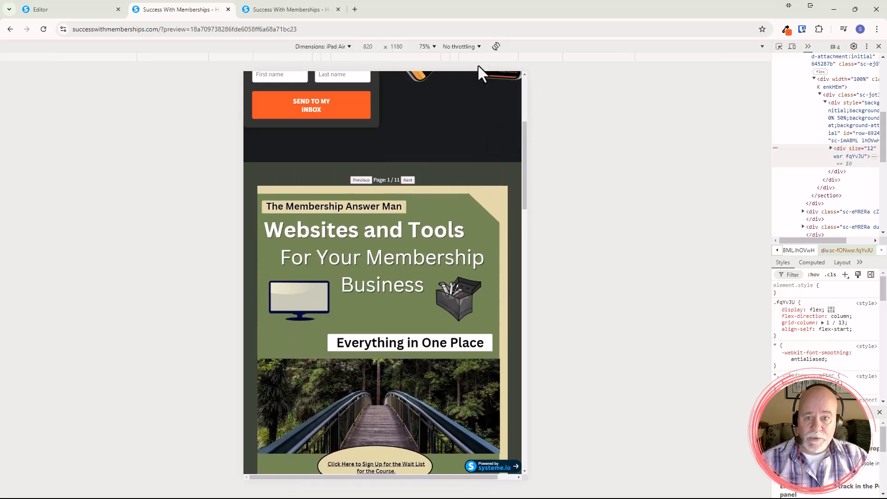
left_click(428, 46)
left_click(449, 88)
scroll(447, 155, "down", 6)
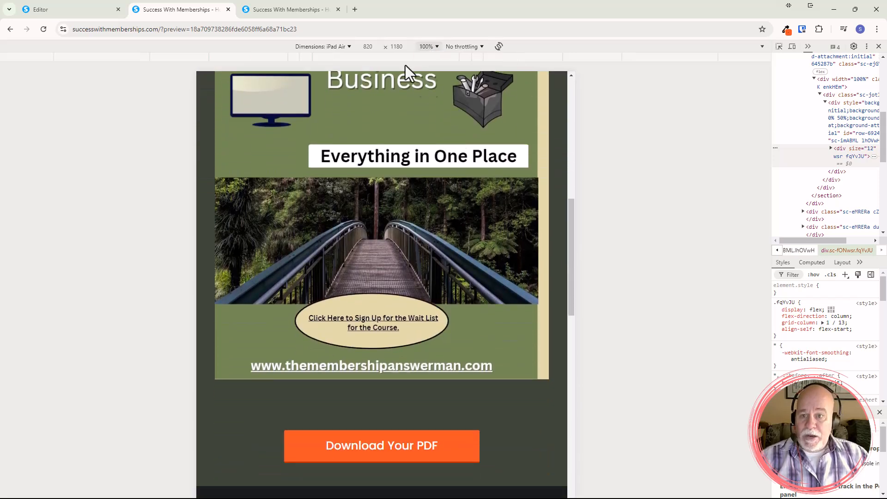
- Preview the page as an iPad Pro at 100% zoom and examine the embedded PDF viewer's layout
left_click(336, 48)
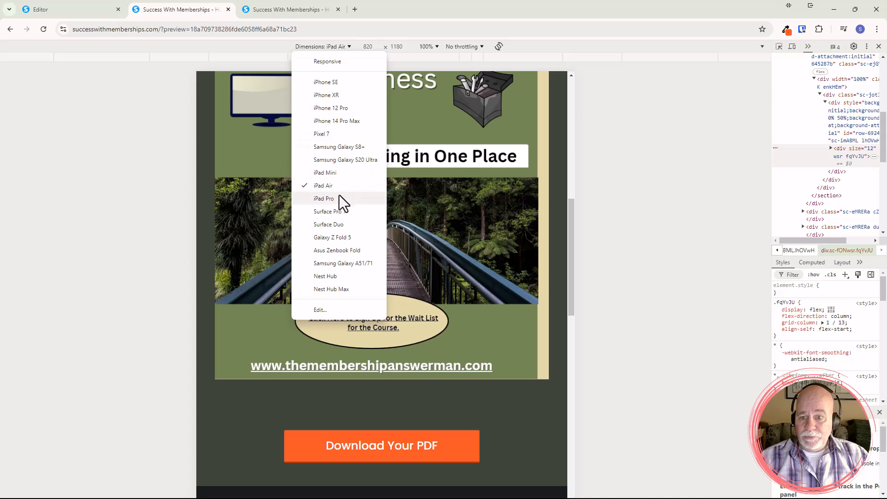
left_click(339, 196)
left_click(435, 48)
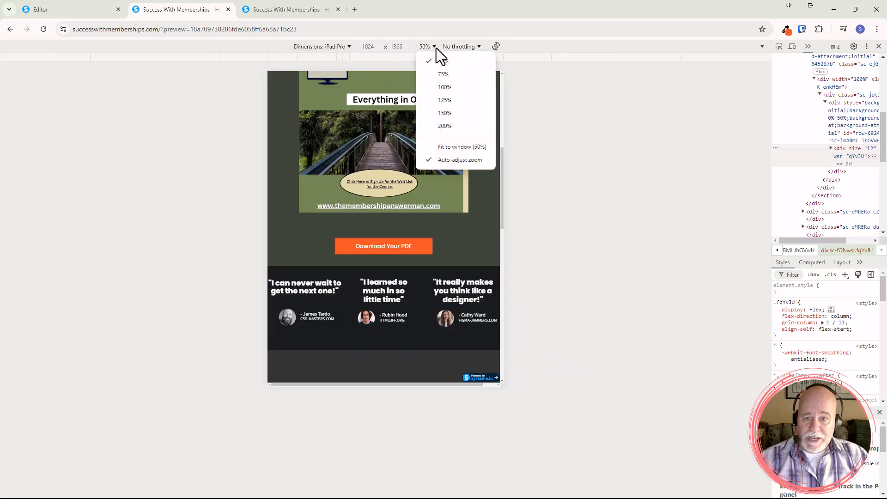
left_click(445, 87)
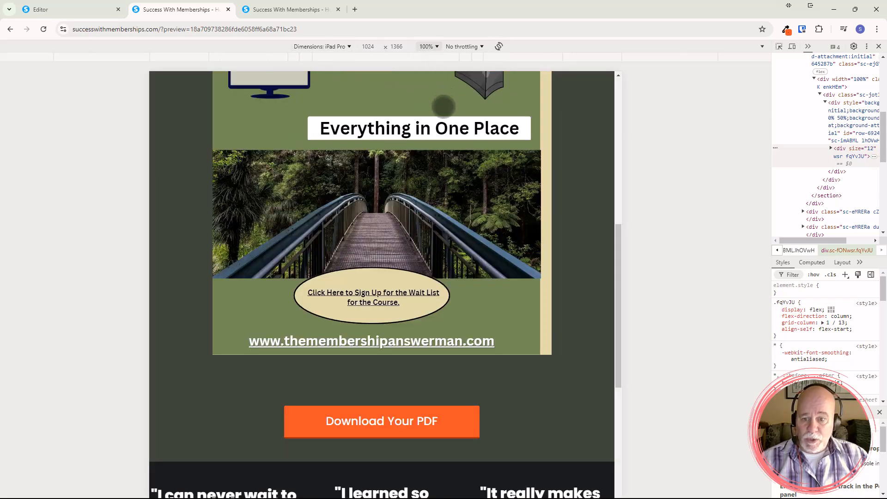
left_click_drag(444, 104, 453, 138)
scroll(453, 137, "up", 5)
scroll(452, 137, "down", 7)
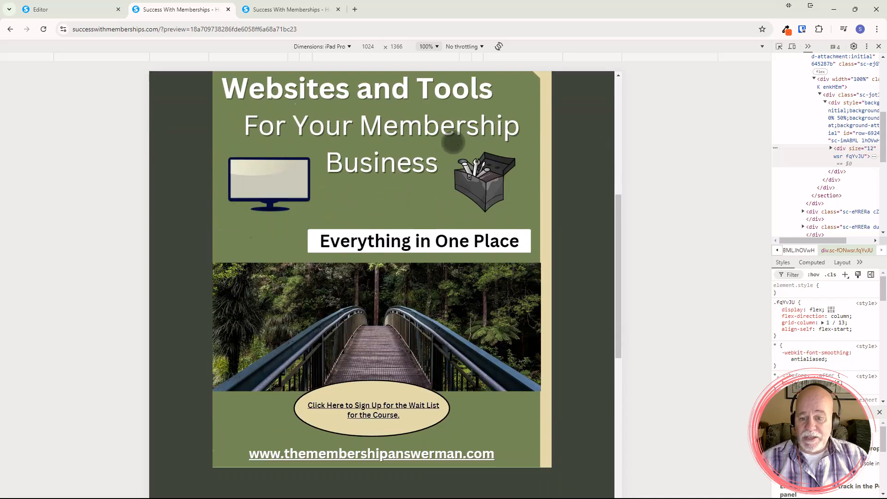
scroll(445, 131, "up", 5)
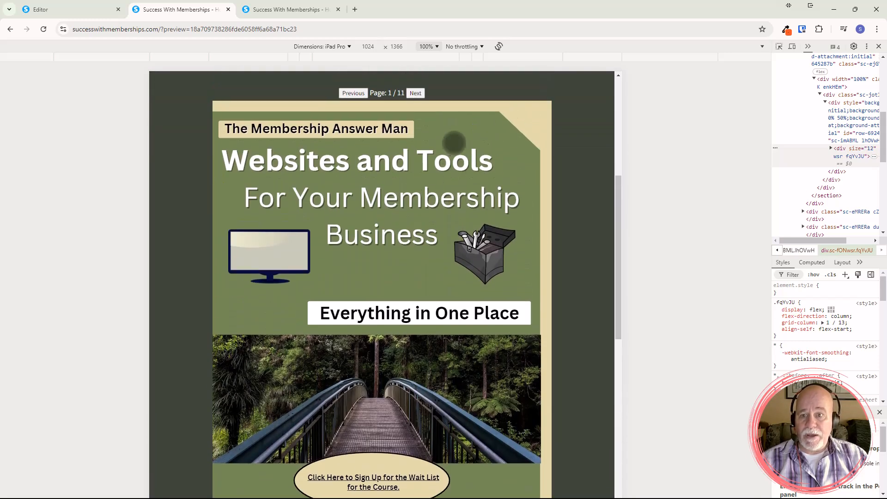
scroll(447, 125, "down", 3)
scroll(447, 125, "up", 4)
scroll(447, 125, "down", 3)
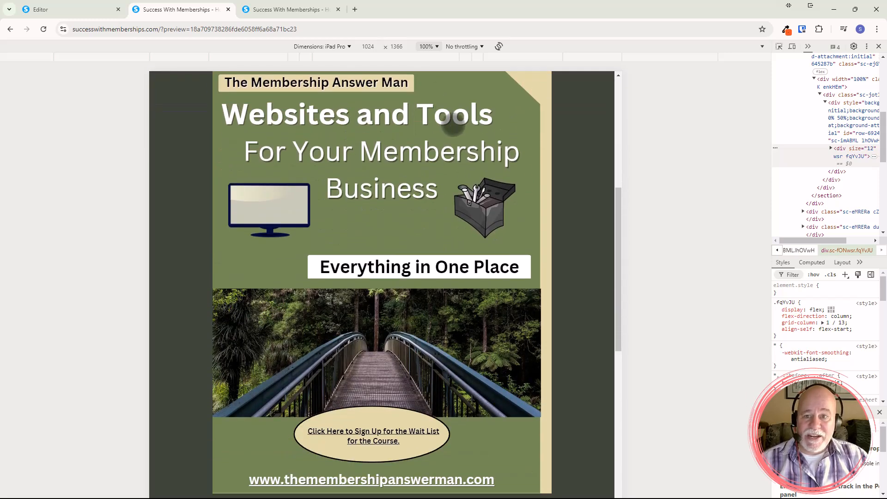